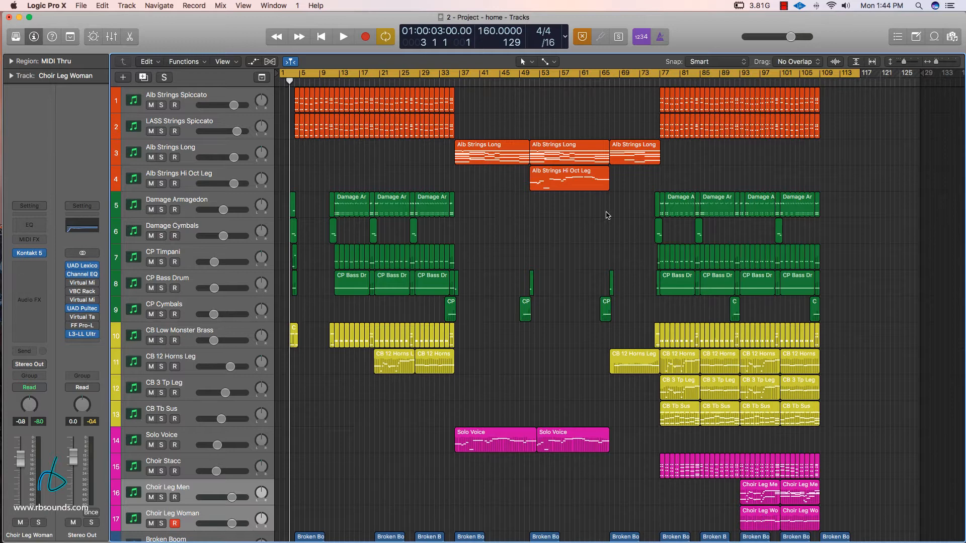
Step: Play the project and view the notes of the first two CB 12 Horns Leg regions in the Piano Roll
{"action": "key", "text": "space"}
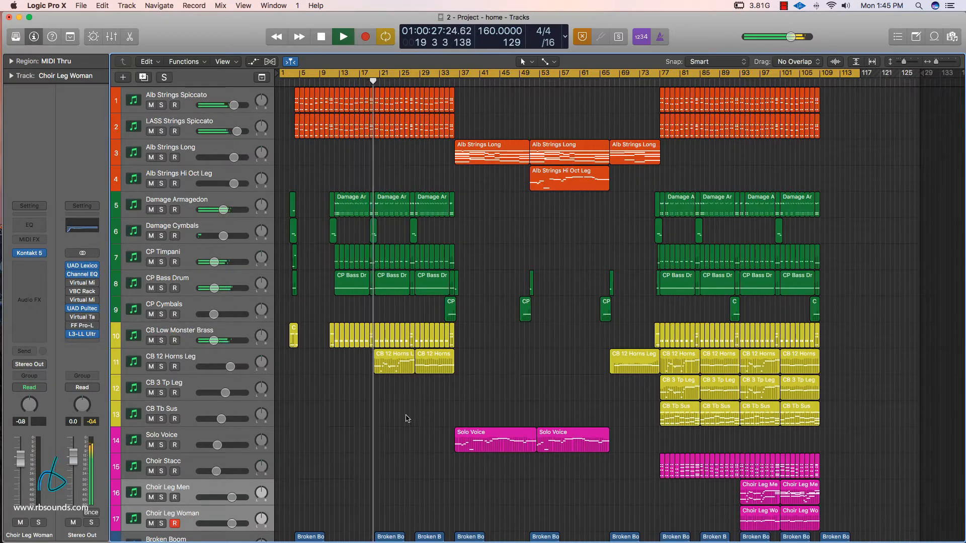
{"action": "double_click", "coordinate": [424, 357]}
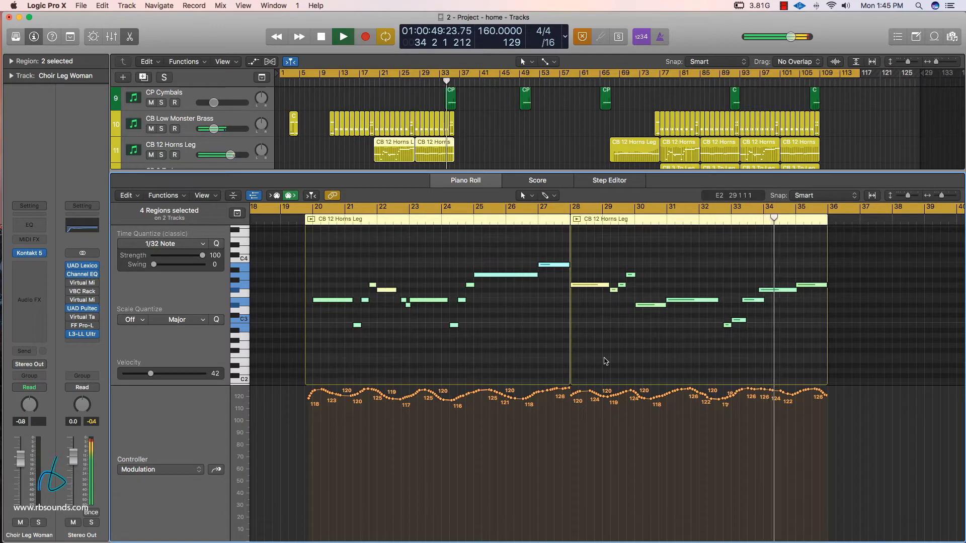
{"action": "key", "text": "p"}
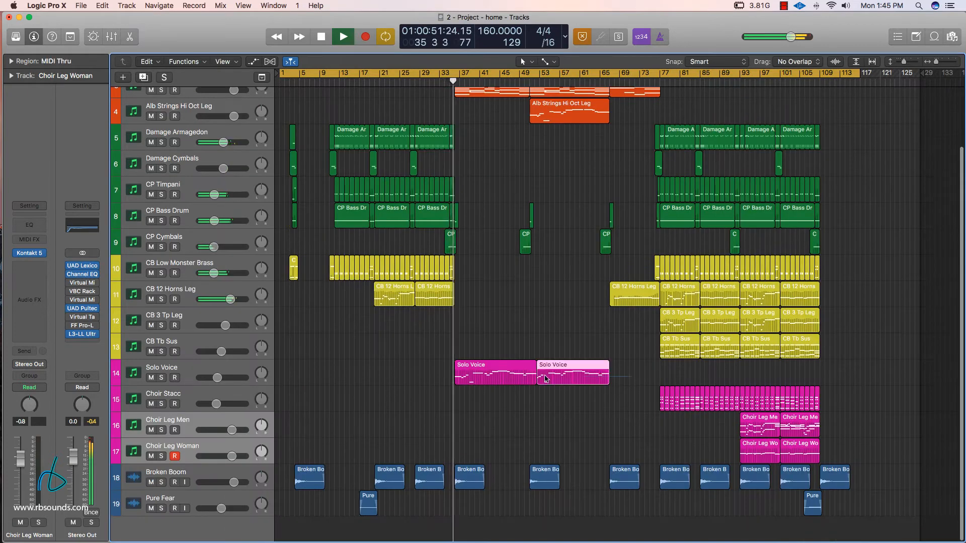
Step: Examine the notes and modulation curves of both Solo Voice regions and the Alb Strings Hi Oct Leg region in the Piano Roll
{"action": "left_click", "coordinate": [553, 117], "text": "shift"}
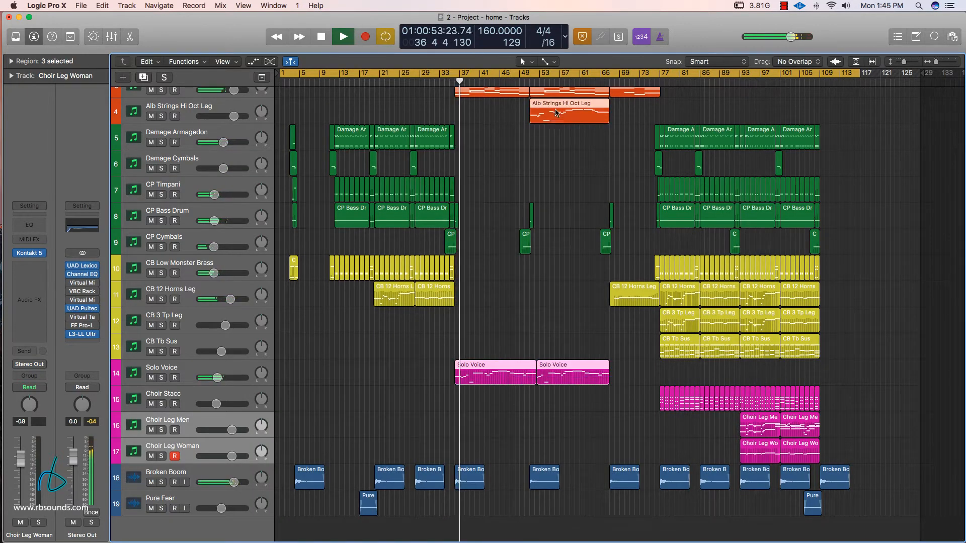
{"action": "key", "text": "p"}
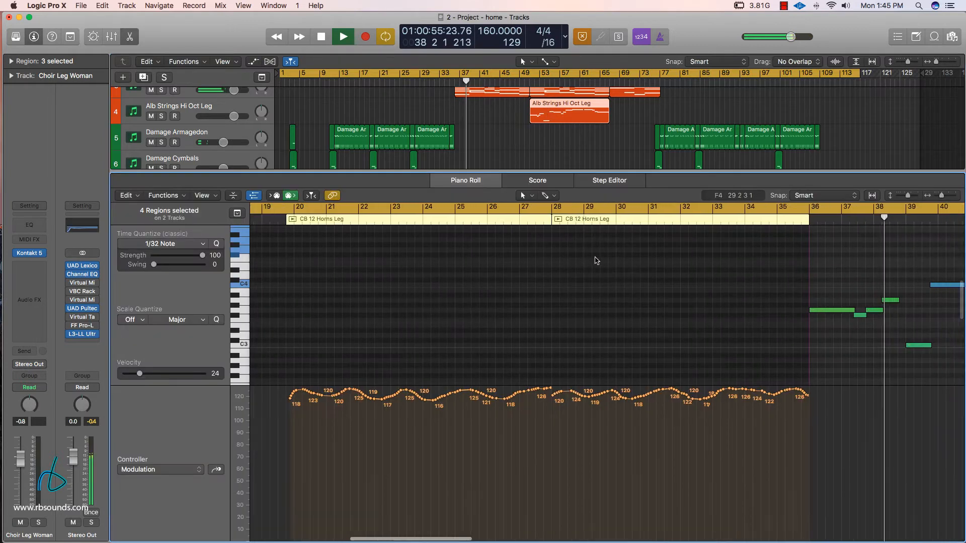
{"action": "scroll", "coordinate": [623, 314], "scroll_direction": "right", "scroll_amount": 1}
{"action": "left_click", "coordinate": [667, 351]}
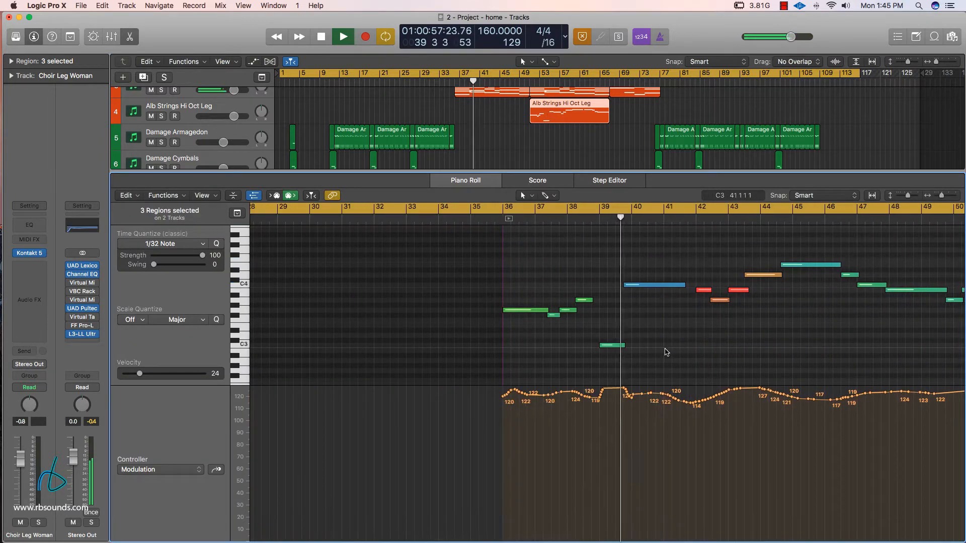
{"action": "scroll", "coordinate": [674, 351], "scroll_direction": "right", "scroll_amount": 3}
{"action": "scroll", "coordinate": [674, 351], "scroll_direction": "right", "scroll_amount": 6}
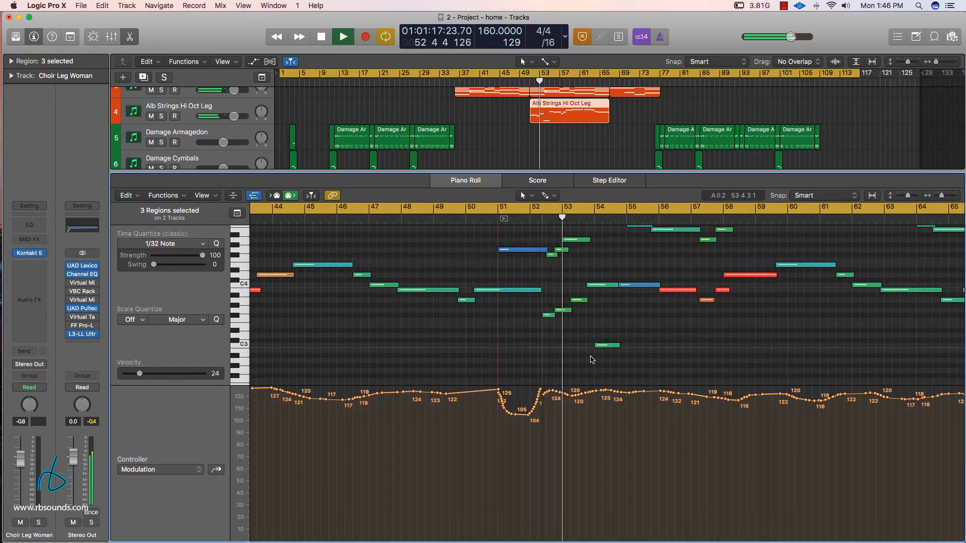
{"action": "scroll", "coordinate": [592, 359], "scroll_direction": "up", "scroll_amount": 2}
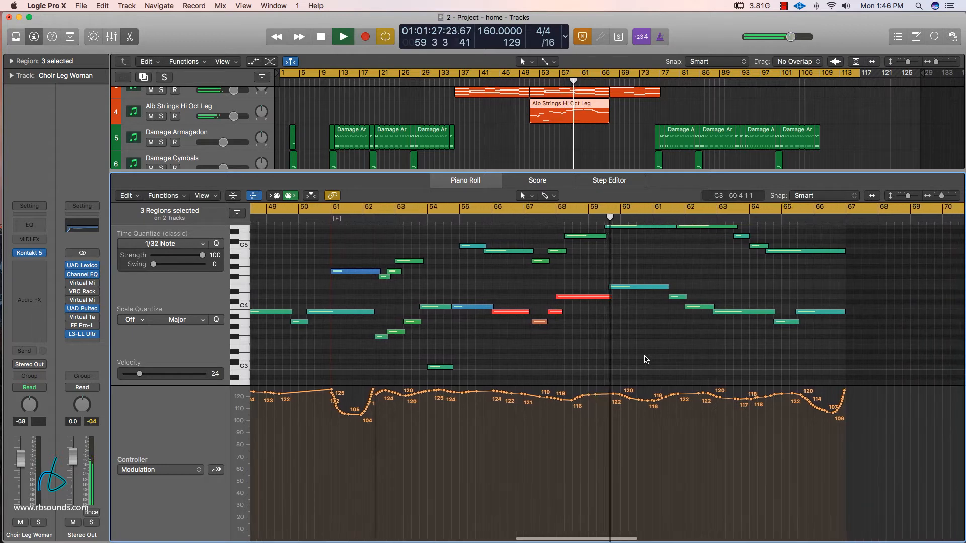
{"action": "scroll", "coordinate": [646, 360], "scroll_direction": "up", "scroll_amount": 1}
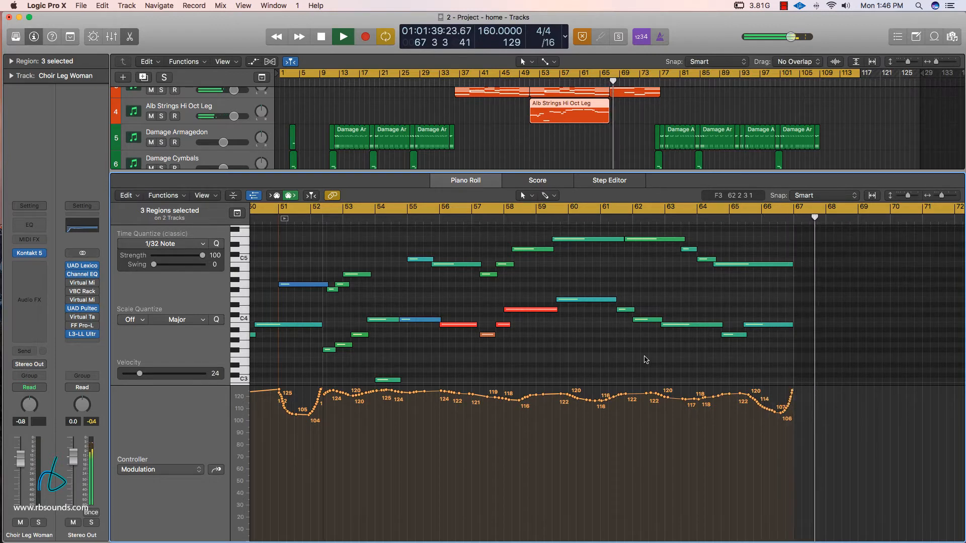
{"action": "key", "text": "e"}
Step: View the CB 12 Horns Leg region at bar 67 in the Piano Roll
{"action": "left_click", "coordinate": [640, 302]}
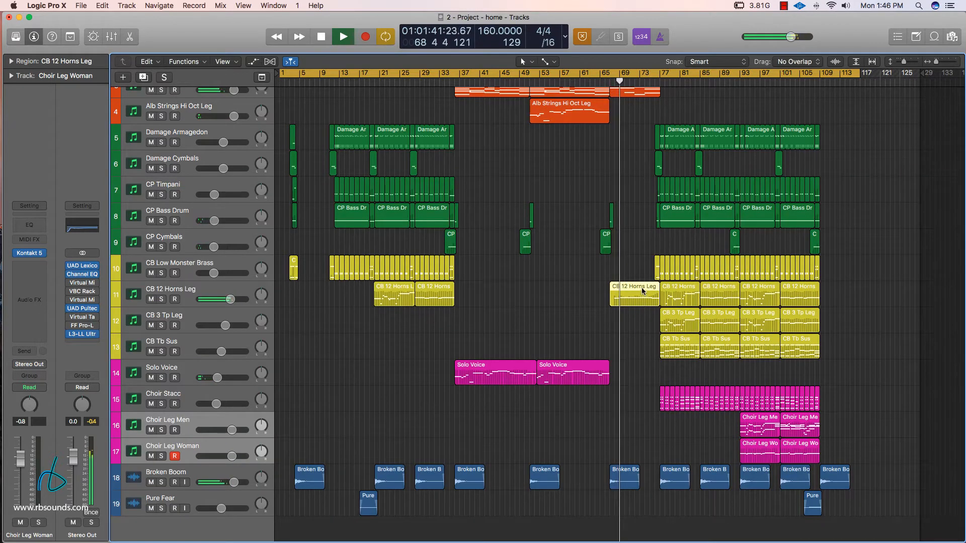
{"action": "key", "text": "e"}
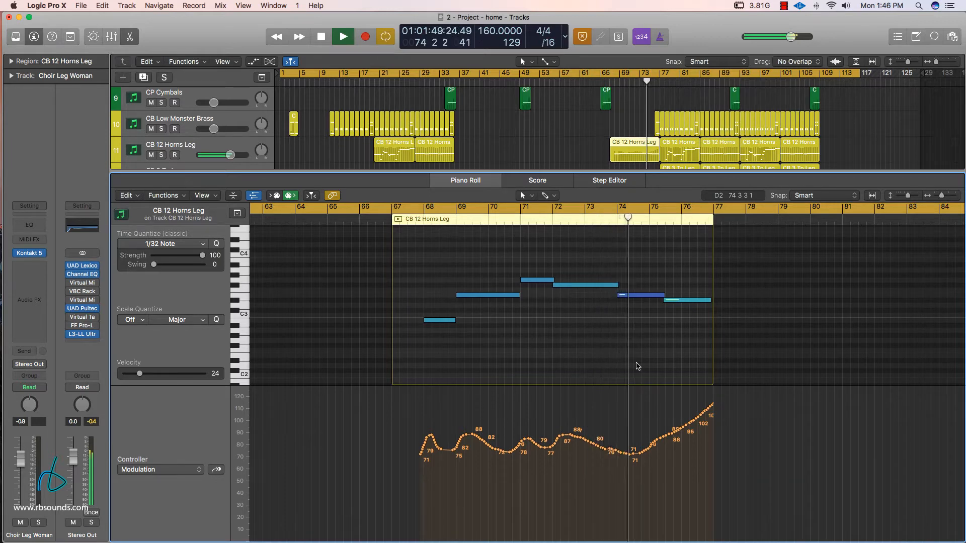
{"action": "key", "text": "e"}
Step: Examine the final section's CB 12 Horns Leg and CB 3 Tp Leg regions from bar 77 together in the Piano Roll
{"action": "left_click_drag", "start_coordinate": [836, 331], "coordinate": [689, 299]}
{"action": "key", "text": "e"}
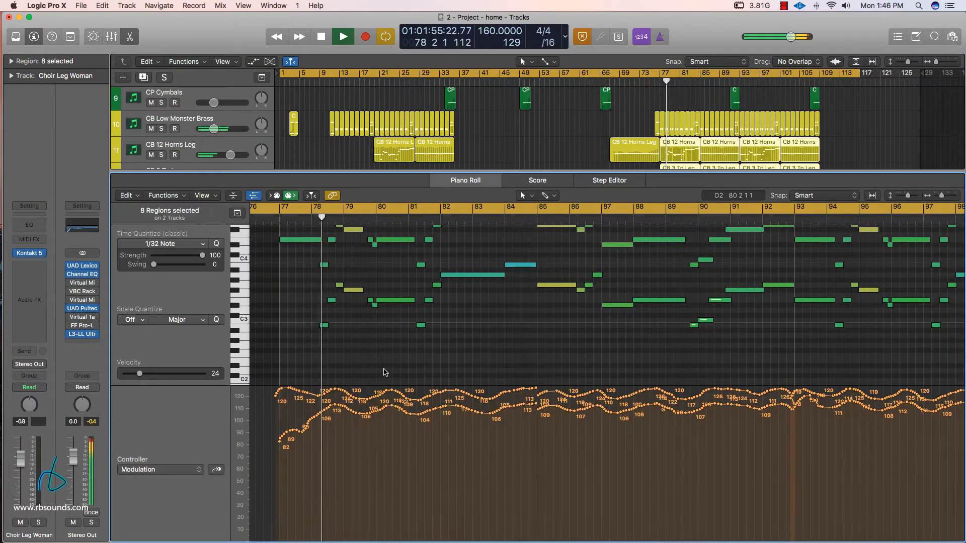
{"action": "scroll", "coordinate": [384, 374], "scroll_direction": "up", "scroll_amount": 3}
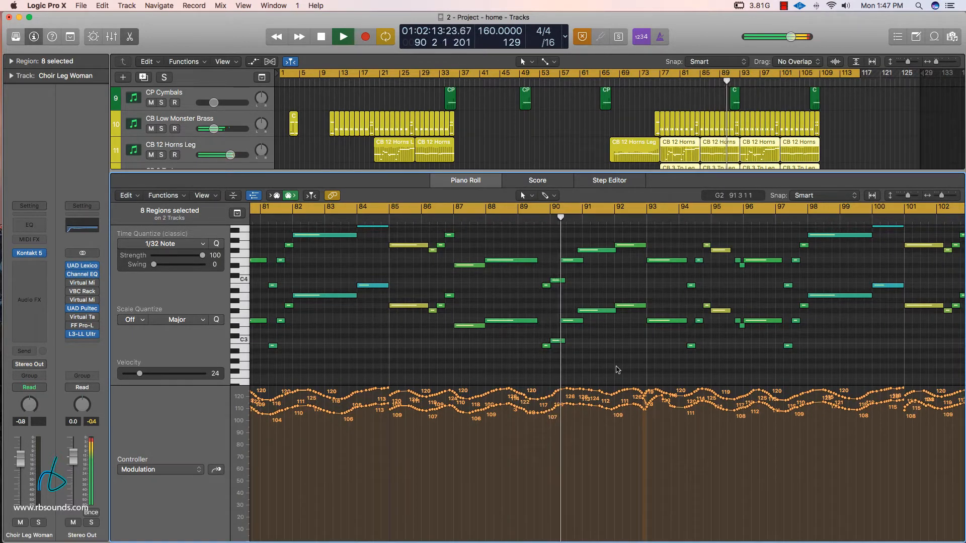
{"action": "key", "text": "e"}
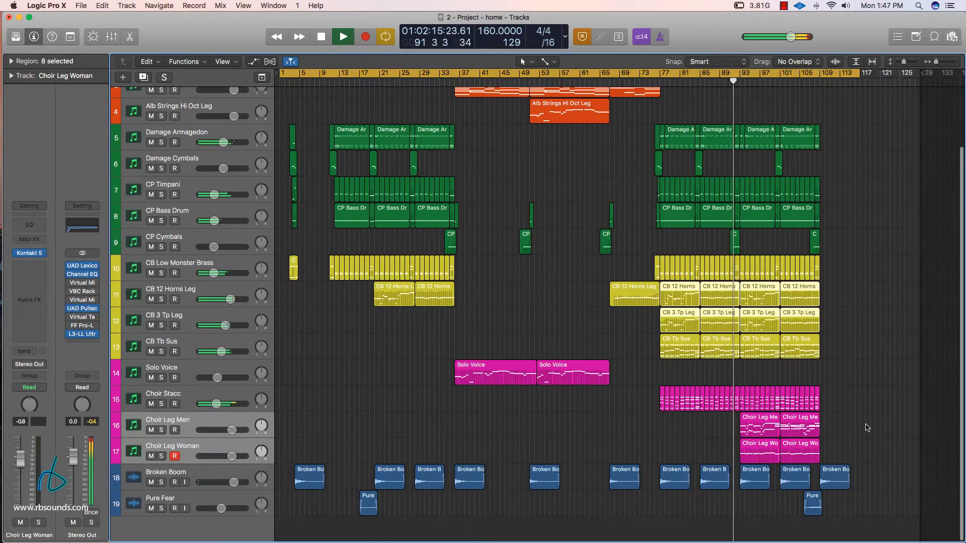
Step: View the Choir Leg Men and Choir Leg Woman regions in the Piano Roll, and stop playback after the piece ends
{"action": "left_click_drag", "start_coordinate": [866, 427], "coordinate": [751, 446]}
{"action": "key", "text": "e"}
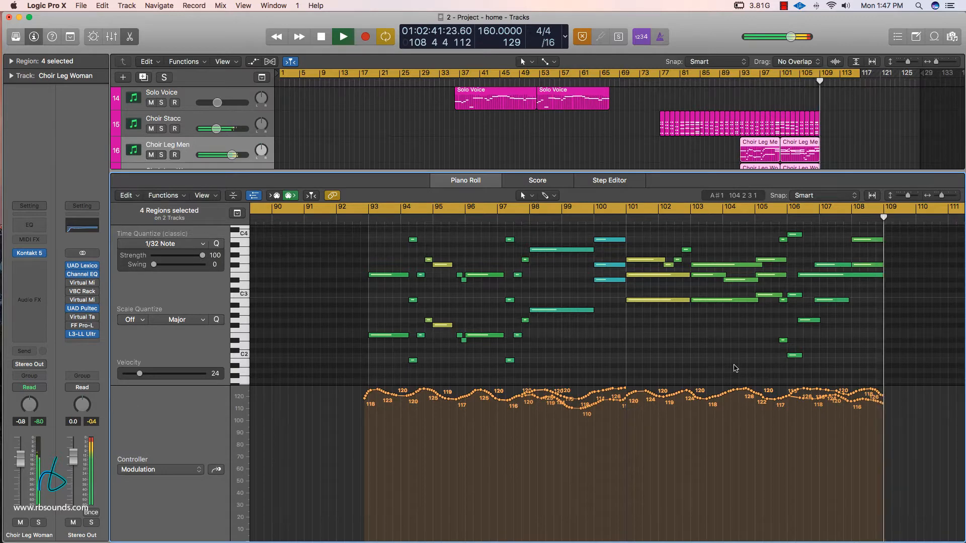
{"action": "key", "text": "p"}
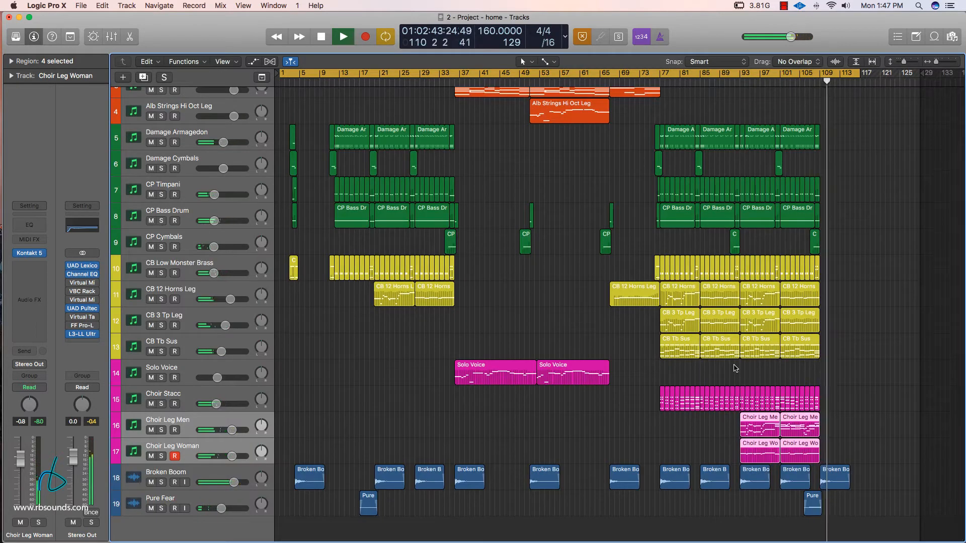
{"action": "left_click", "coordinate": [598, 219]}
{"action": "key", "text": "space"}
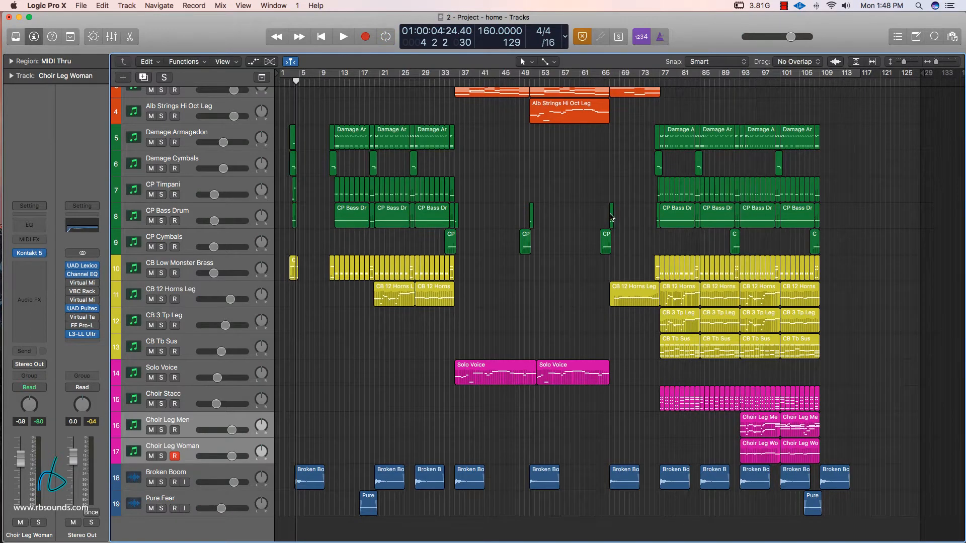
Step: Look over the full track list from the spiccato strings down to the Pure Fear track
{"action": "scroll", "coordinate": [611, 217], "scroll_direction": "up", "scroll_amount": 5}
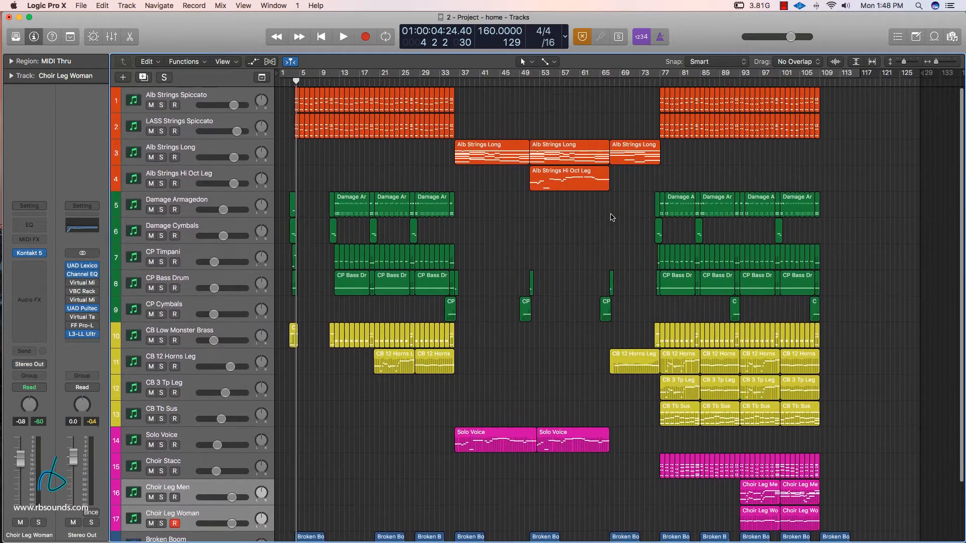
{"action": "scroll", "coordinate": [610, 218], "scroll_direction": "down", "scroll_amount": 5}
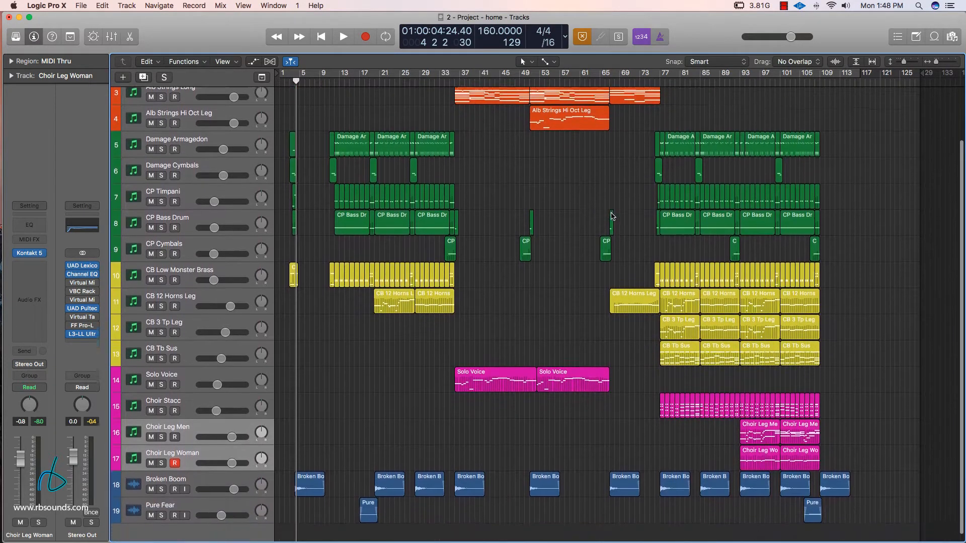
{"action": "scroll", "coordinate": [611, 216], "scroll_direction": "up", "scroll_amount": 5}
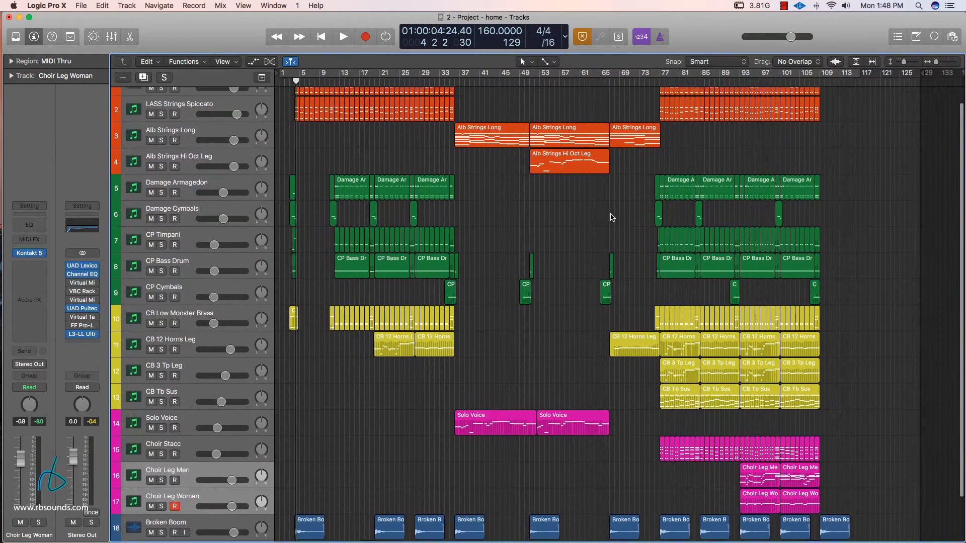
{"action": "scroll", "coordinate": [610, 217], "scroll_direction": "down", "scroll_amount": 2}
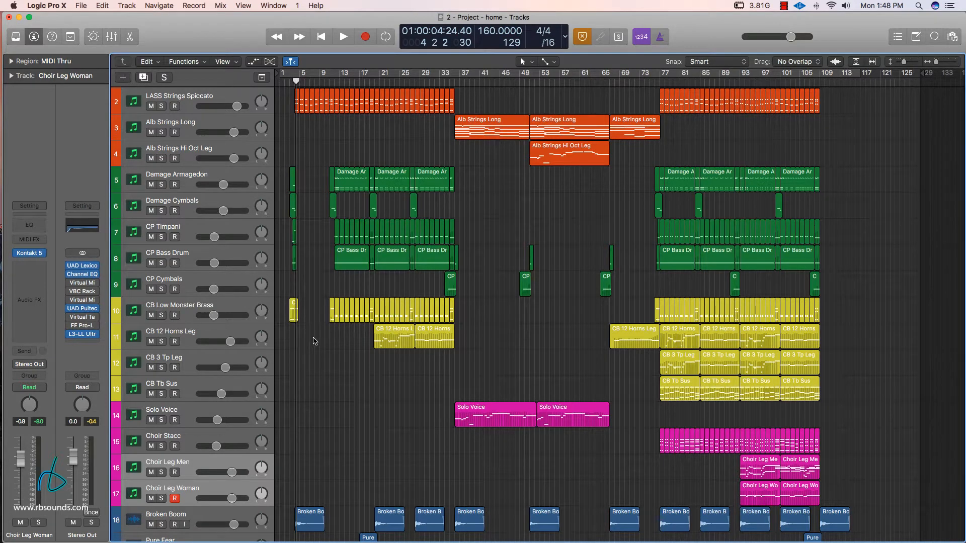
{"action": "scroll", "coordinate": [317, 349], "scroll_direction": "down", "scroll_amount": 2}
{"action": "scroll", "coordinate": [316, 349], "scroll_direction": "down", "scroll_amount": 1}
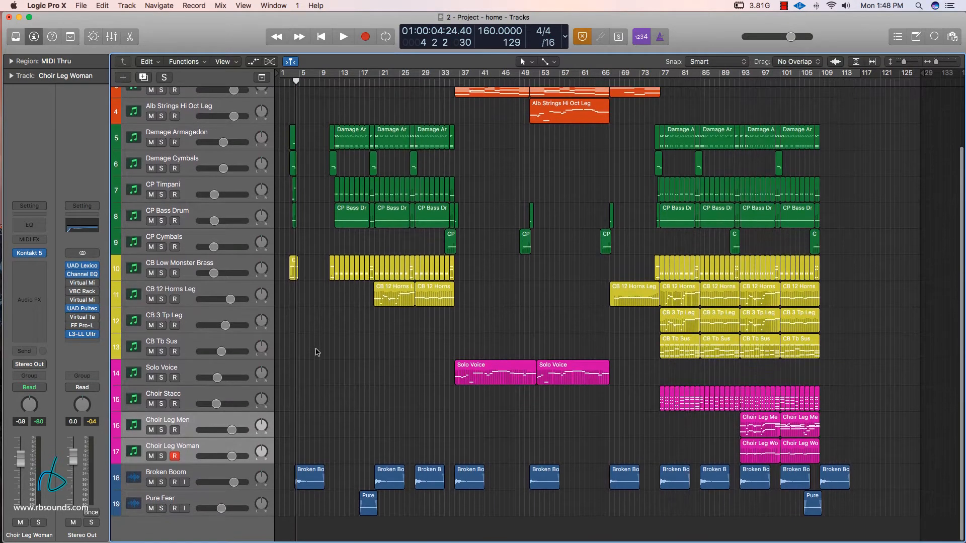
{"action": "scroll", "coordinate": [318, 351], "scroll_direction": "up", "scroll_amount": 5}
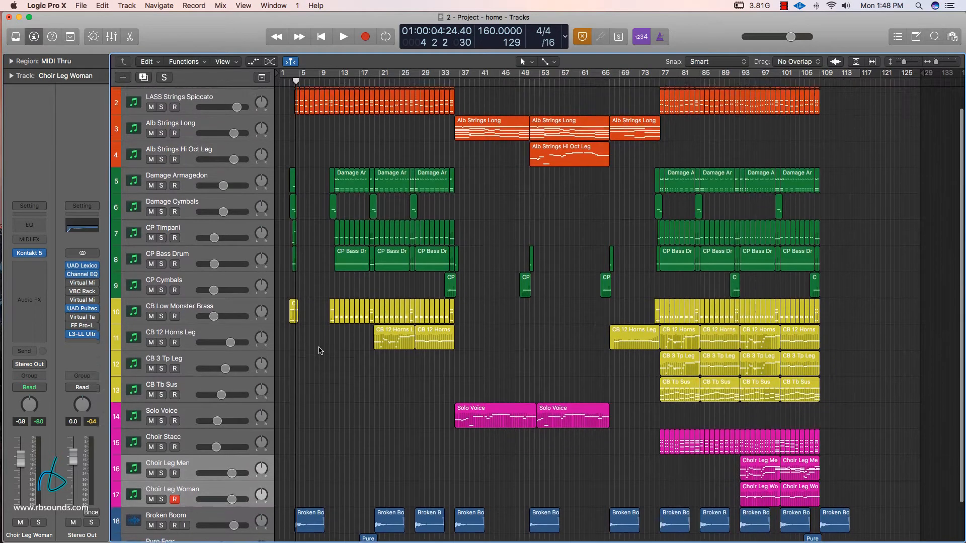
Step: Select the opening regions of Alb Strings Spiccato and LASS Strings Spiccato up to bar 11, and solo both tracks
{"action": "left_click", "coordinate": [285, 83]}
{"action": "left_click_drag", "start_coordinate": [285, 85], "coordinate": [285, 90]}
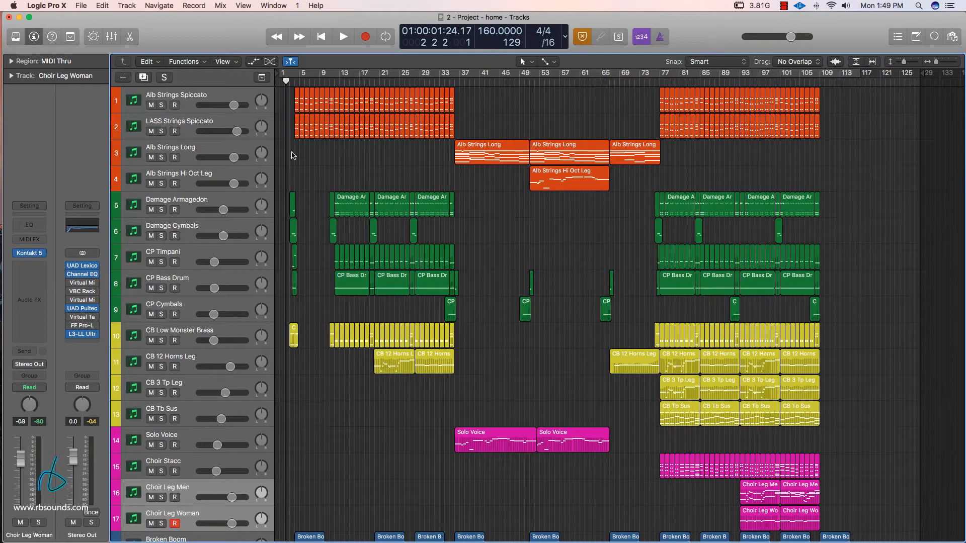
{"action": "left_click_drag", "start_coordinate": [293, 155], "coordinate": [328, 109]}
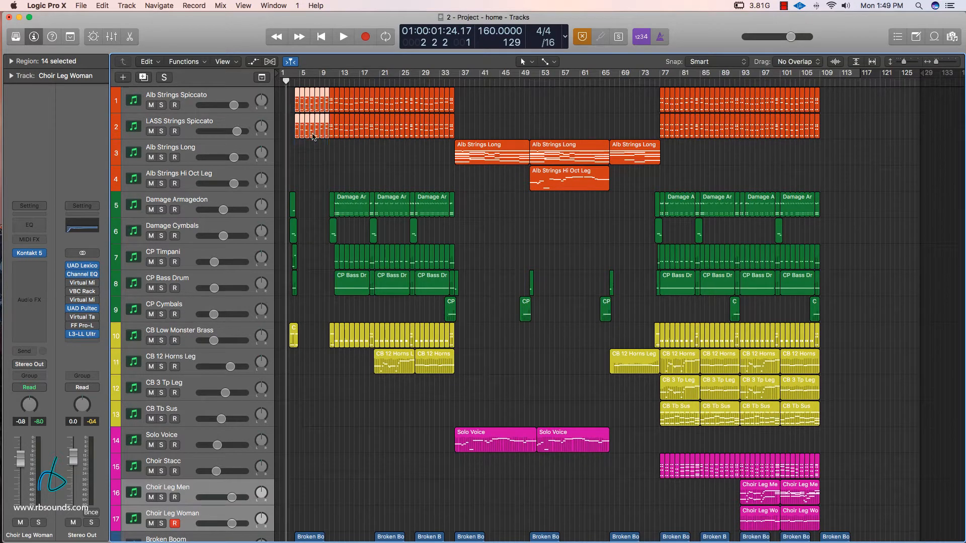
{"action": "left_click", "coordinate": [161, 105]}
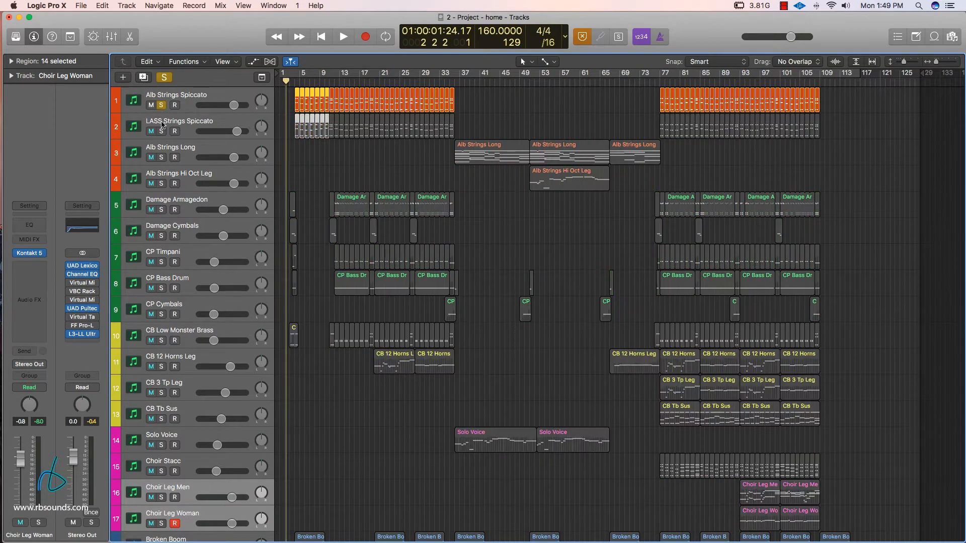
{"action": "left_click", "coordinate": [161, 132]}
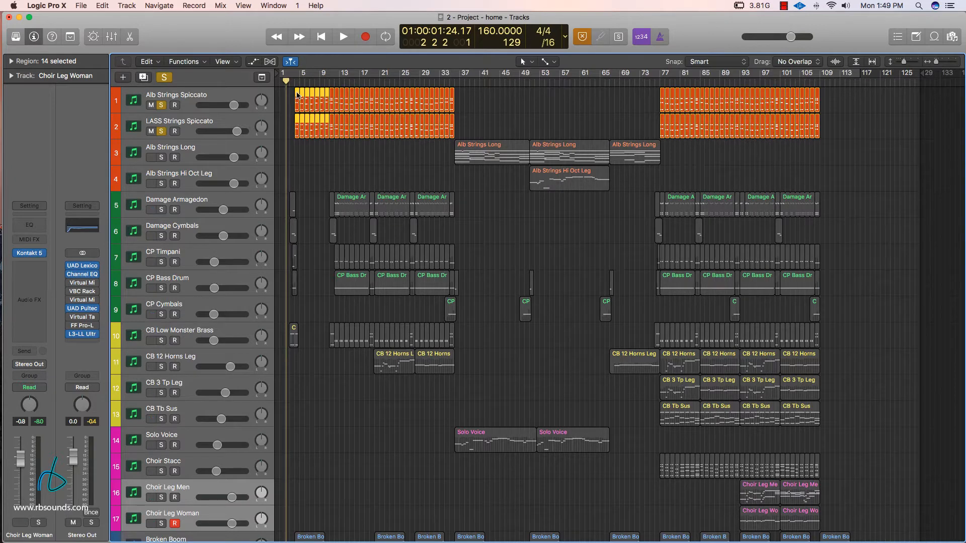
Step: Play the soloed spiccato regions from bar 3 with their notes shown in the Piano Roll, and unsolo both tracks
{"action": "double_click", "coordinate": [296, 95]}
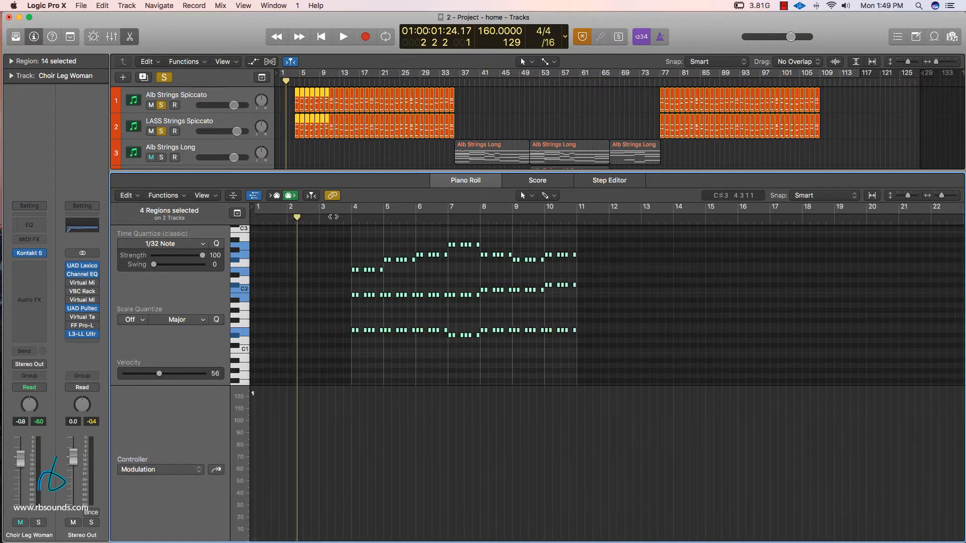
{"action": "left_click", "coordinate": [335, 218]}
{"action": "key", "text": "space"}
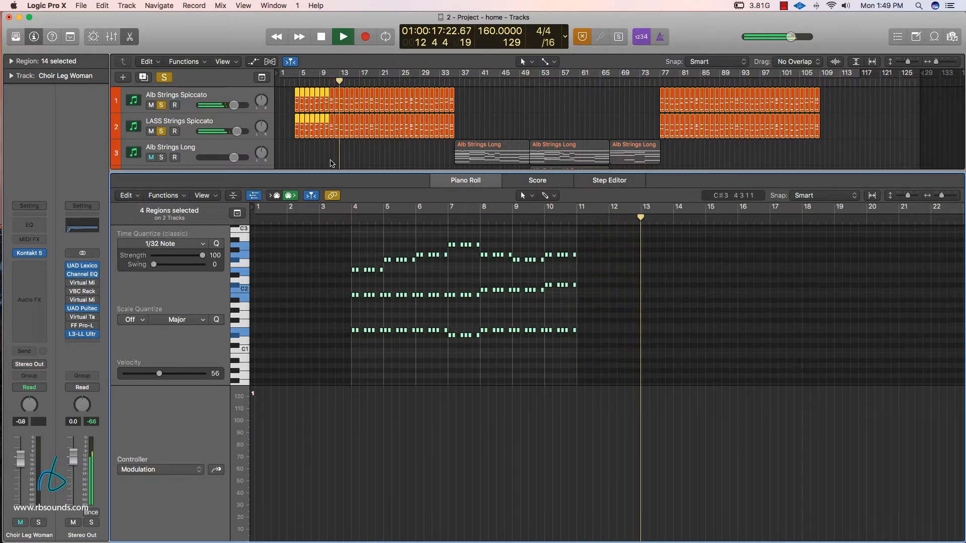
{"action": "key", "text": "space"}
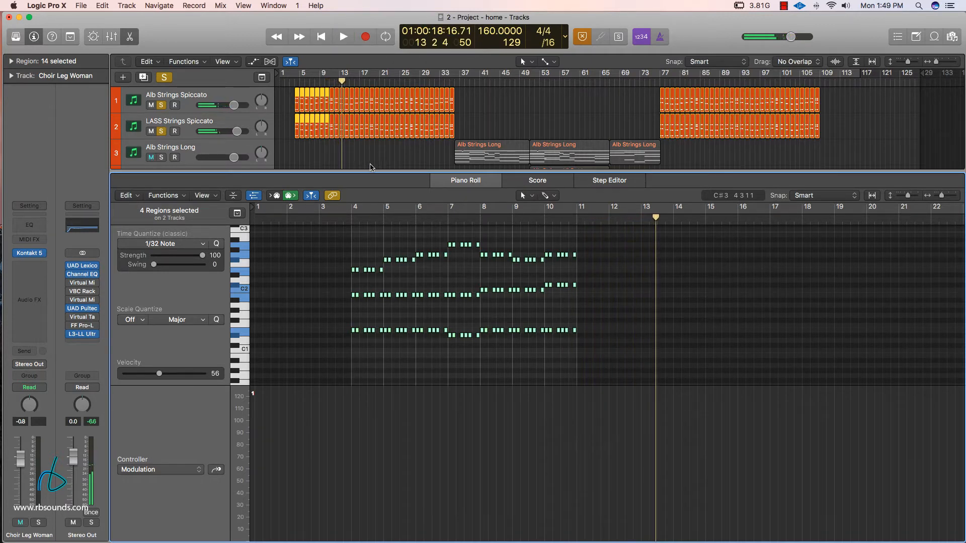
{"action": "key", "text": "p"}
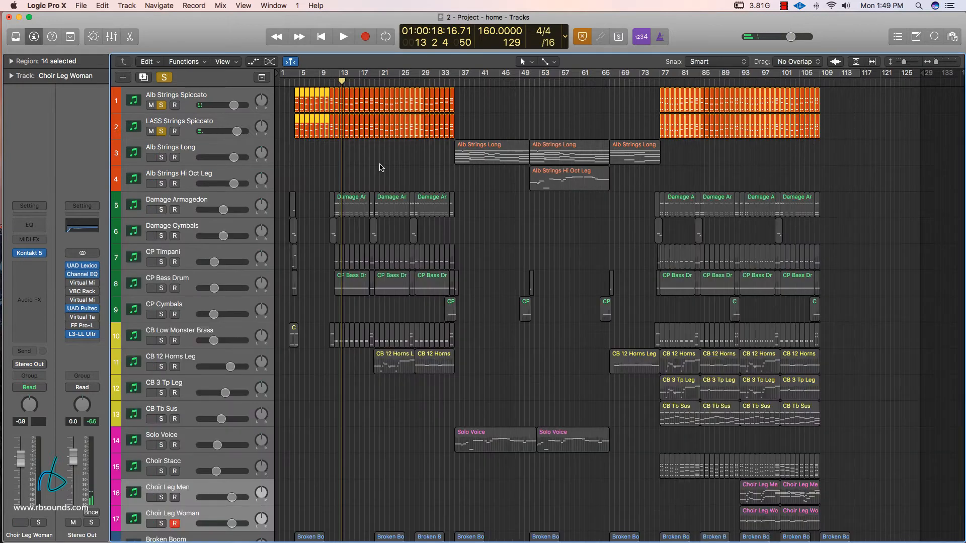
{"action": "left_click", "coordinate": [161, 131]}
{"action": "left_click", "coordinate": [162, 105]}
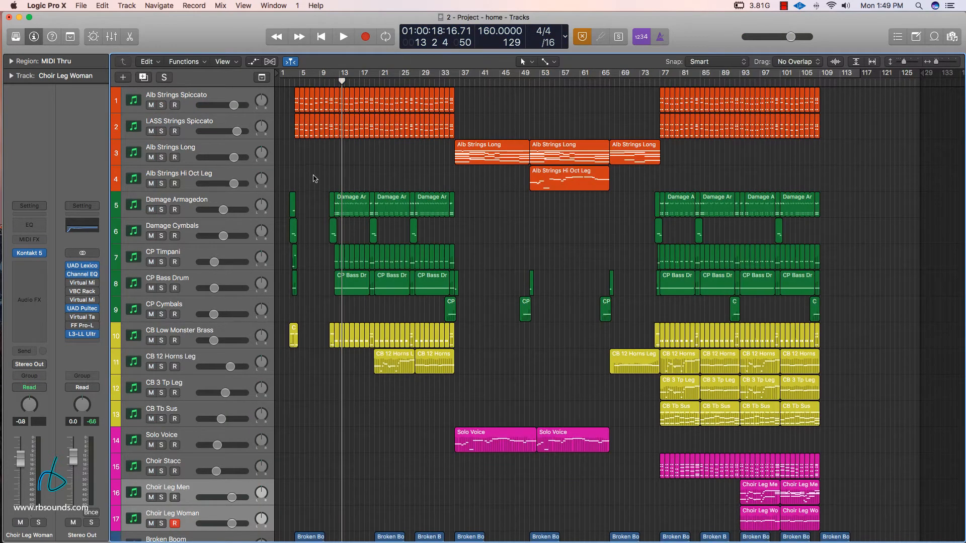
Step: Reselect the opening spiccato string regions on both tracks and place the playhead at bar 11
{"action": "left_click", "coordinate": [289, 85]}
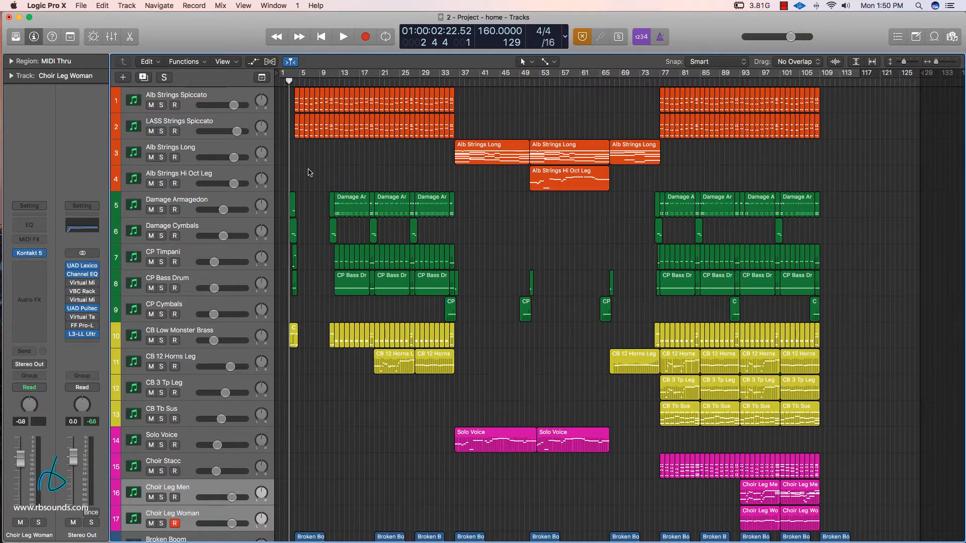
{"action": "left_click_drag", "start_coordinate": [293, 150], "coordinate": [329, 108]}
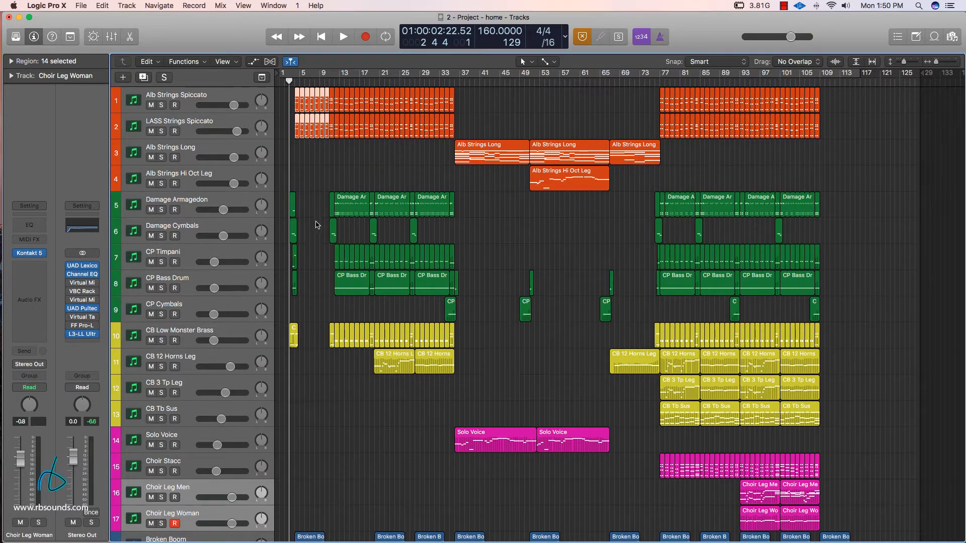
{"action": "left_click", "coordinate": [330, 80]}
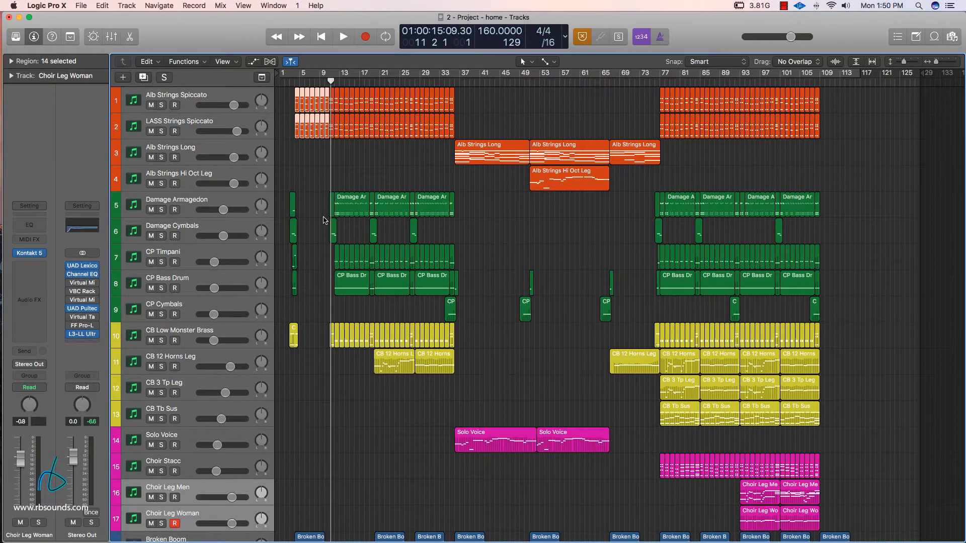
Step: Play the full arrangement from bar 10 into bar 20, and return the playhead to bar 19
{"action": "left_click", "coordinate": [325, 82]}
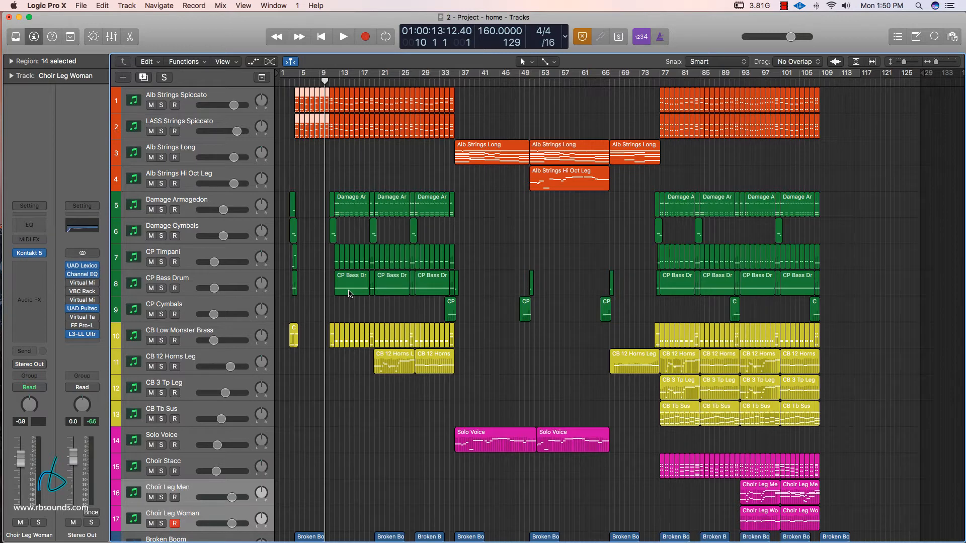
{"action": "key", "text": "space"}
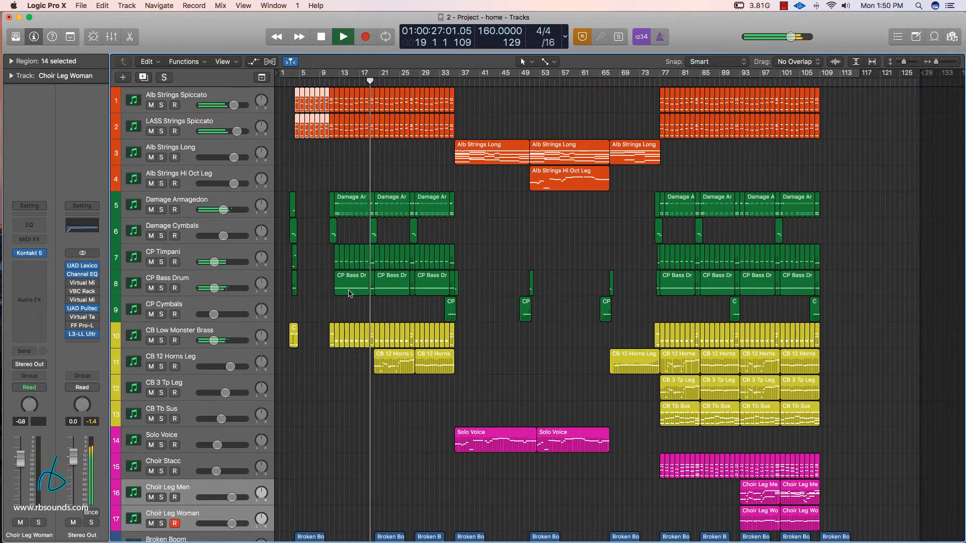
{"action": "key", "text": "space"}
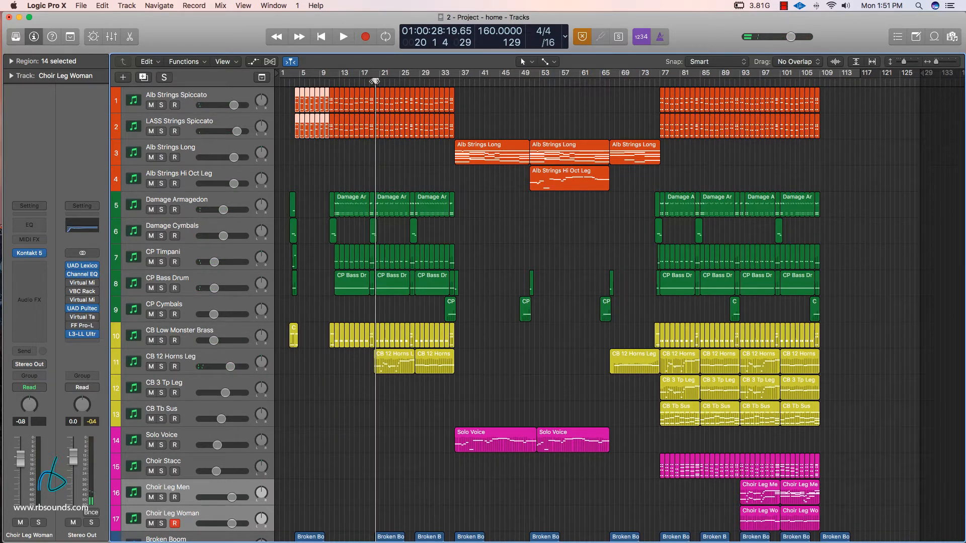
{"action": "left_click_drag", "start_coordinate": [375, 81], "coordinate": [370, 81]}
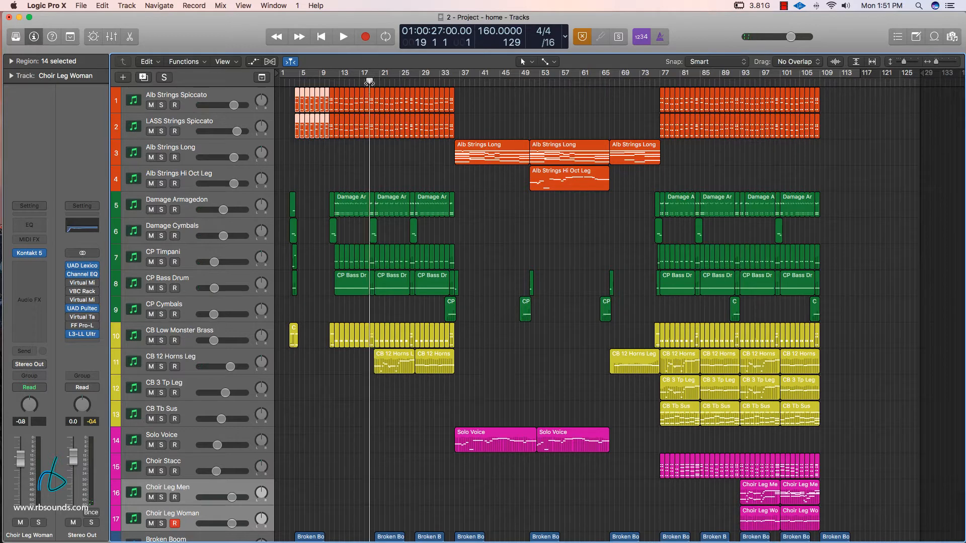
Step: Select the spiccato string regions from bar 4 to bar 12 on both tracks and open them in the Piano Roll, with the playhead at bar 4
{"action": "left_click", "coordinate": [294, 81]}
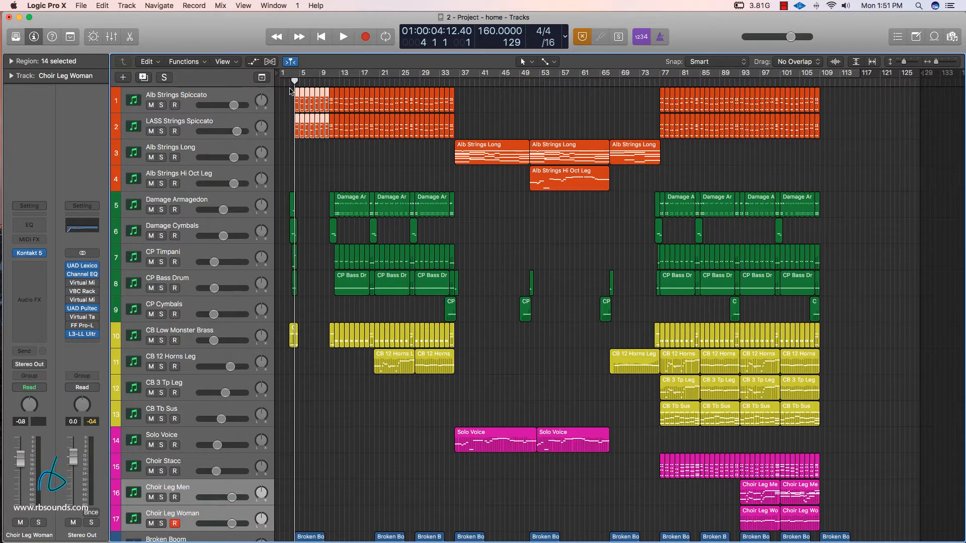
{"action": "key", "text": "super+Right"}
{"action": "key", "text": "super+Right"}
{"action": "key", "text": "super+Right"}
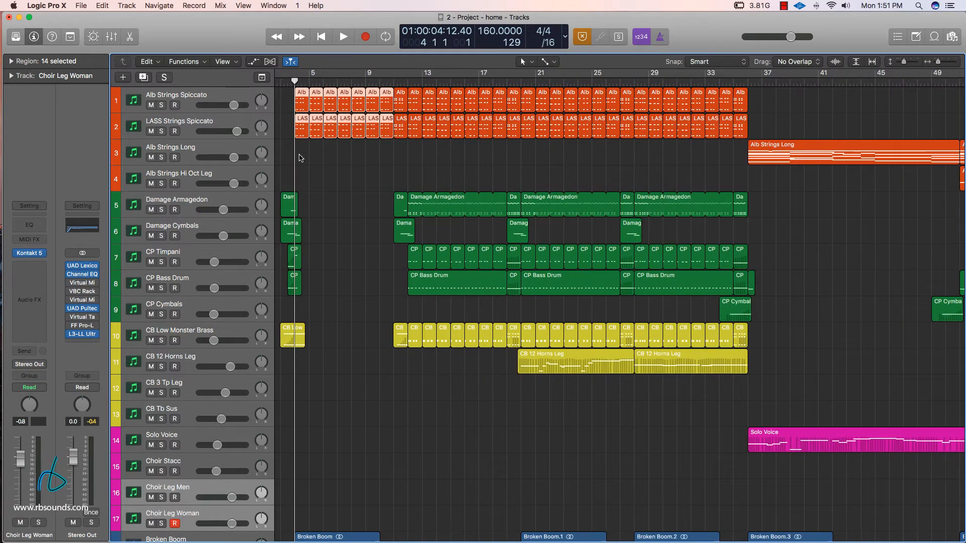
{"action": "left_click_drag", "start_coordinate": [298, 149], "coordinate": [402, 103]}
{"action": "double_click", "coordinate": [302, 101]}
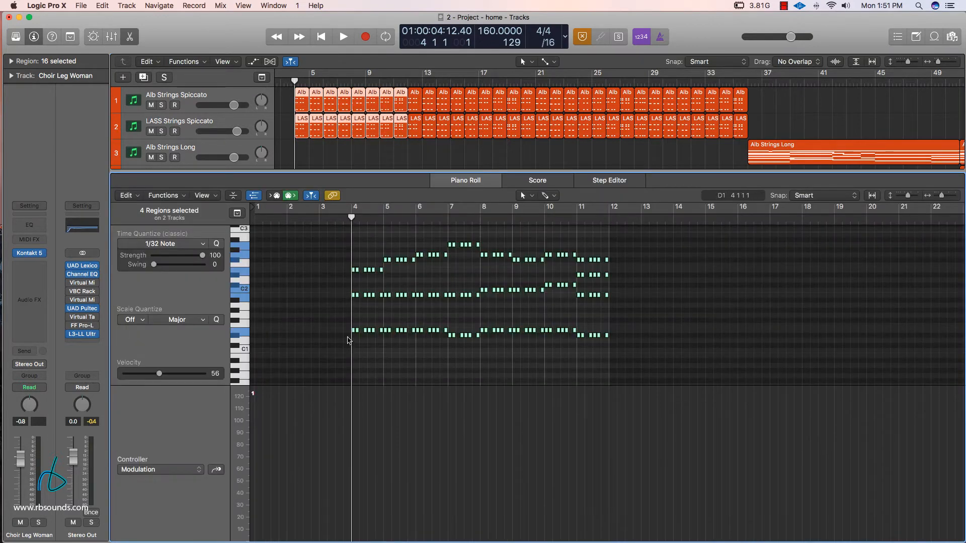
Step: Select the lowest line's notes from bar 4 into bar 6, and play the spiccato parts from just before bar 4 into bar 5
{"action": "left_click_drag", "start_coordinate": [348, 338], "coordinate": [423, 318]}
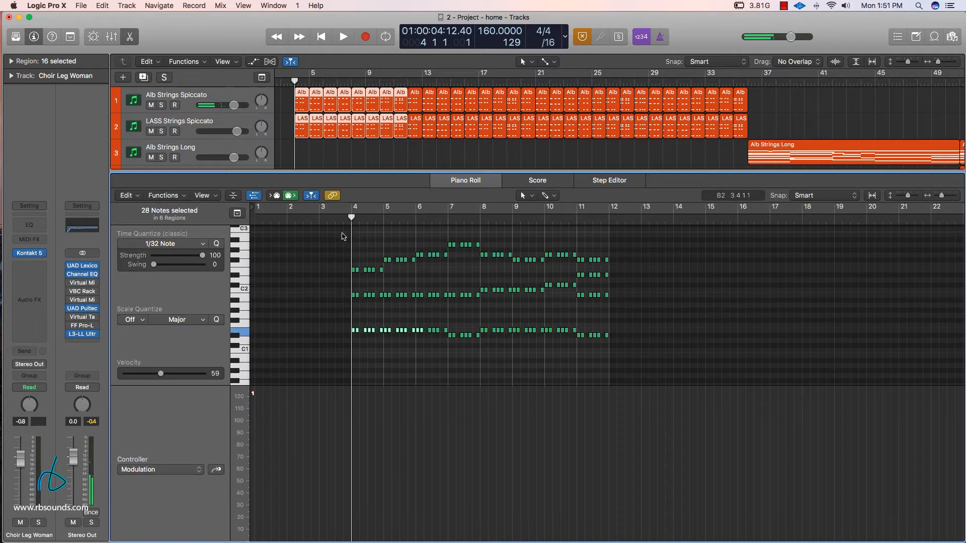
{"action": "left_click", "coordinate": [343, 222]}
{"action": "key", "text": "space"}
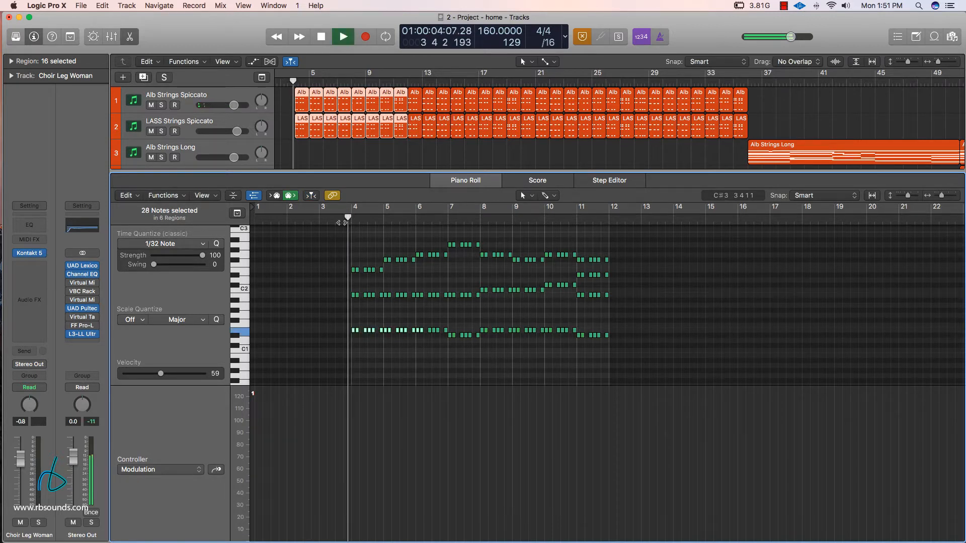
{"action": "key", "text": "space"}
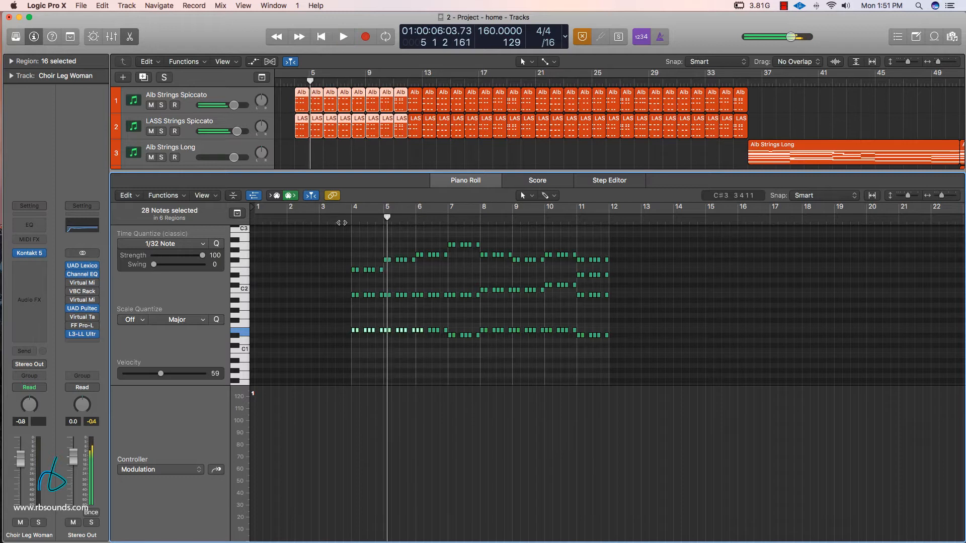
Step: Audition the middle note and the upper melody notes around the change into bar 5
{"action": "left_click", "coordinate": [410, 324]}
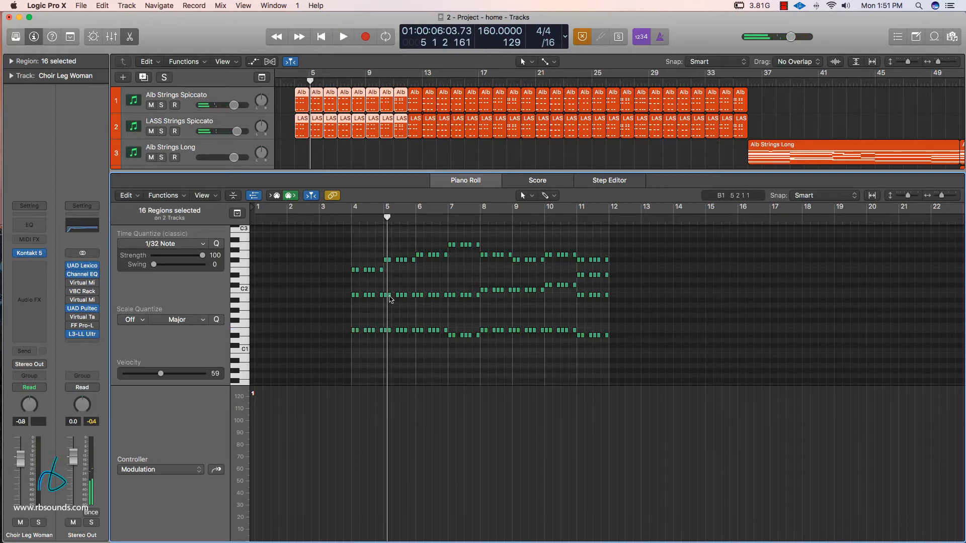
{"action": "left_click", "coordinate": [388, 295]}
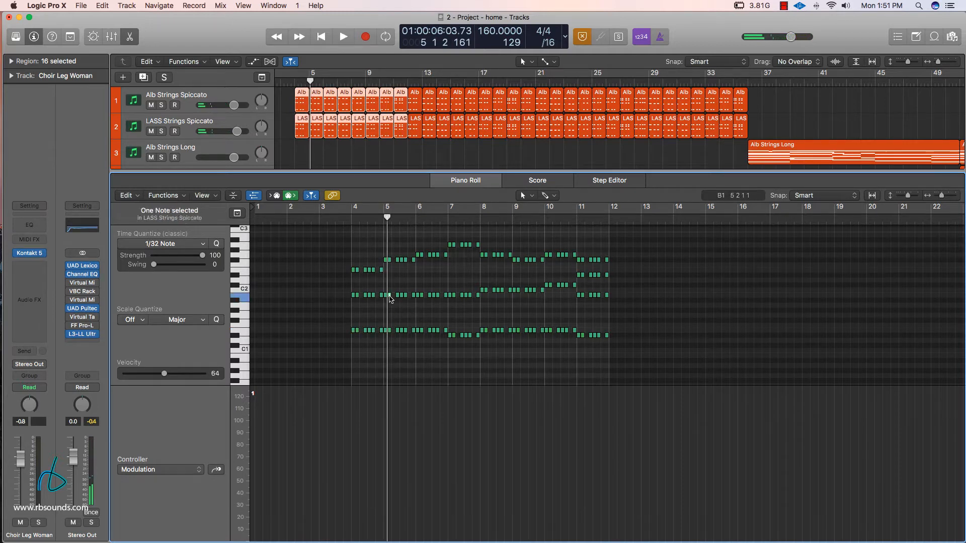
{"action": "left_click", "coordinate": [387, 261]}
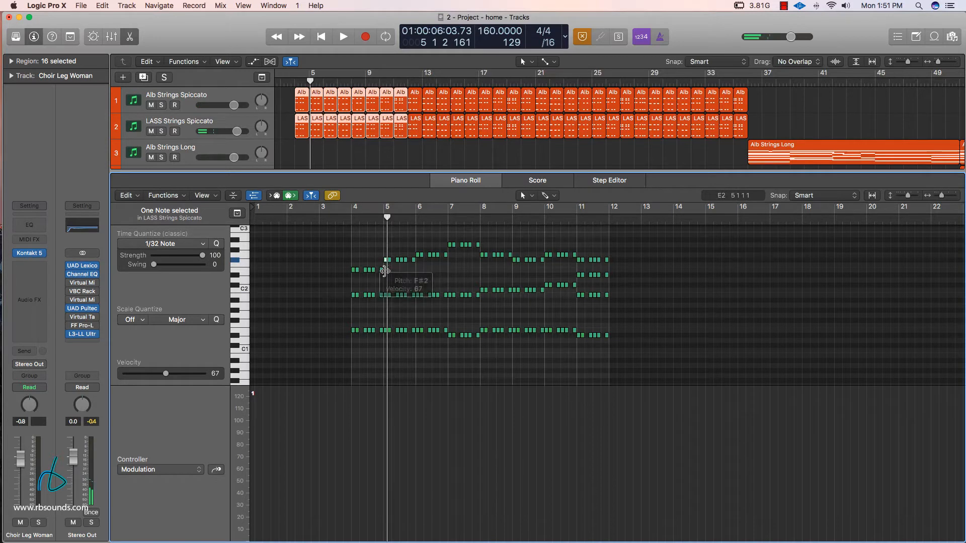
{"action": "left_click", "coordinate": [382, 271]}
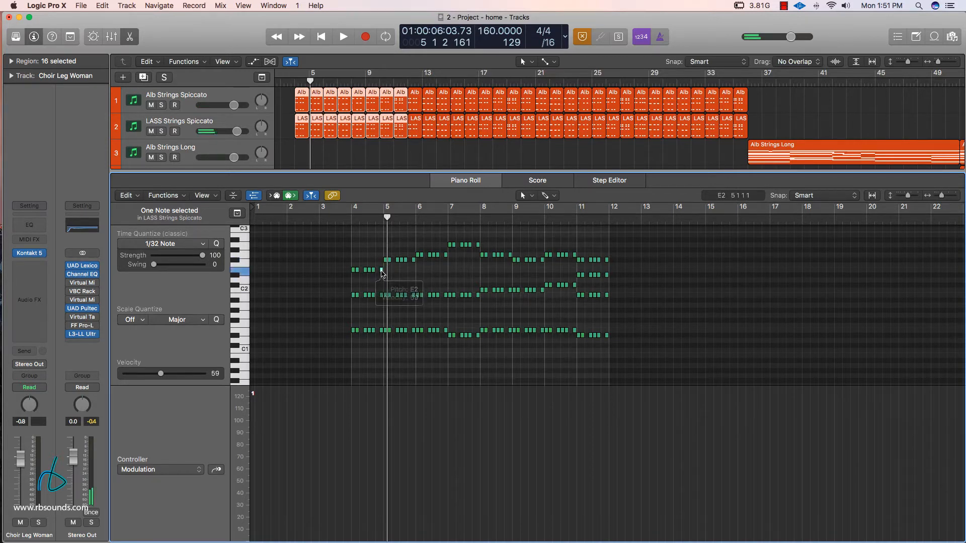
{"action": "left_click", "coordinate": [386, 260]}
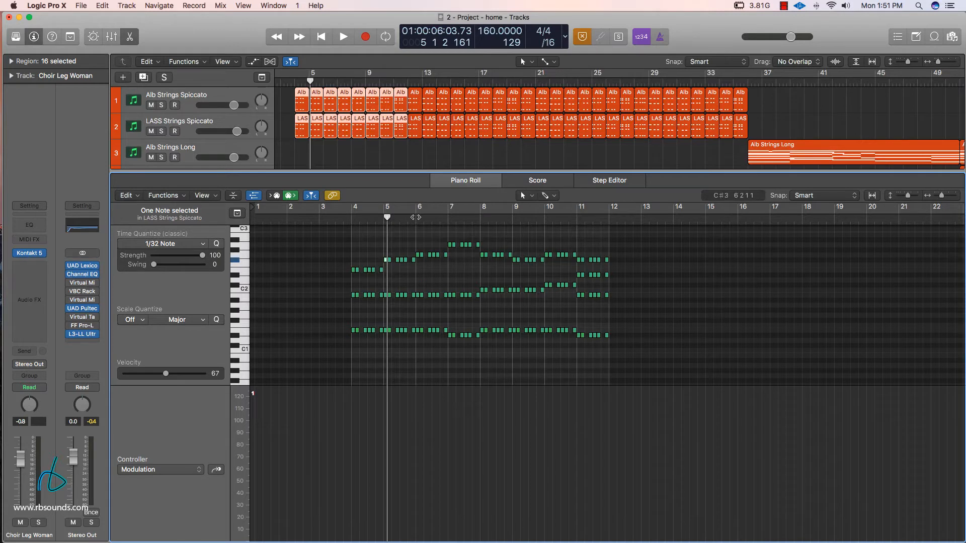
Step: Place the playhead at bar 6 and audition the upper melody notes on either side of it
{"action": "left_click", "coordinate": [415, 217]}
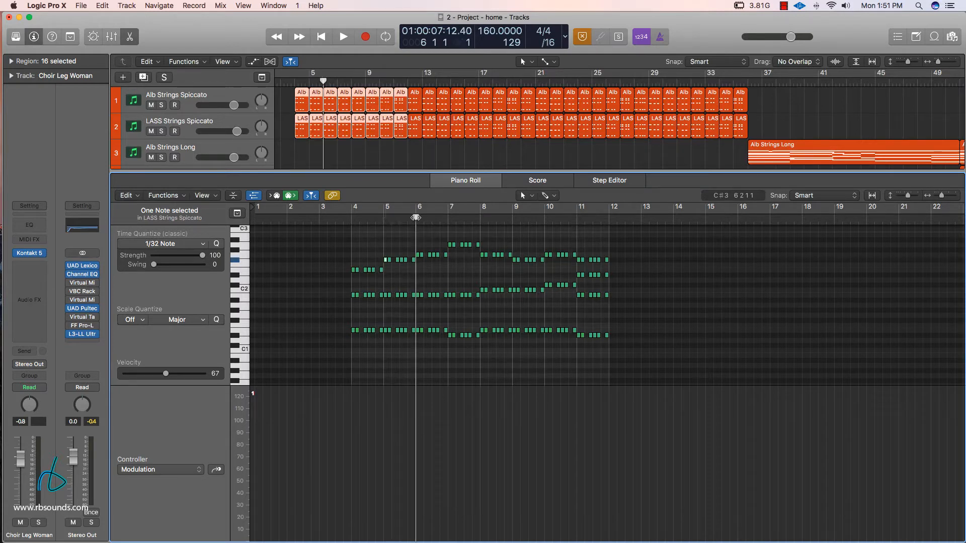
{"action": "left_click", "coordinate": [413, 260]}
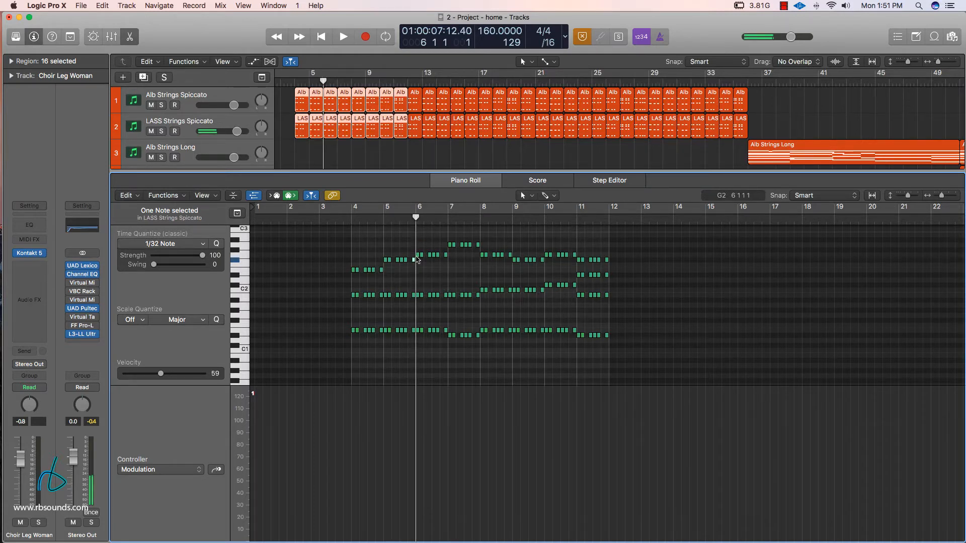
{"action": "left_click", "coordinate": [417, 255]}
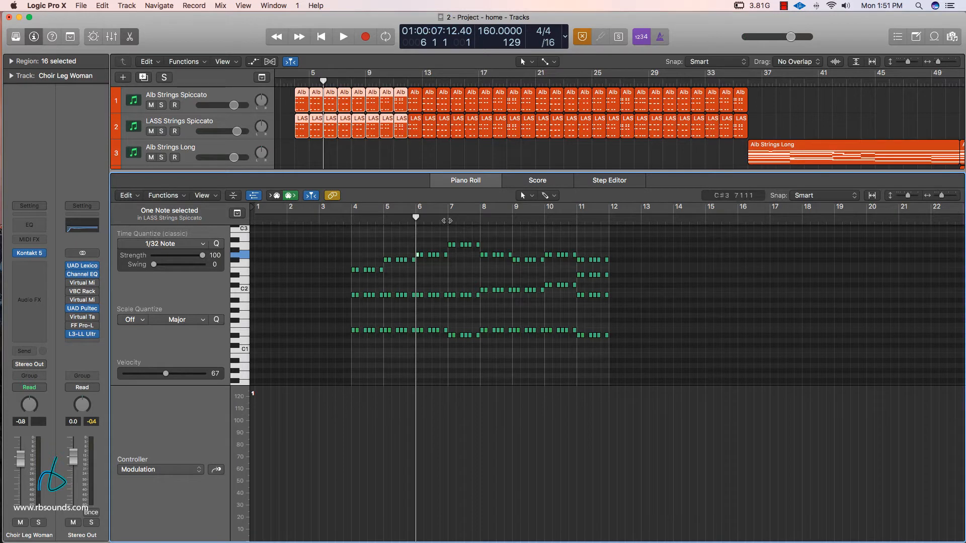
Step: Audition the middle, lowest and top notes at the start of bar 7, and play the passage through to bar 8
{"action": "left_click", "coordinate": [446, 220]}
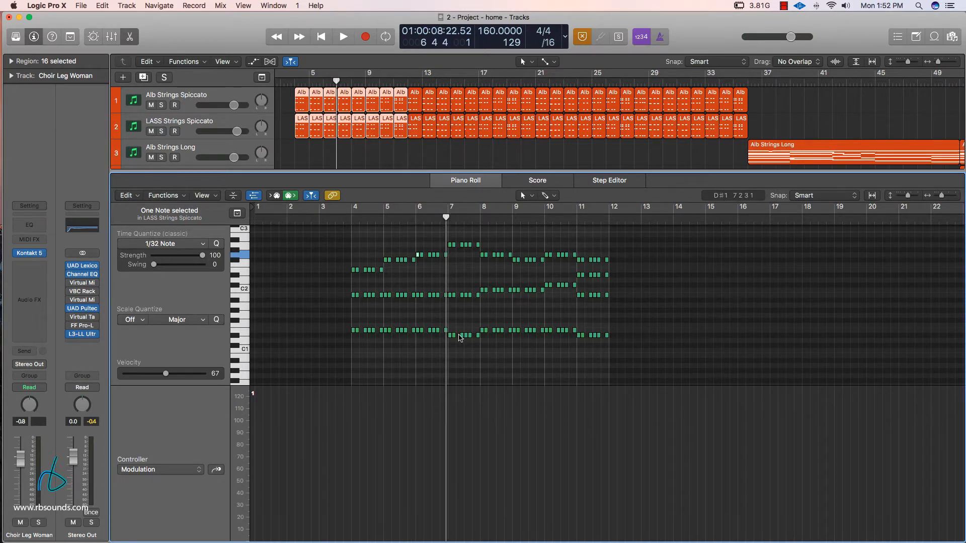
{"action": "left_click", "coordinate": [453, 295]}
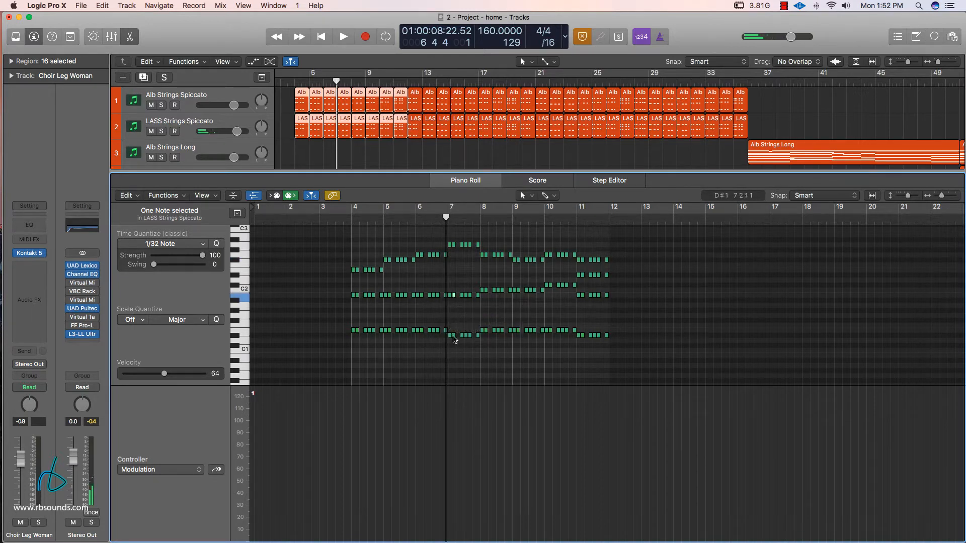
{"action": "left_click", "coordinate": [453, 335]}
{"action": "left_click", "coordinate": [454, 245]}
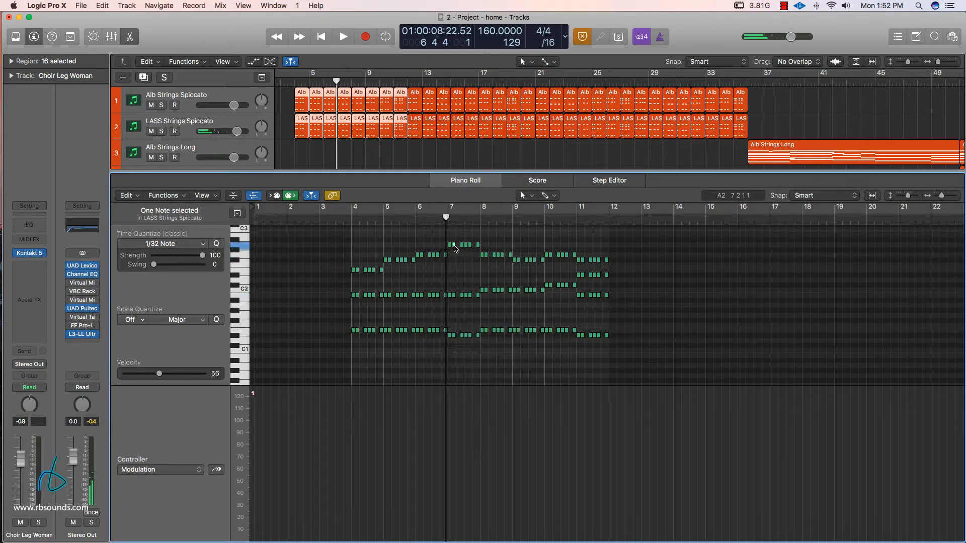
{"action": "left_click", "coordinate": [454, 246]}
{"action": "key", "text": "space"}
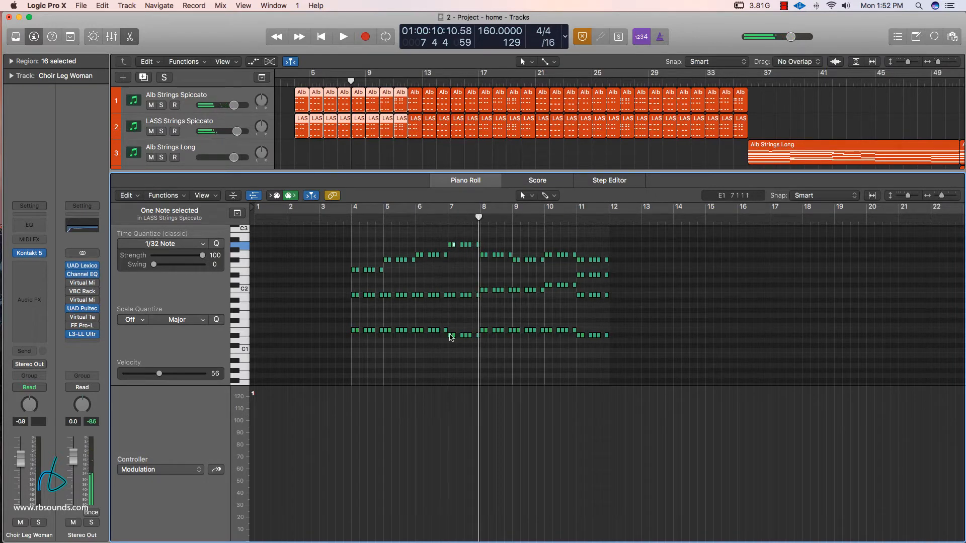
Step: Check the lowest note on the first beat of bar 7 again, along with the middle and top notes above it
{"action": "mouse_move", "coordinate": [451, 340]}
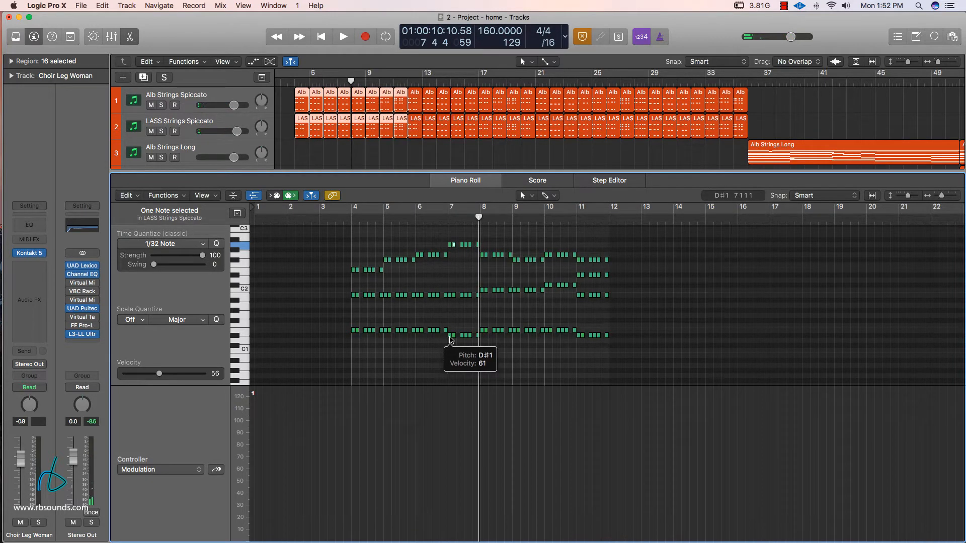
{"action": "left_click", "coordinate": [450, 337]}
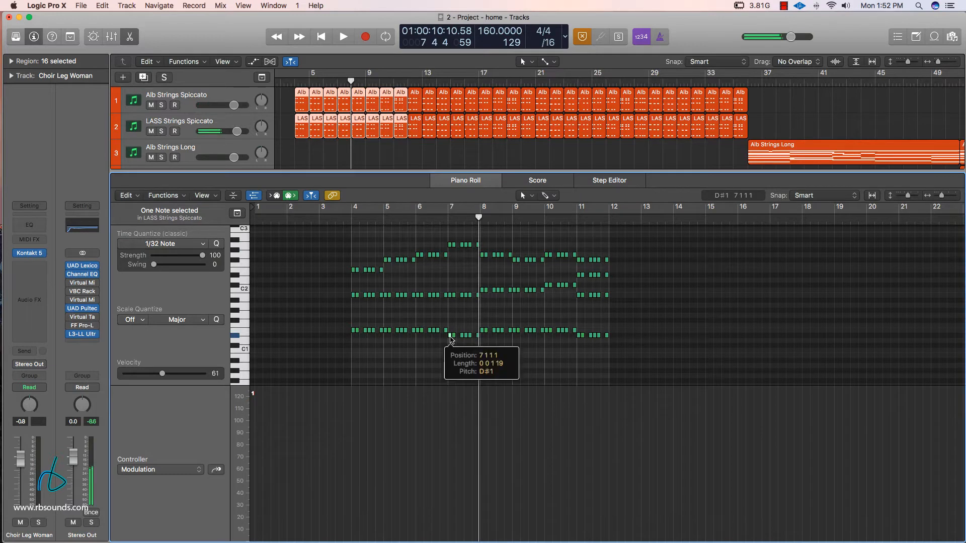
{"action": "left_click_drag", "start_coordinate": [450, 337], "coordinate": [451, 297]}
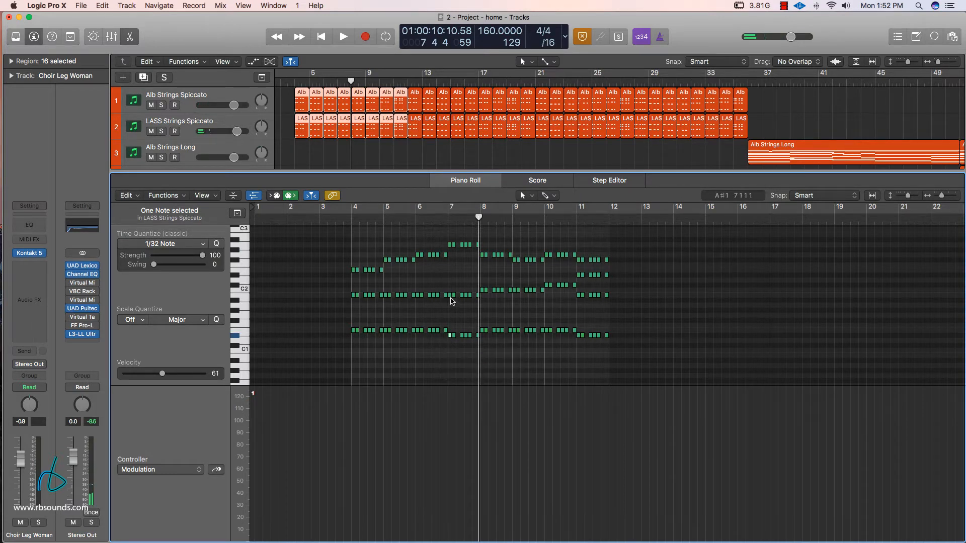
{"action": "left_click", "coordinate": [451, 245]}
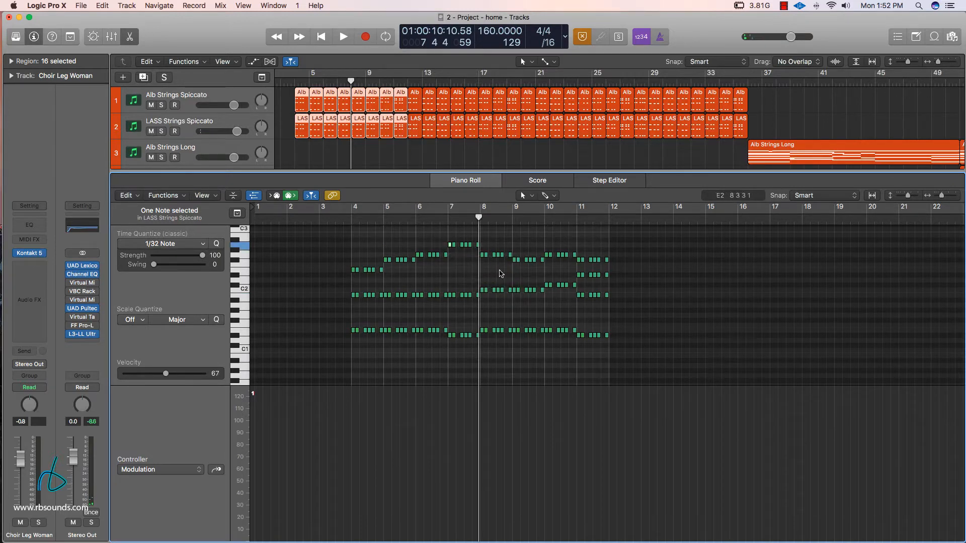
Step: Audition the lowest, middle and top notes of the chord at the start of bar 8
{"action": "left_click", "coordinate": [481, 332]}
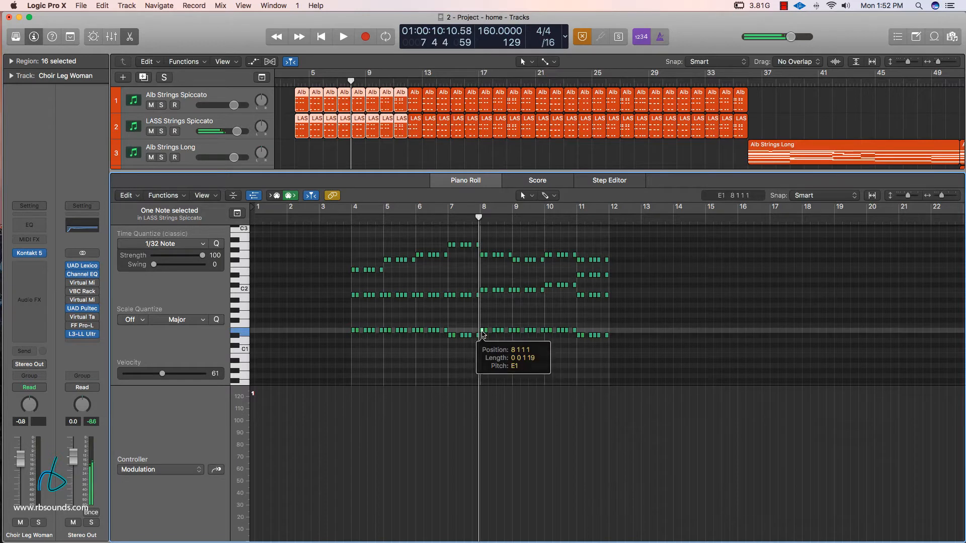
{"action": "left_click", "coordinate": [485, 290]}
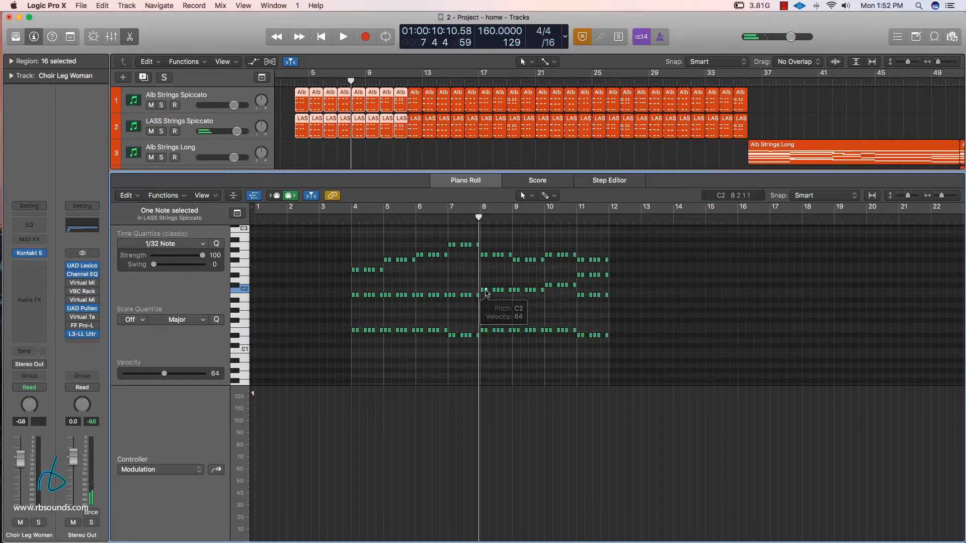
{"action": "left_click", "coordinate": [486, 255]}
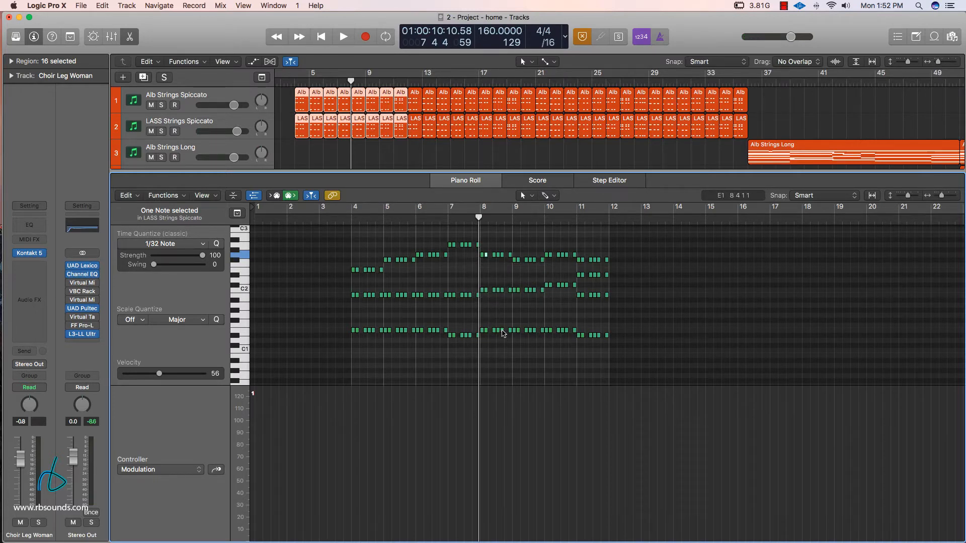
Step: Mark the measures with the playhead from bar 7 through bar 8 to bar 9, stepping between bars 8 and 9 twice
{"action": "left_click", "coordinate": [446, 221]}
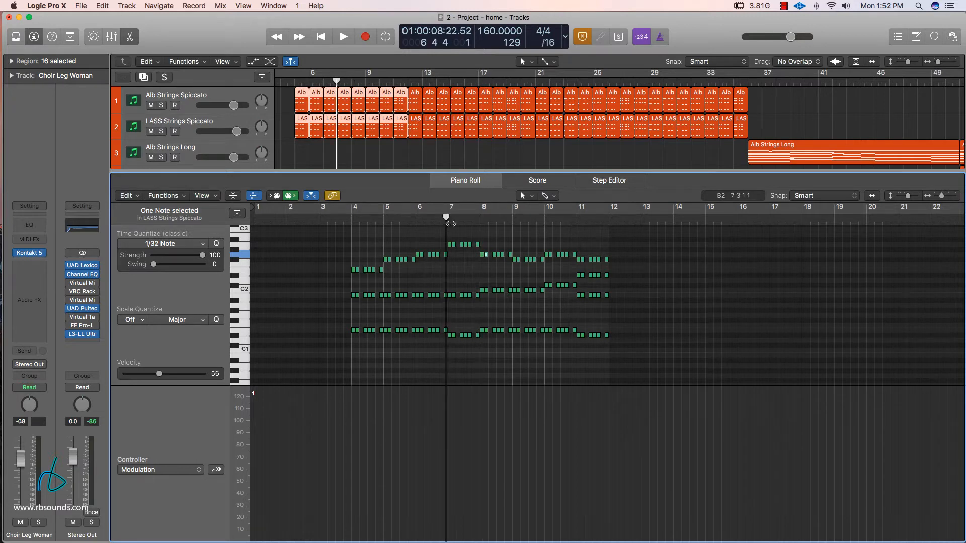
{"action": "left_click", "coordinate": [447, 218]}
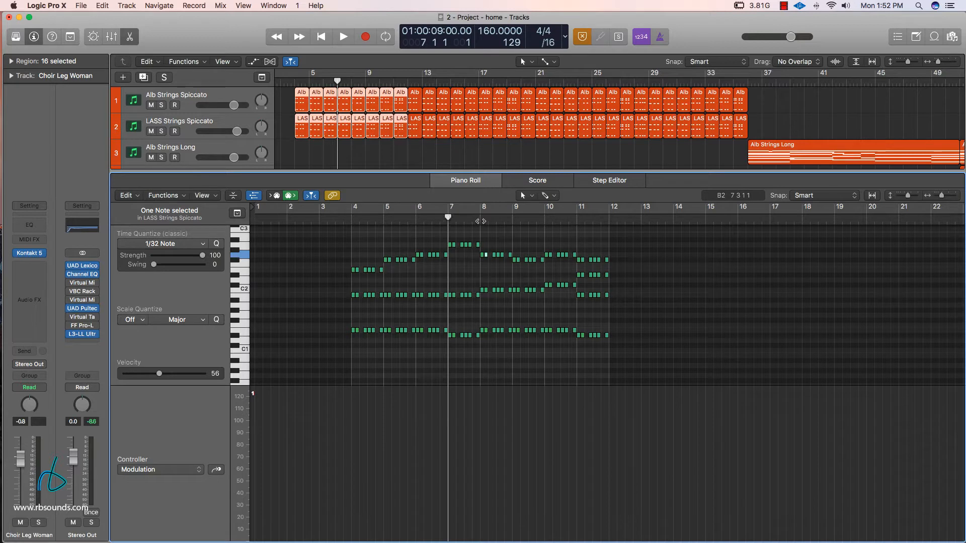
{"action": "left_click", "coordinate": [481, 221]}
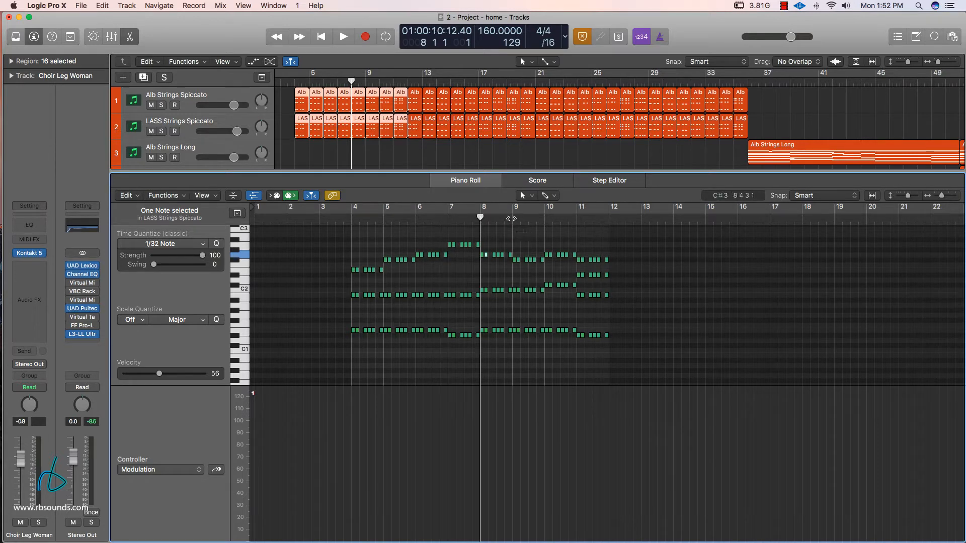
{"action": "left_click", "coordinate": [511, 218]}
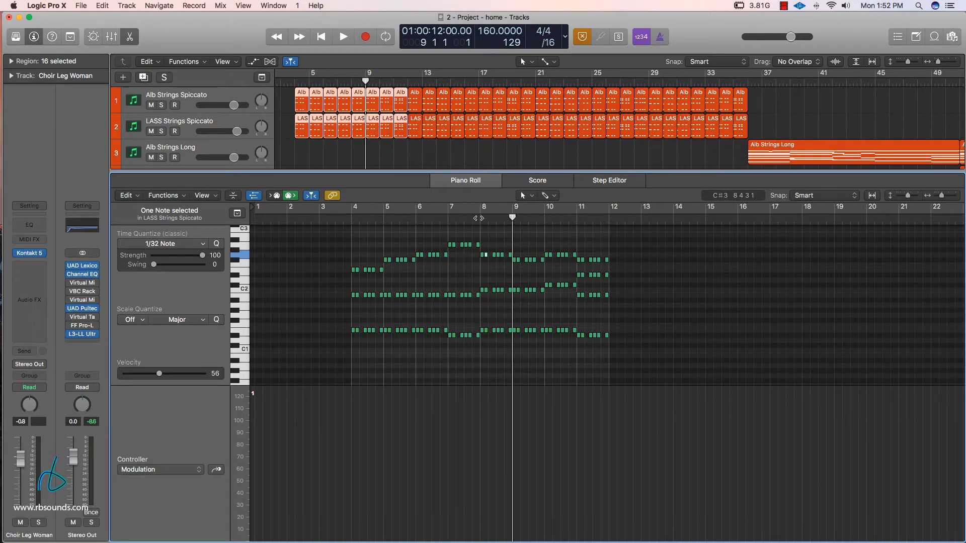
{"action": "left_click", "coordinate": [478, 218]}
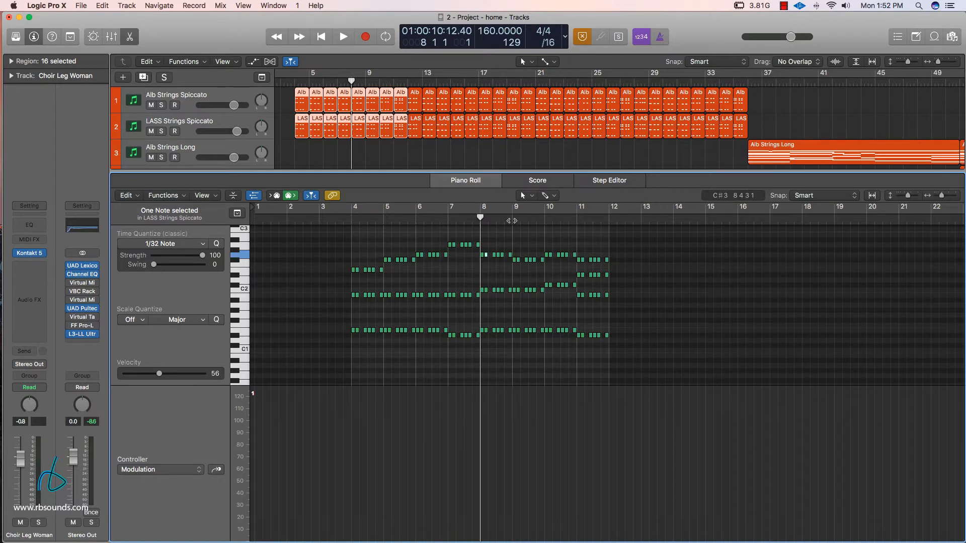
{"action": "left_click", "coordinate": [512, 218]}
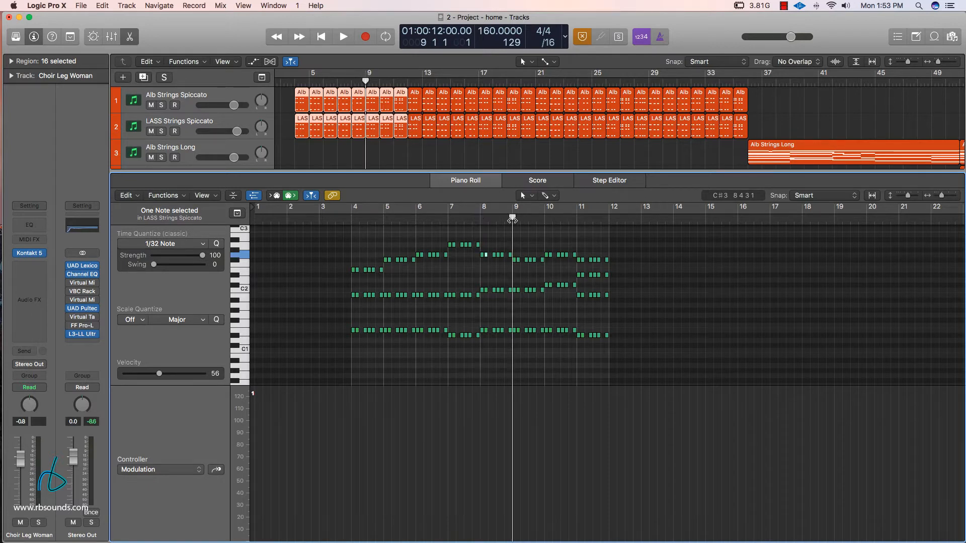
Step: Audition the lowest, middle and top notes at the start of bar 9, and play from the end of bar 8 through bar 9
{"action": "left_click", "coordinate": [519, 335]}
{"action": "left_click_drag", "start_coordinate": [520, 335], "coordinate": [519, 294]}
{"action": "left_click", "coordinate": [520, 265]}
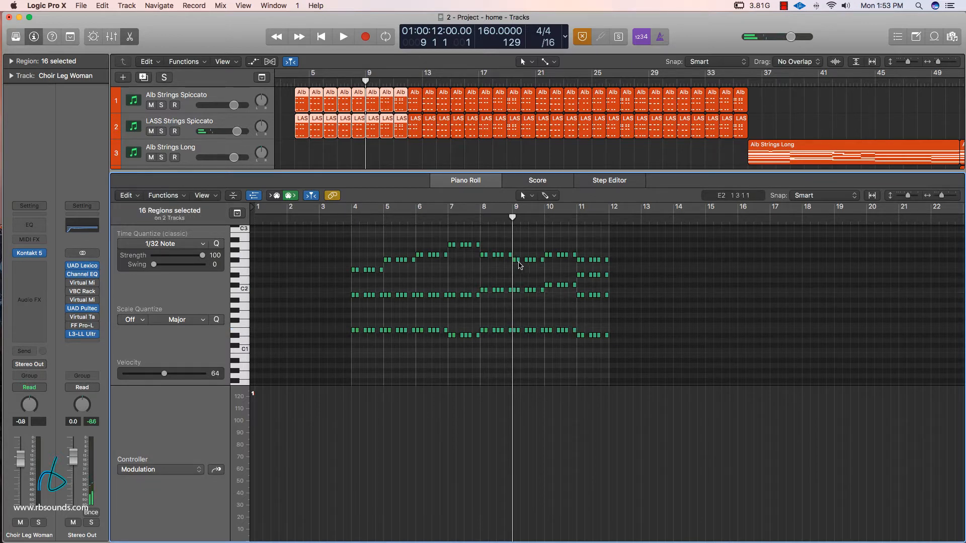
{"action": "left_click", "coordinate": [518, 261]}
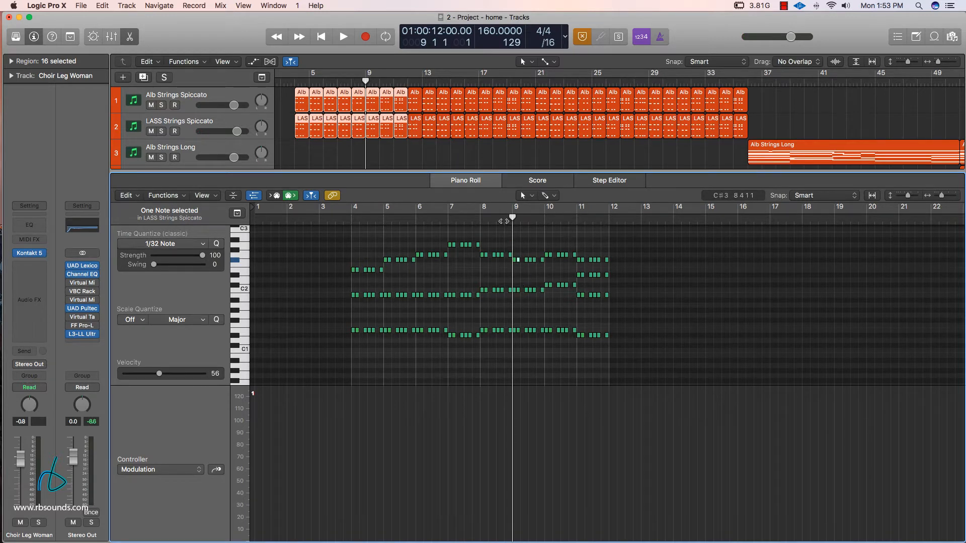
{"action": "left_click", "coordinate": [503, 220]}
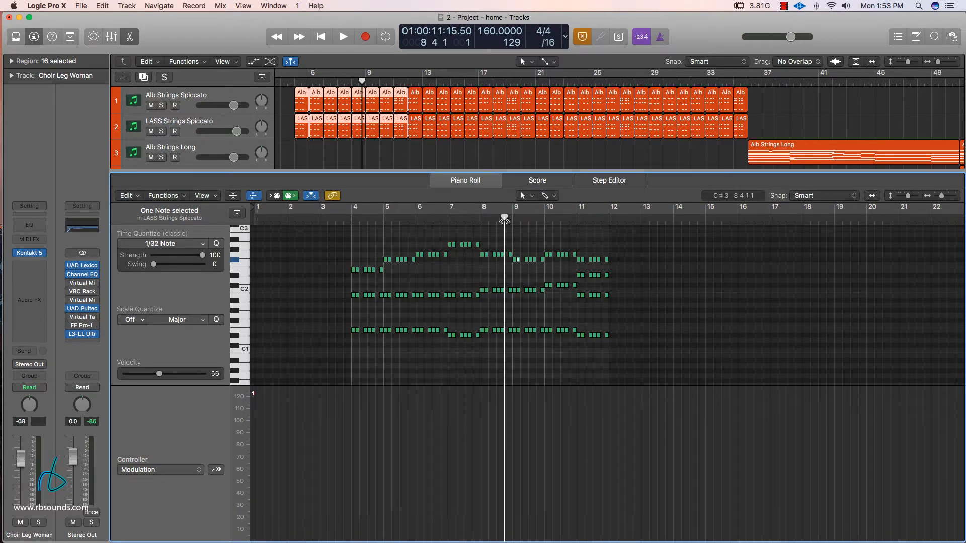
{"action": "key", "text": "space"}
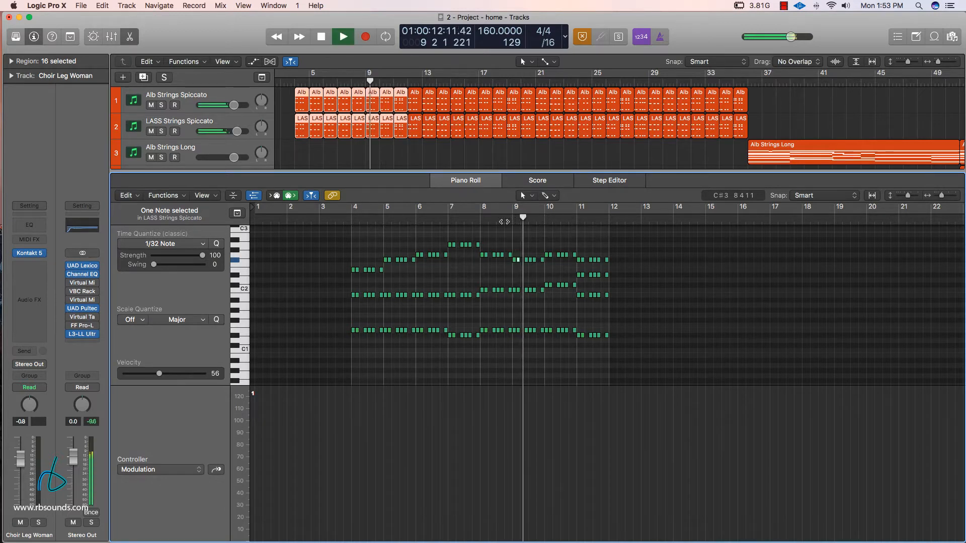
{"action": "key", "text": "space"}
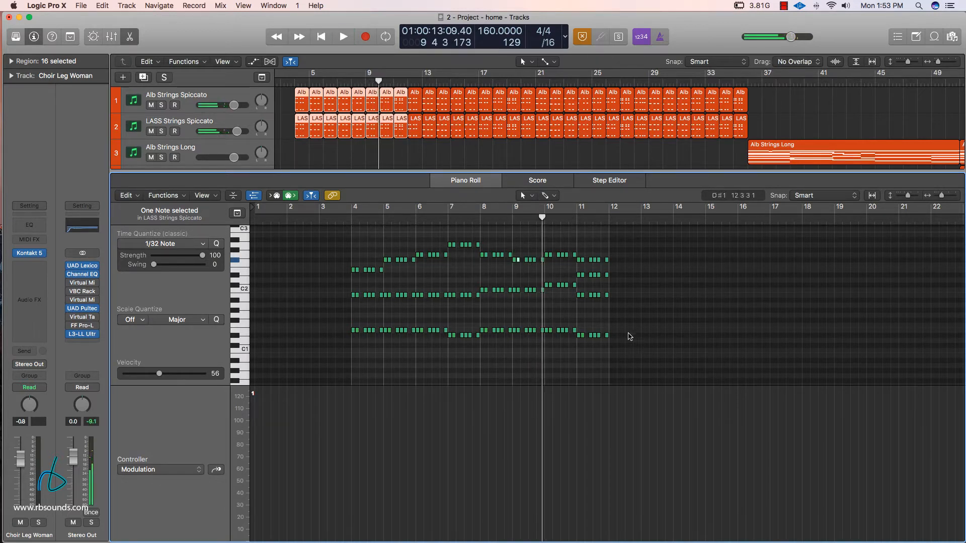
Step: Audition the lowest, middle and top notes at the start of bar 10 repeatedly, and play on into bar 11
{"action": "left_click", "coordinate": [550, 286]}
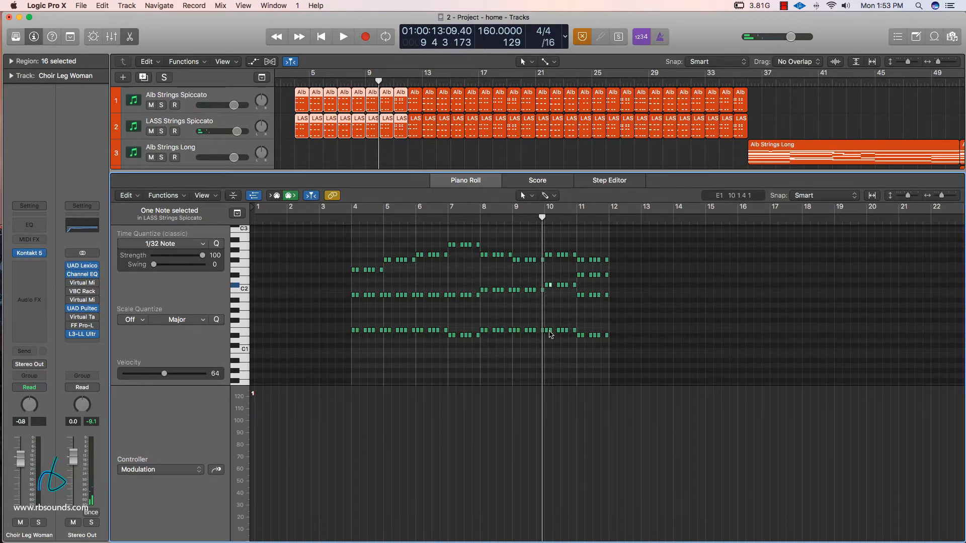
{"action": "left_click", "coordinate": [550, 332]}
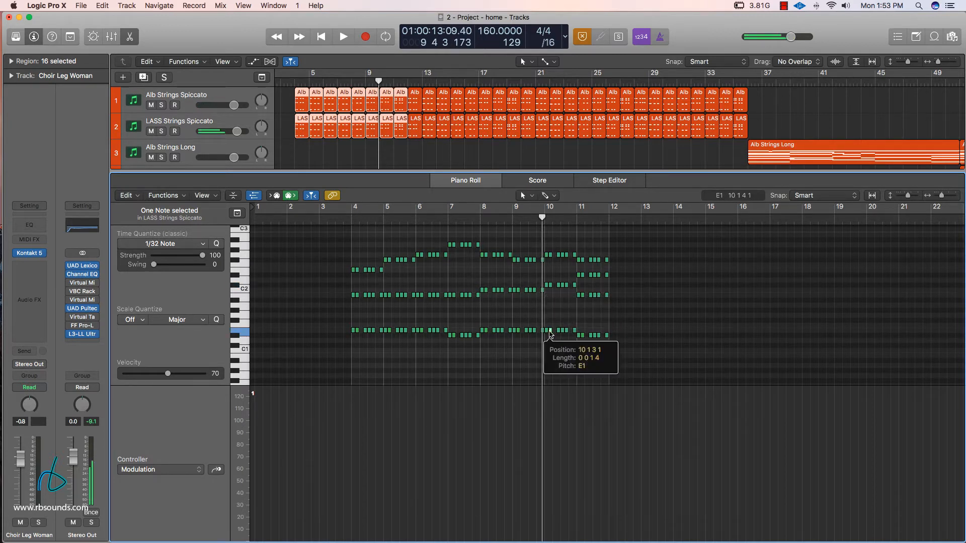
{"action": "left_click", "coordinate": [547, 256]}
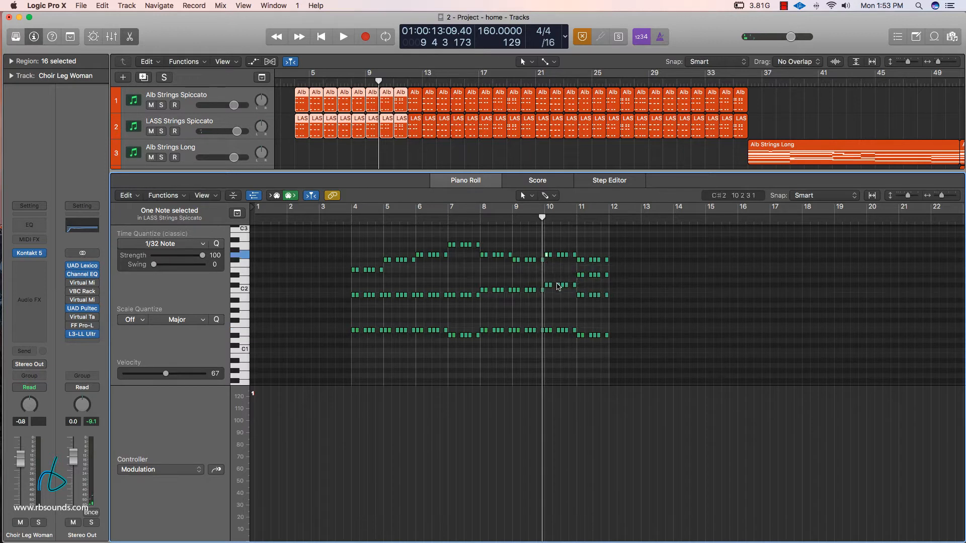
{"action": "left_click", "coordinate": [550, 332]}
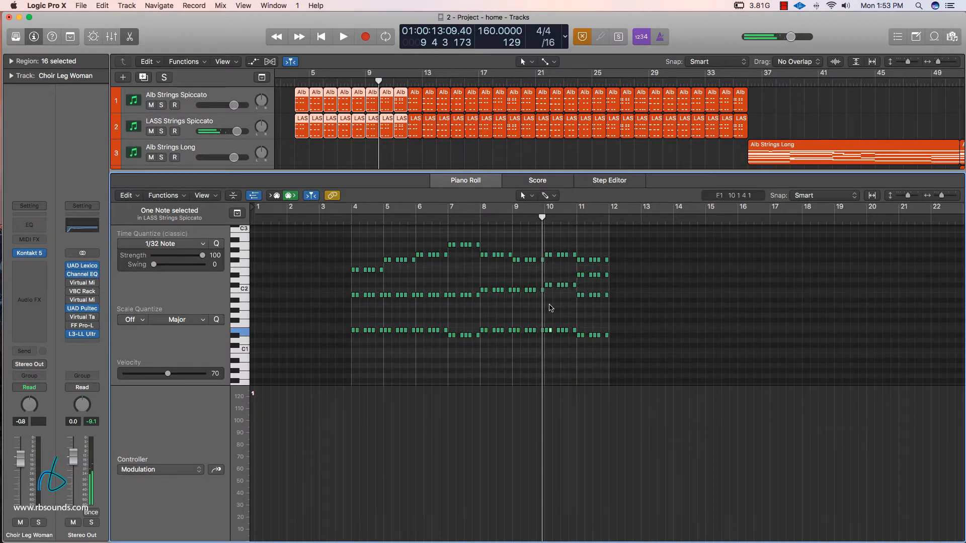
{"action": "left_click", "coordinate": [547, 286]}
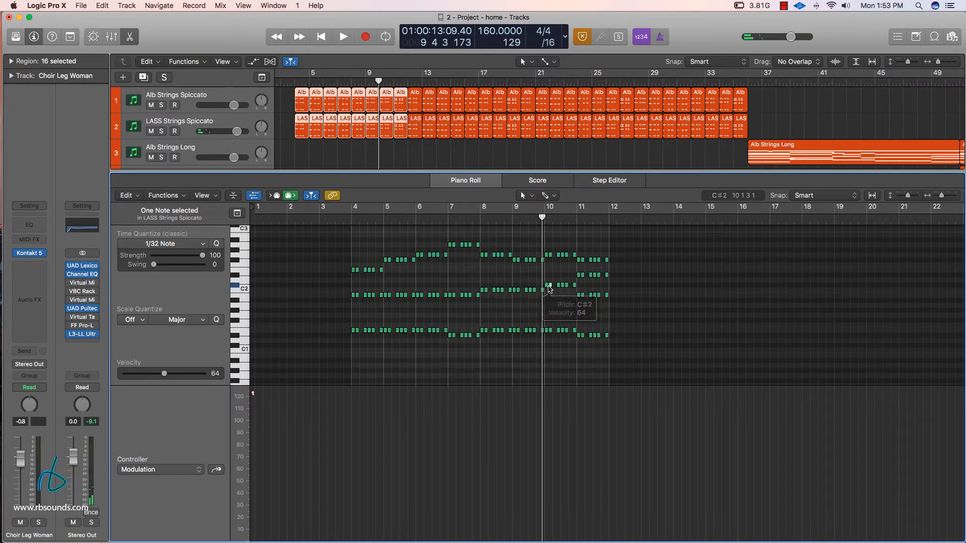
{"action": "left_click", "coordinate": [547, 255]}
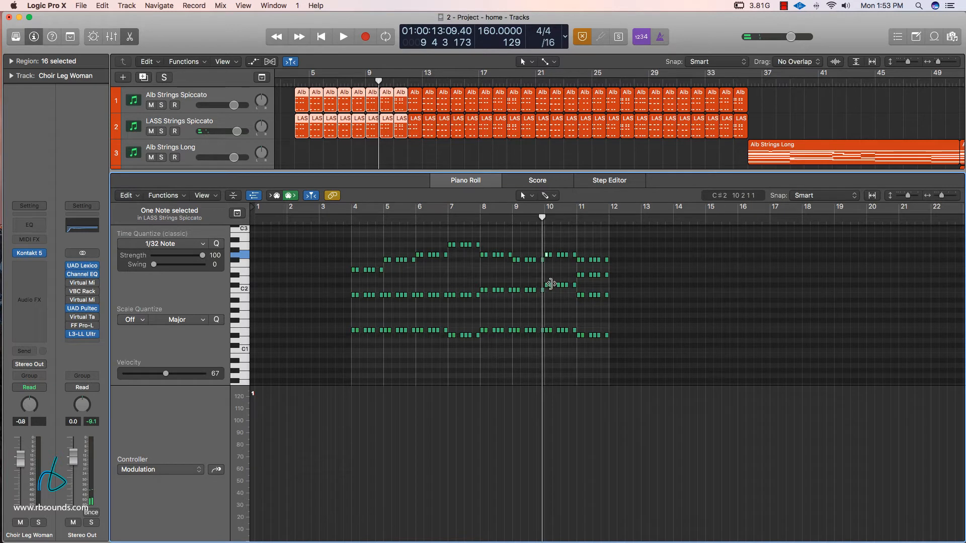
{"action": "left_click", "coordinate": [551, 286]}
{"action": "key", "text": "space"}
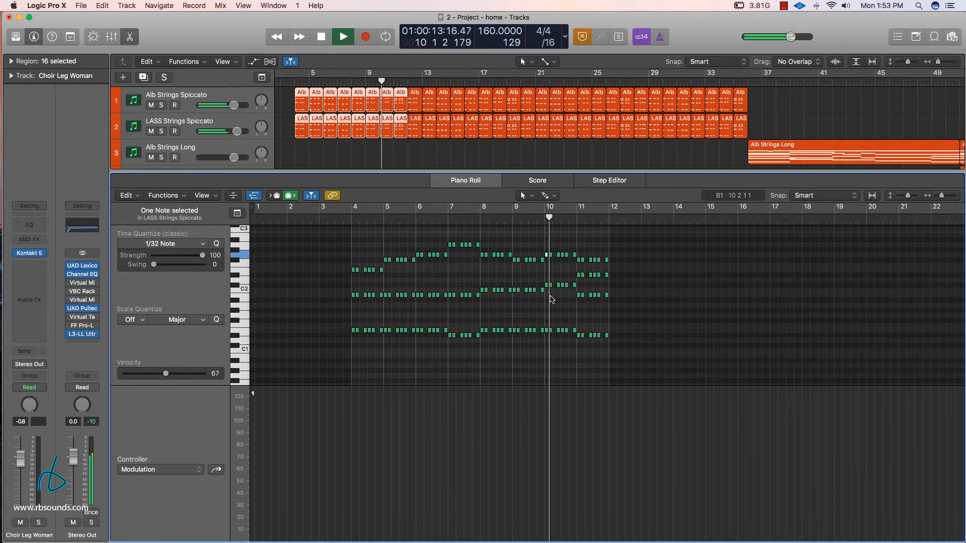
{"action": "key", "text": "space"}
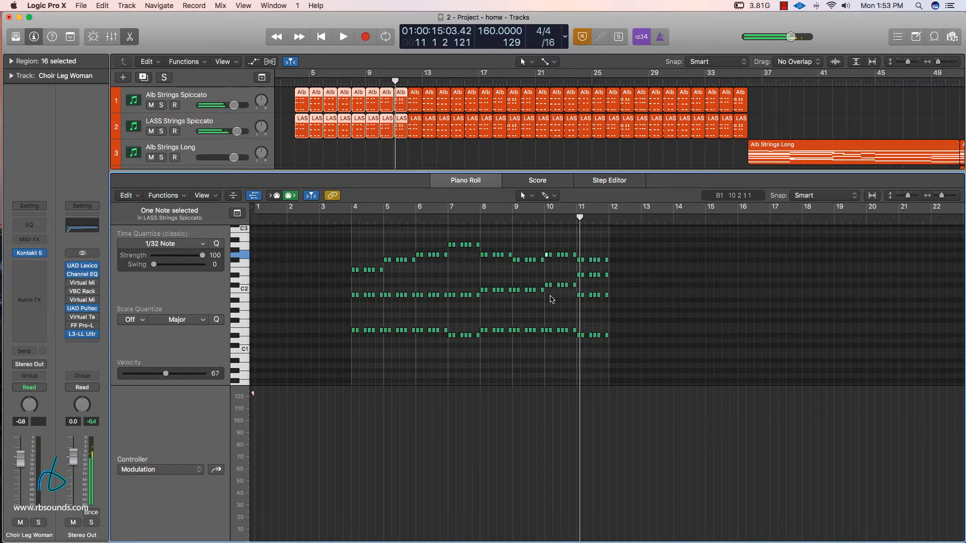
Step: Audition the four notes of the chord at the start of bar 11, from the lowest up to the top
{"action": "left_click", "coordinate": [580, 334]}
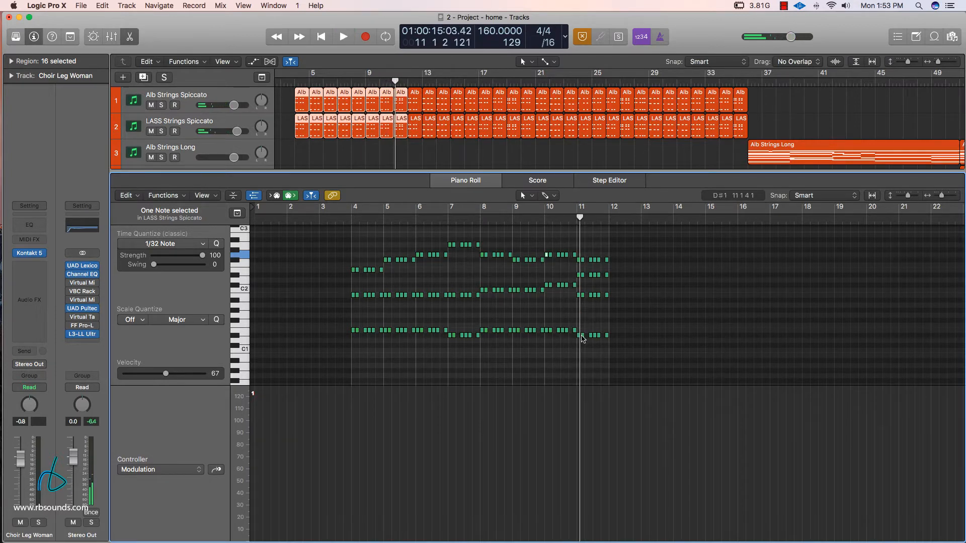
{"action": "left_click", "coordinate": [581, 295]}
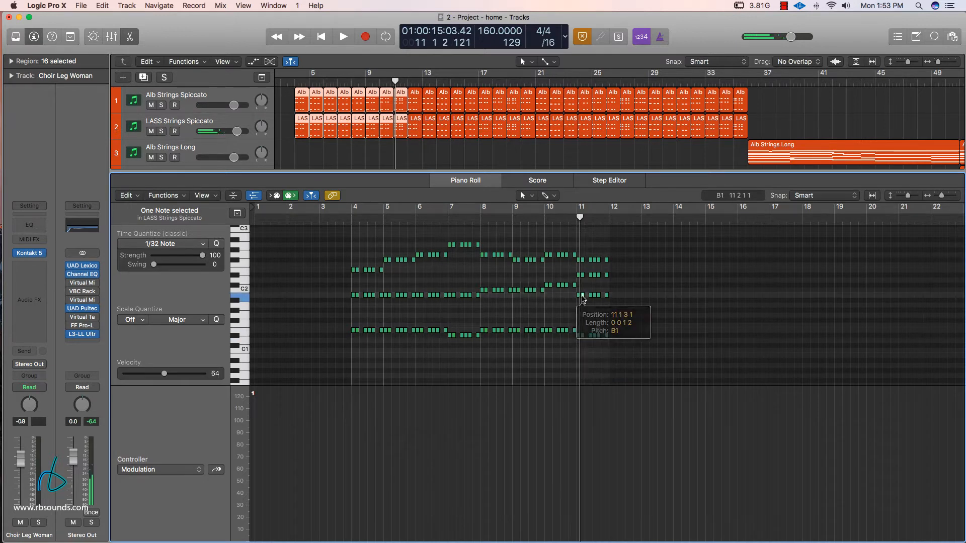
{"action": "left_click", "coordinate": [582, 275]}
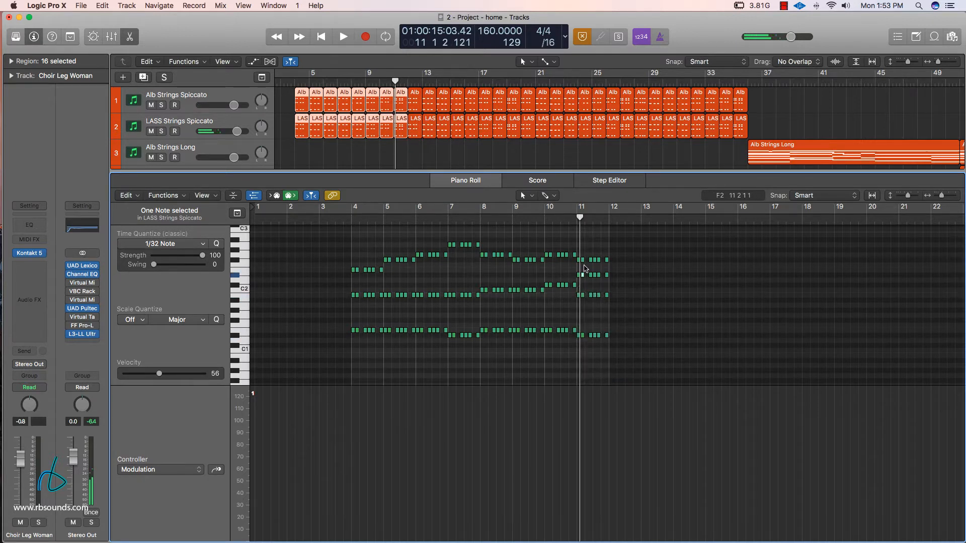
{"action": "left_click", "coordinate": [586, 266]}
{"action": "left_click", "coordinate": [582, 261]}
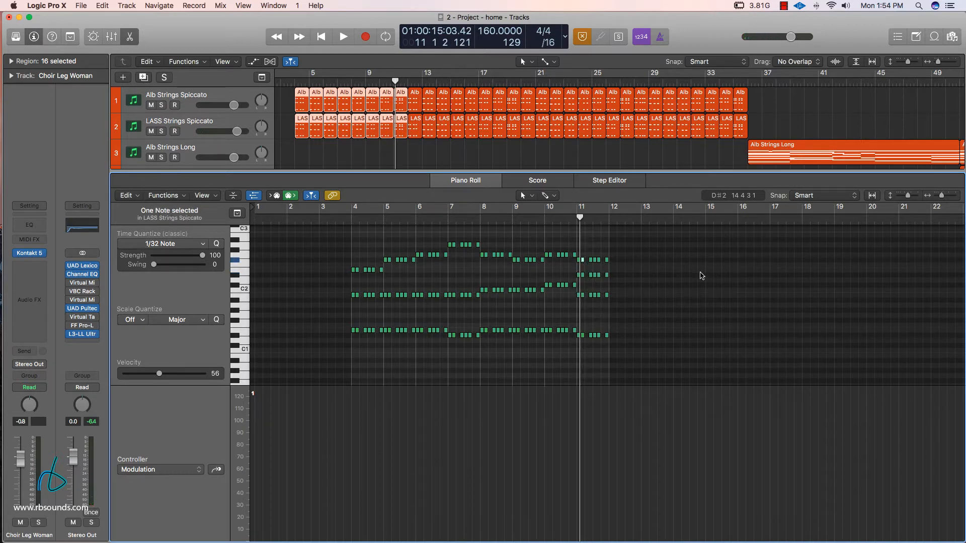
Step: Close the Piano Roll and look over the arrangement's later sections up to about bar 77, returning to the opening section
{"action": "key", "text": "p"}
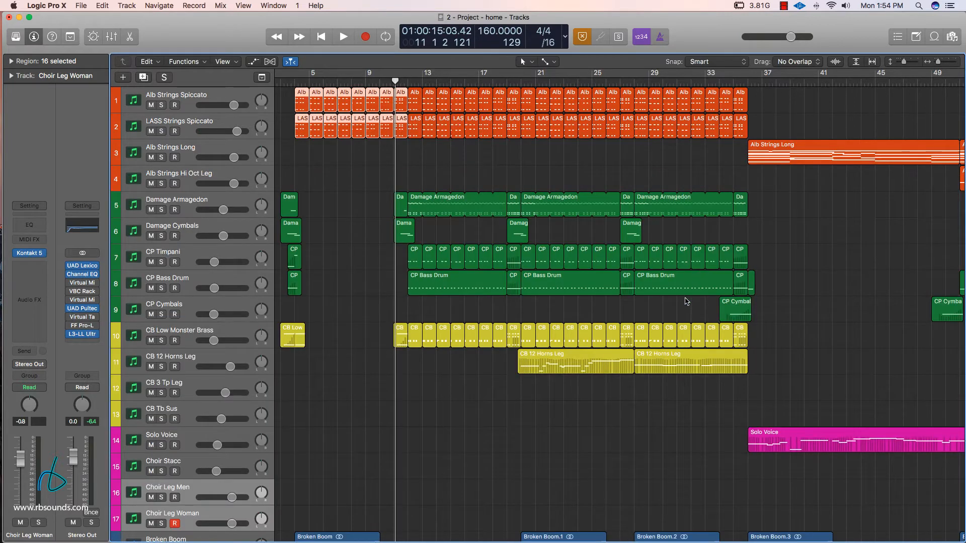
{"action": "scroll", "coordinate": [679, 311], "scroll_direction": "right", "scroll_amount": 10}
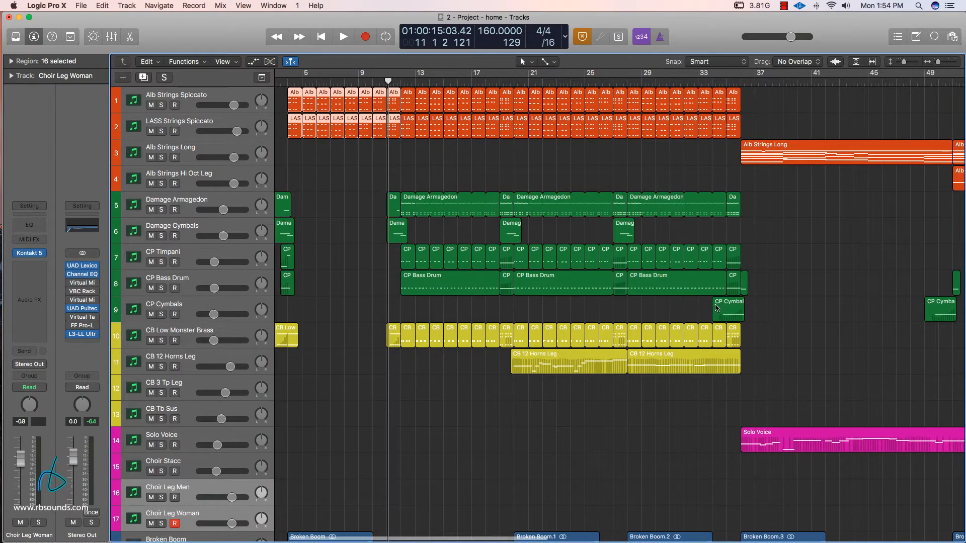
{"action": "scroll", "coordinate": [718, 307], "scroll_direction": "right", "scroll_amount": 11}
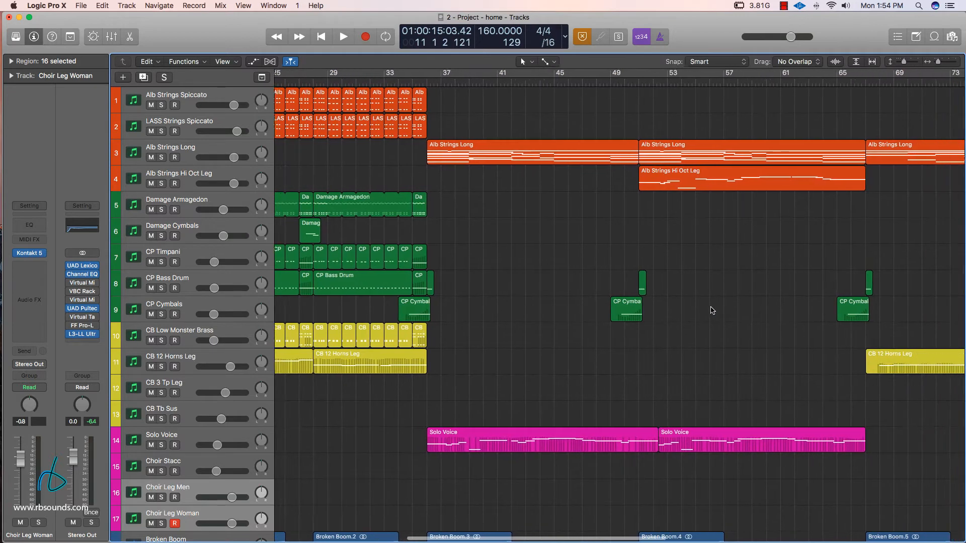
{"action": "scroll", "coordinate": [814, 197], "scroll_direction": "left", "scroll_amount": 3}
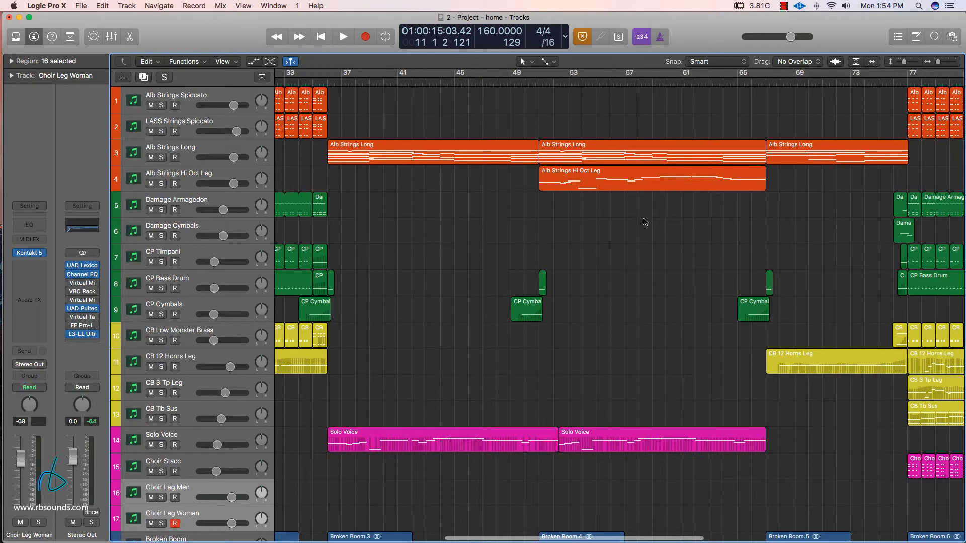
{"action": "scroll", "coordinate": [644, 222], "scroll_direction": "left", "scroll_amount": 15}
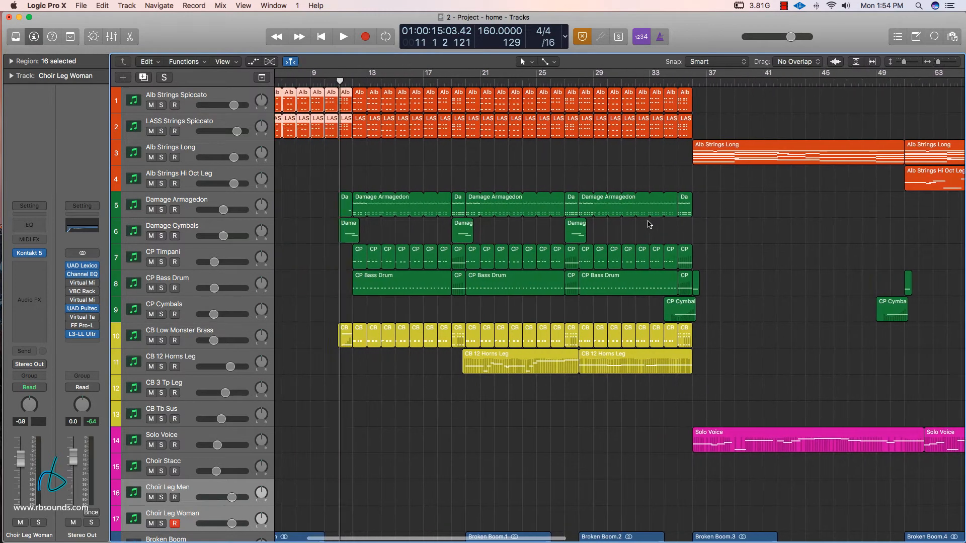
{"action": "scroll", "coordinate": [649, 225], "scroll_direction": "left", "scroll_amount": 2}
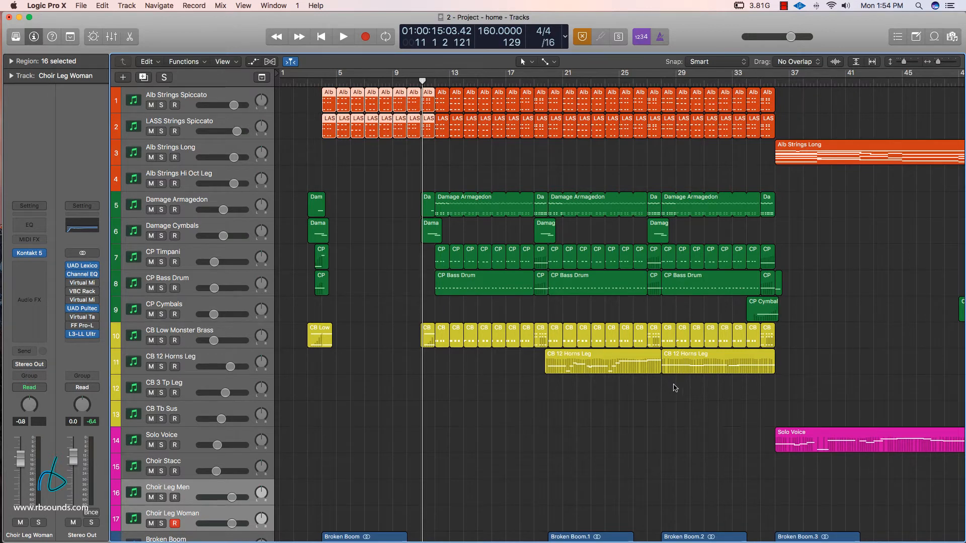
Step: Open both CB 12 Horns Leg regions in the Piano Roll and place the playhead just before they begin, in bar 19
{"action": "left_click_drag", "start_coordinate": [639, 389], "coordinate": [689, 365]}
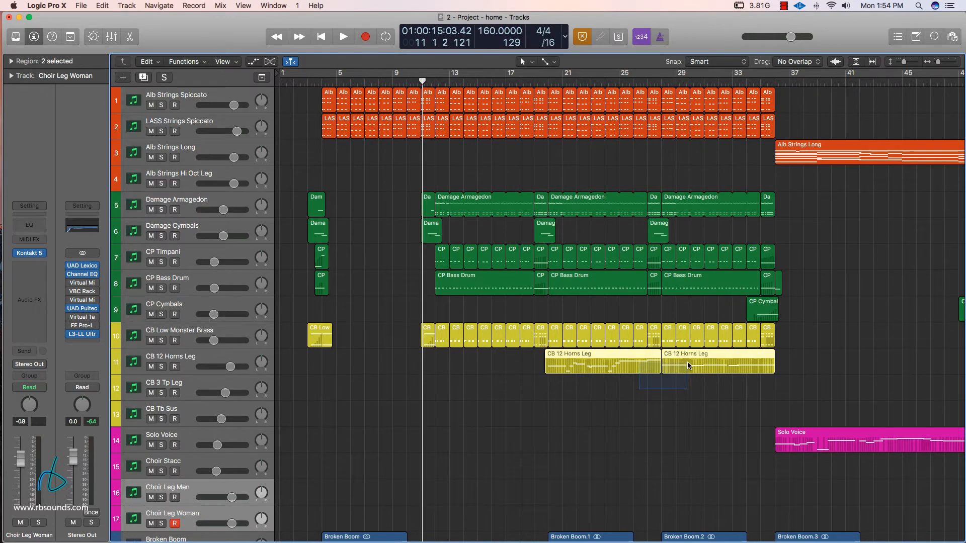
{"action": "double_click", "coordinate": [648, 357]}
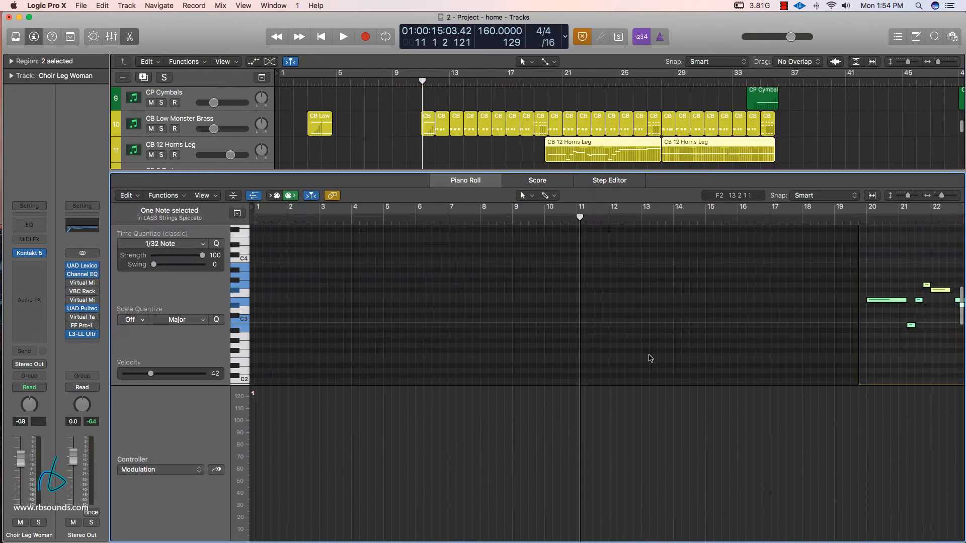
{"action": "scroll", "coordinate": [658, 358], "scroll_direction": "left", "scroll_amount": 8}
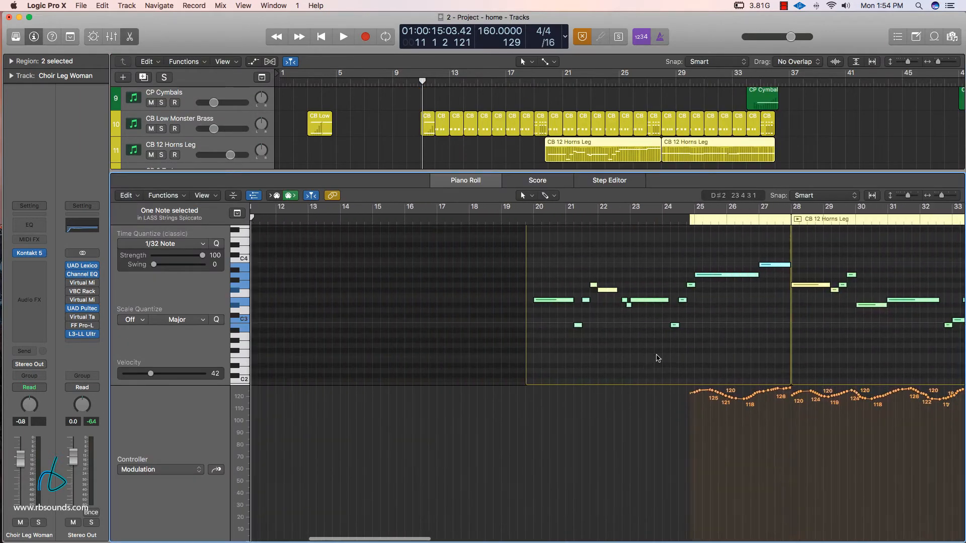
{"action": "scroll", "coordinate": [658, 358], "scroll_direction": "right", "scroll_amount": 4}
{"action": "left_click", "coordinate": [619, 360]}
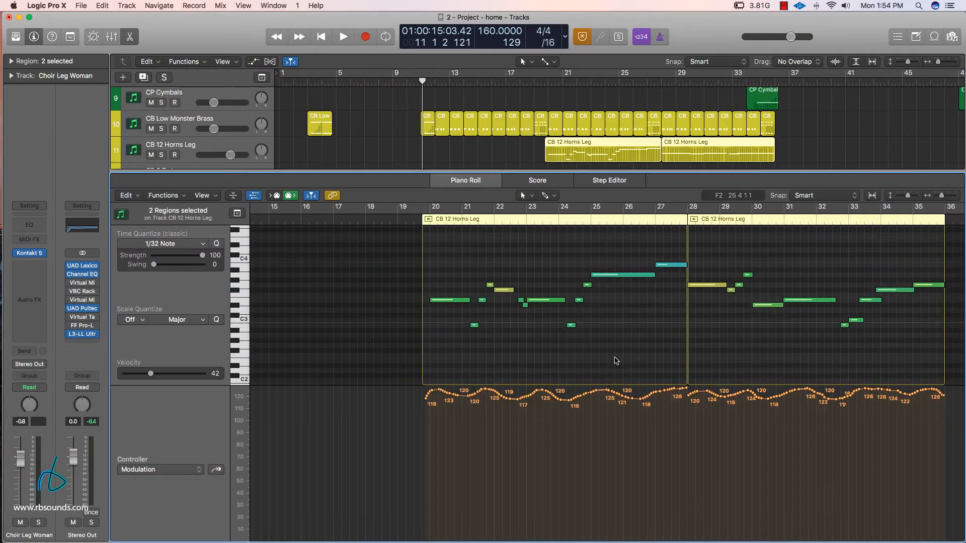
{"action": "left_click", "coordinate": [416, 220]}
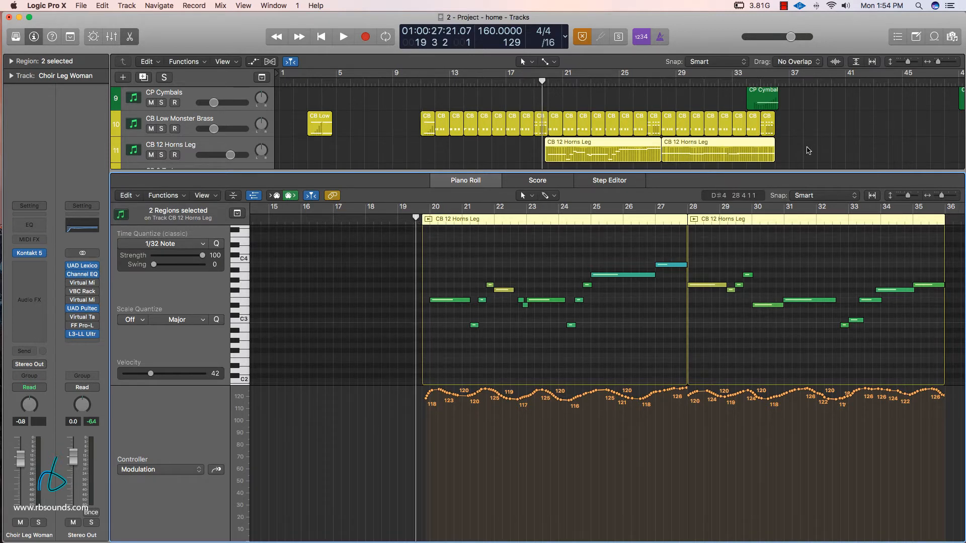
Step: Close the Piano Roll and select both spiccato tracks' regions from bar 19 through bar 35 together with both CB 12 Horns Leg regions
{"action": "scroll", "coordinate": [807, 156], "scroll_direction": "up", "scroll_amount": 8}
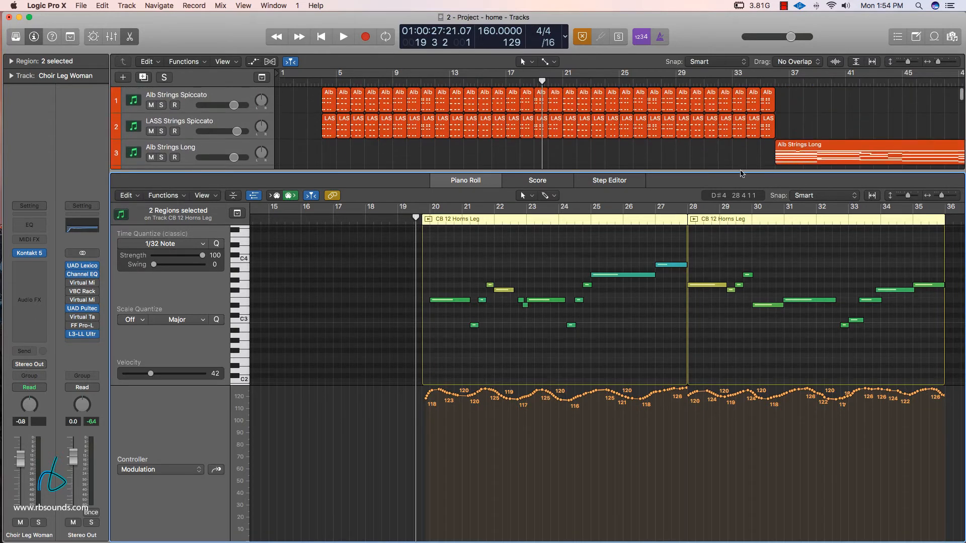
{"action": "key", "text": "e"}
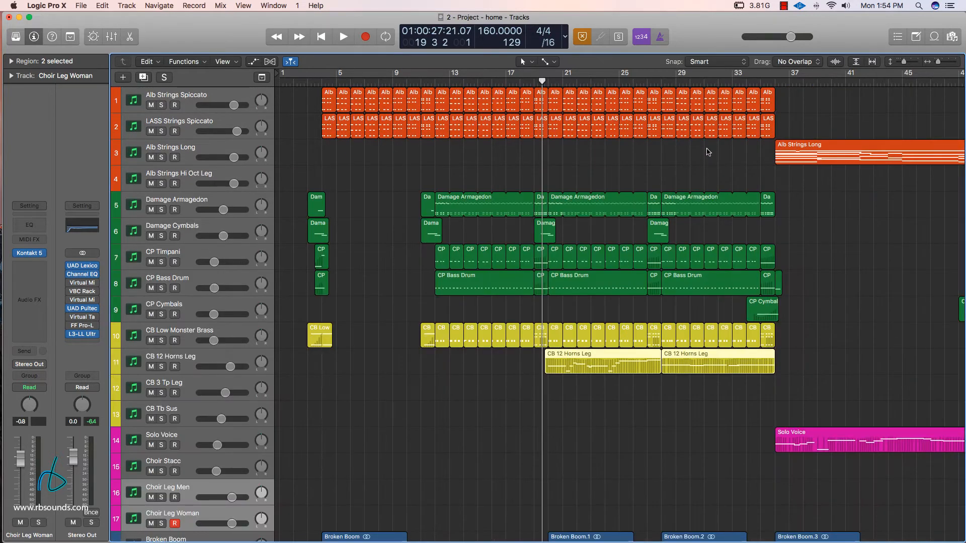
{"action": "left_click_drag", "start_coordinate": [792, 125], "coordinate": [543, 107]}
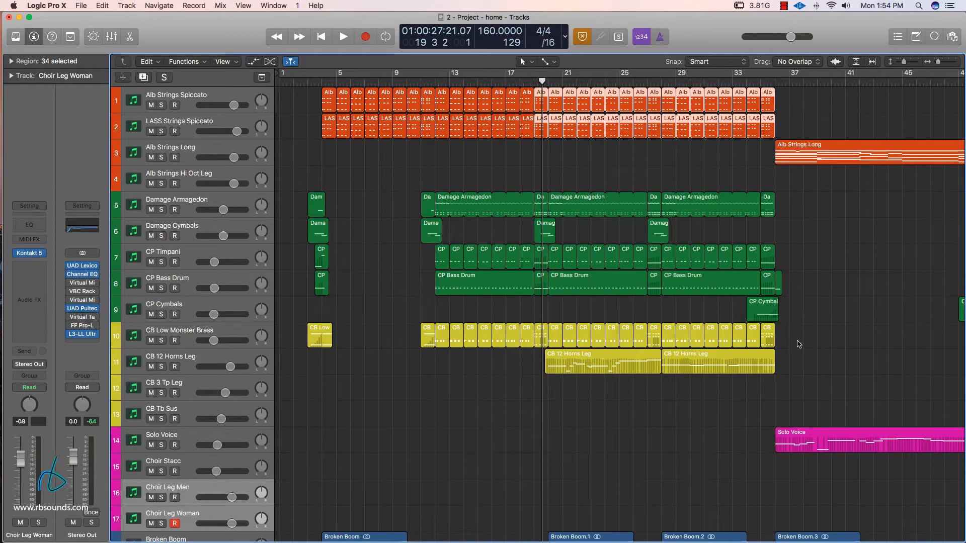
{"action": "left_click_drag", "start_coordinate": [794, 361], "coordinate": [543, 369]}
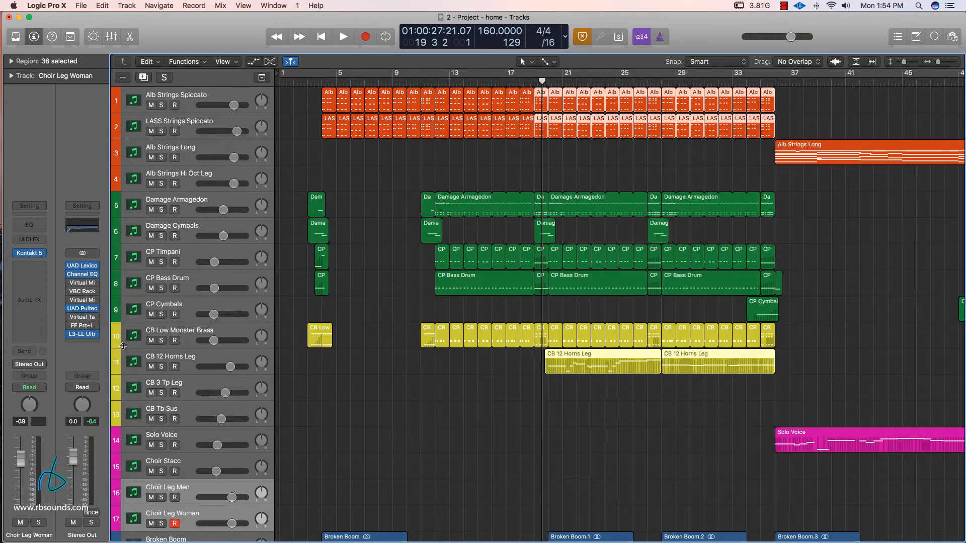
Step: Solo the CB 12 Horns Leg and Alb Strings Spiccato tracks, and play the selected regions from bar 19 in the Piano Roll
{"action": "left_click", "coordinate": [160, 367]}
{"action": "left_click", "coordinate": [162, 106]}
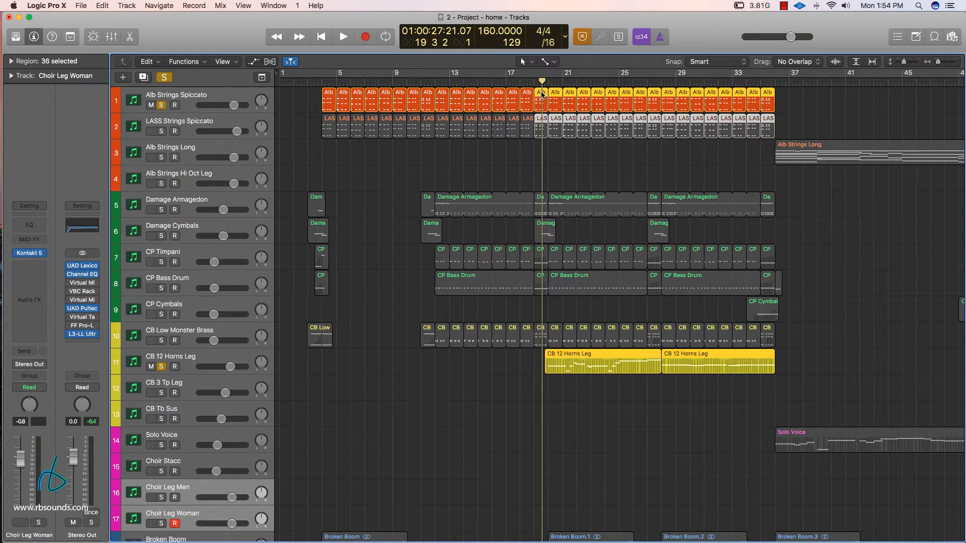
{"action": "double_click", "coordinate": [582, 355]}
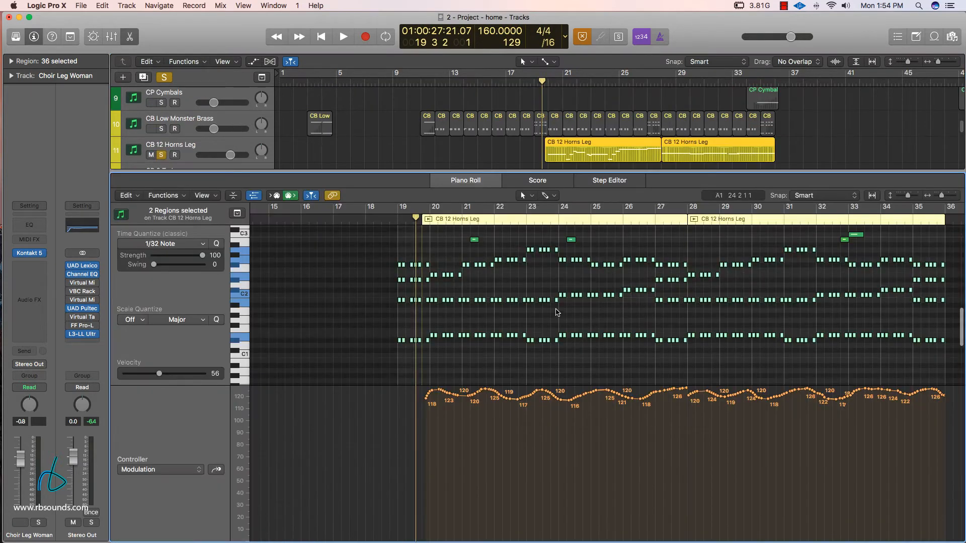
{"action": "left_click", "coordinate": [395, 224]}
{"action": "key", "text": "space"}
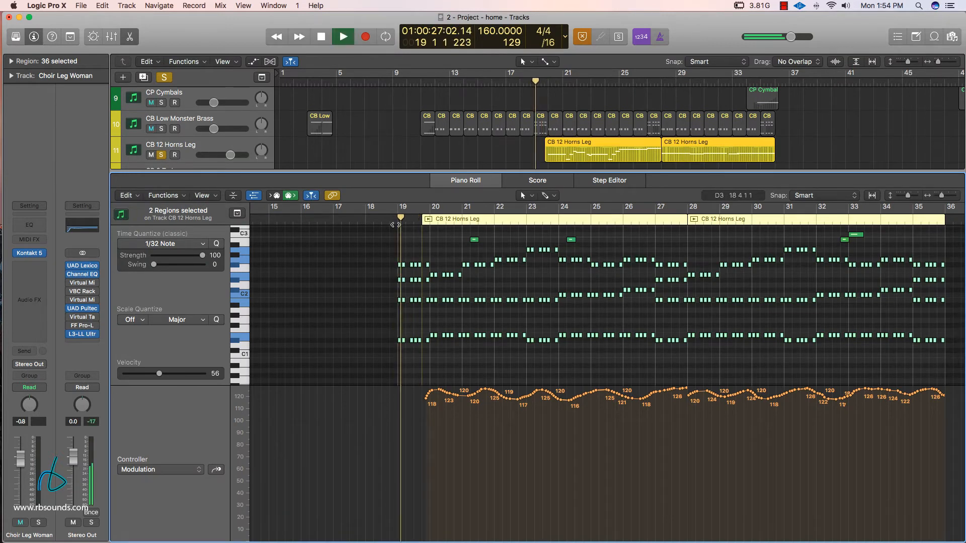
Step: Follow the CB 12 Horns Leg melody against the spiccato chords in the Piano Roll during playback through bar 35
{"action": "scroll", "coordinate": [428, 272], "scroll_direction": "up", "scroll_amount": 3}
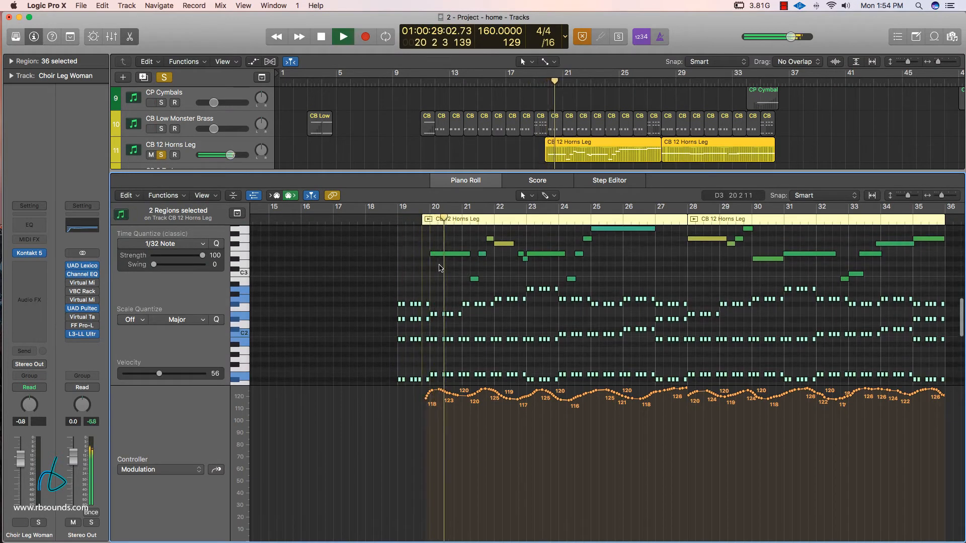
{"action": "scroll", "coordinate": [440, 269], "scroll_direction": "up", "scroll_amount": 1}
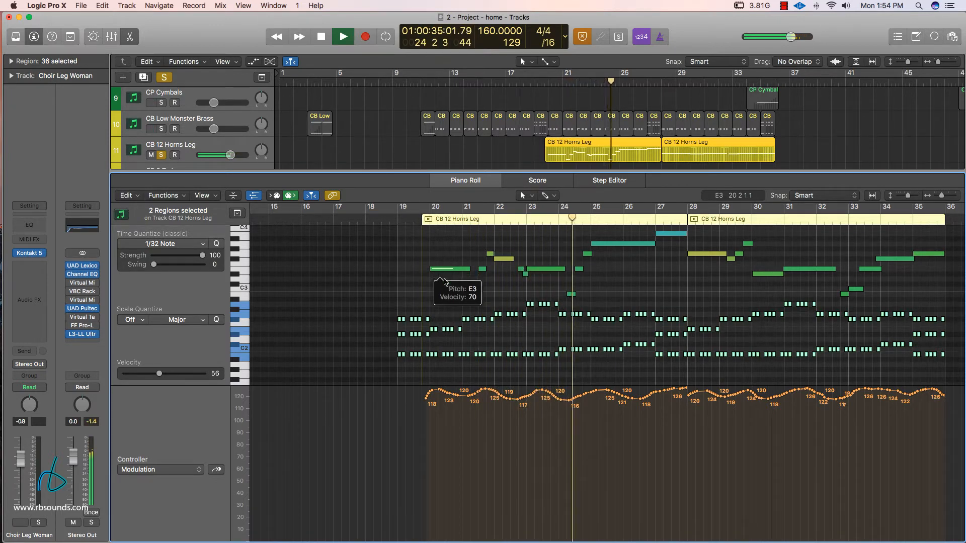
{"action": "scroll", "coordinate": [582, 294], "scroll_direction": "right", "scroll_amount": 3}
{"action": "scroll", "coordinate": [582, 294], "scroll_direction": "right", "scroll_amount": 3}
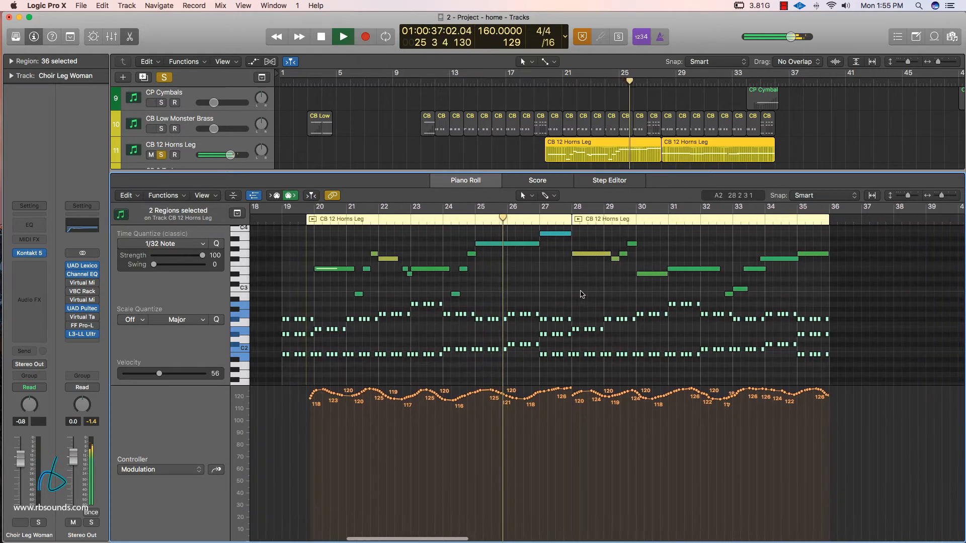
{"action": "scroll", "coordinate": [581, 293], "scroll_direction": "up", "scroll_amount": 2}
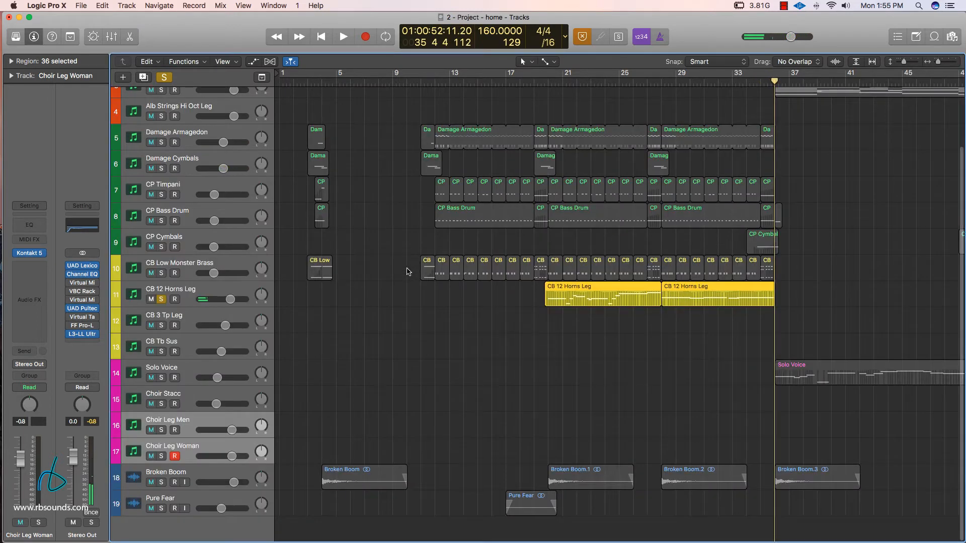
Step: Turn off all soloing, bring the section from bar 36 onward into view and deselect all regions
{"action": "scroll", "coordinate": [635, 274], "scroll_direction": "right", "scroll_amount": 10}
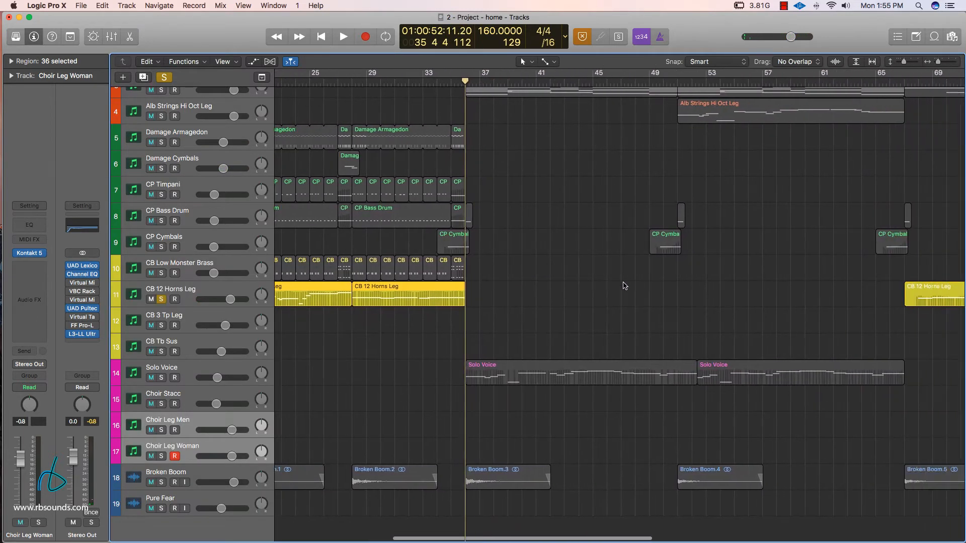
{"action": "left_click", "coordinate": [164, 77]}
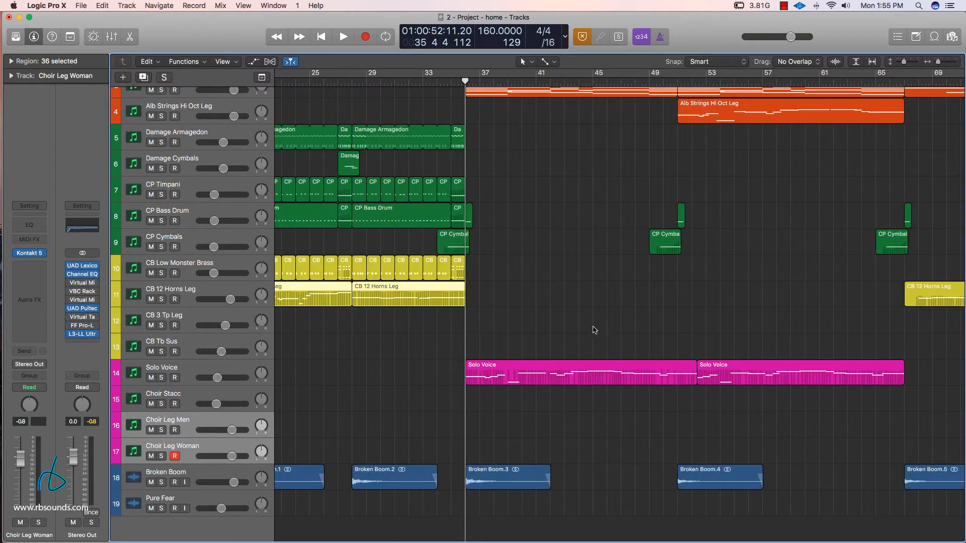
{"action": "scroll", "coordinate": [584, 327], "scroll_direction": "up", "scroll_amount": 2}
{"action": "scroll", "coordinate": [583, 326], "scroll_direction": "right", "scroll_amount": 5}
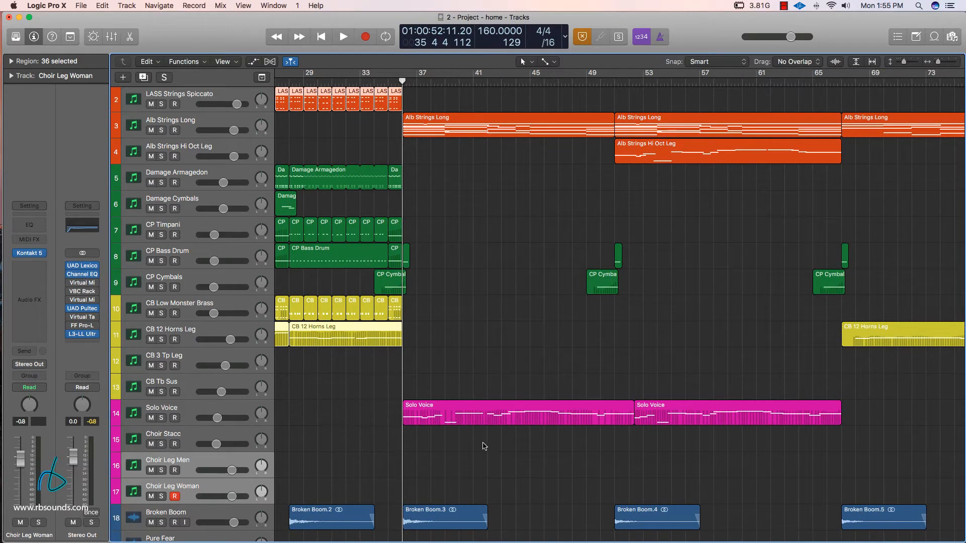
{"action": "left_click", "coordinate": [453, 457]}
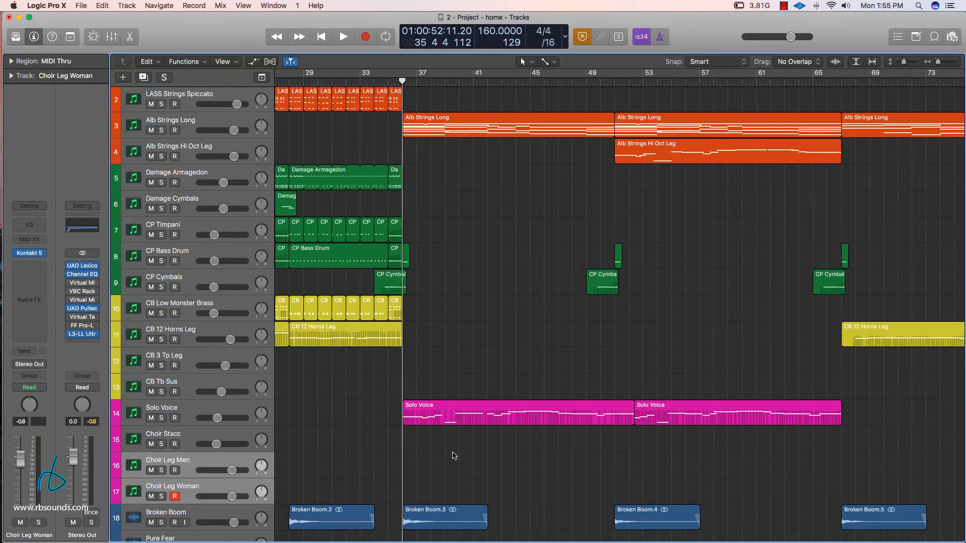
Step: Open the first Alb Strings Long region in the Piano Roll and audition the bass note at bar 36 and the chord notes at bar 39
{"action": "double_click", "coordinate": [503, 122]}
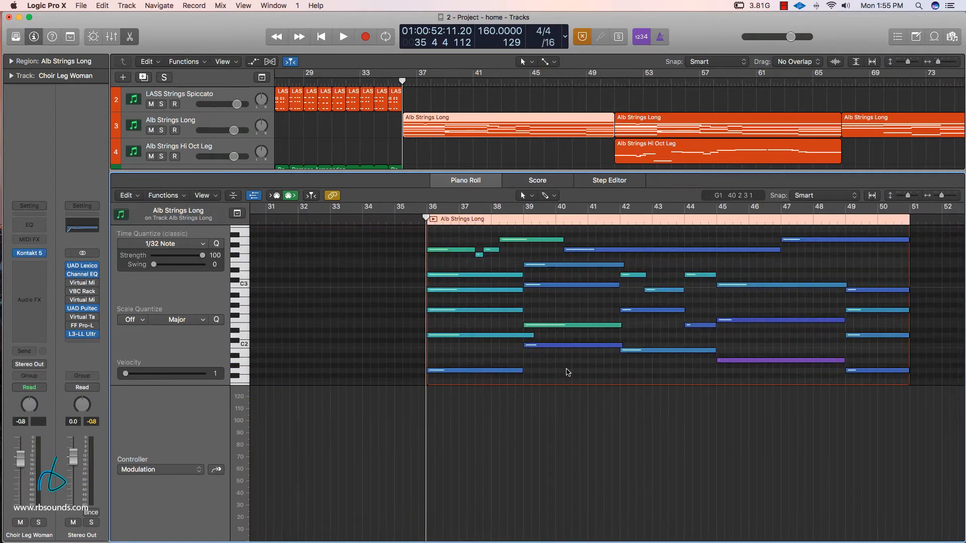
{"action": "left_click", "coordinate": [473, 371]}
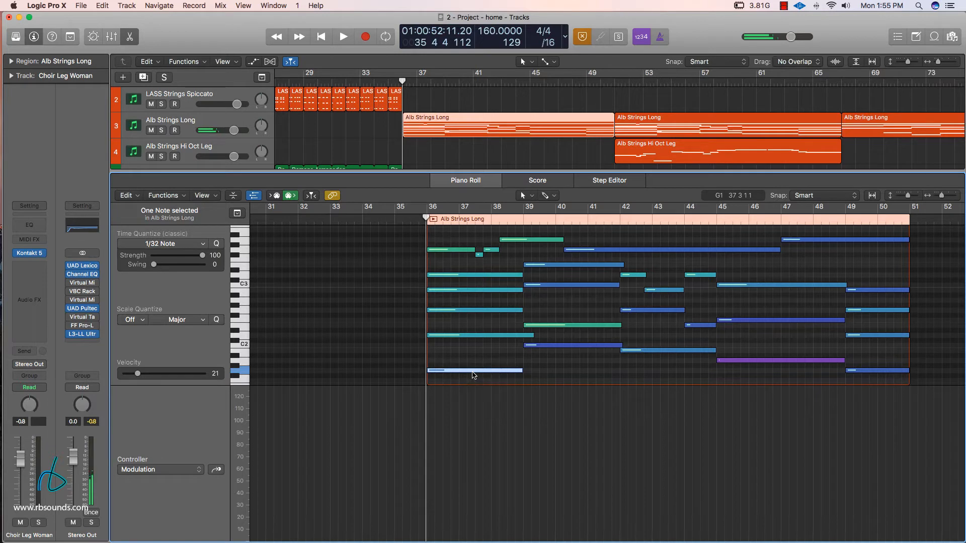
{"action": "left_click", "coordinate": [547, 346]}
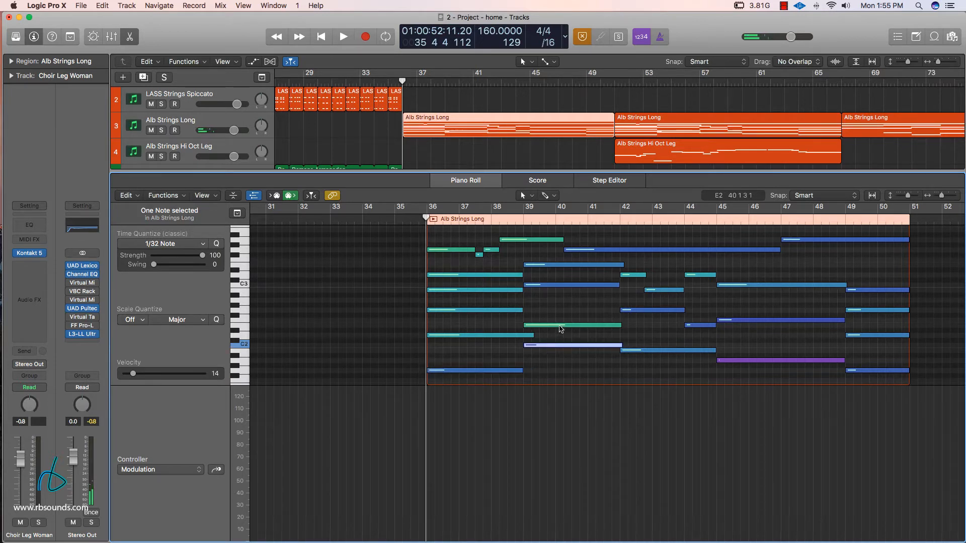
{"action": "left_click", "coordinate": [559, 326]}
{"action": "left_click", "coordinate": [568, 290]}
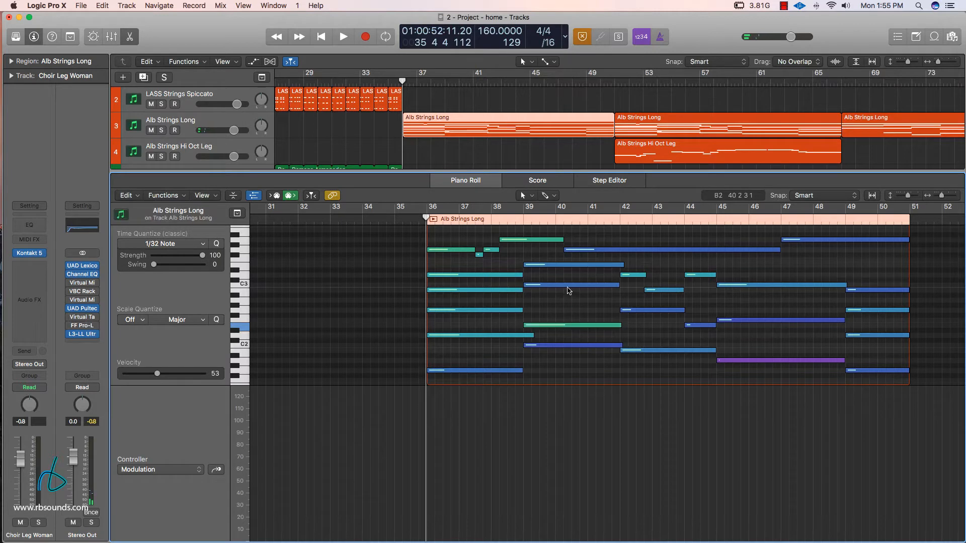
{"action": "left_click", "coordinate": [569, 285]}
{"action": "left_click", "coordinate": [572, 265]}
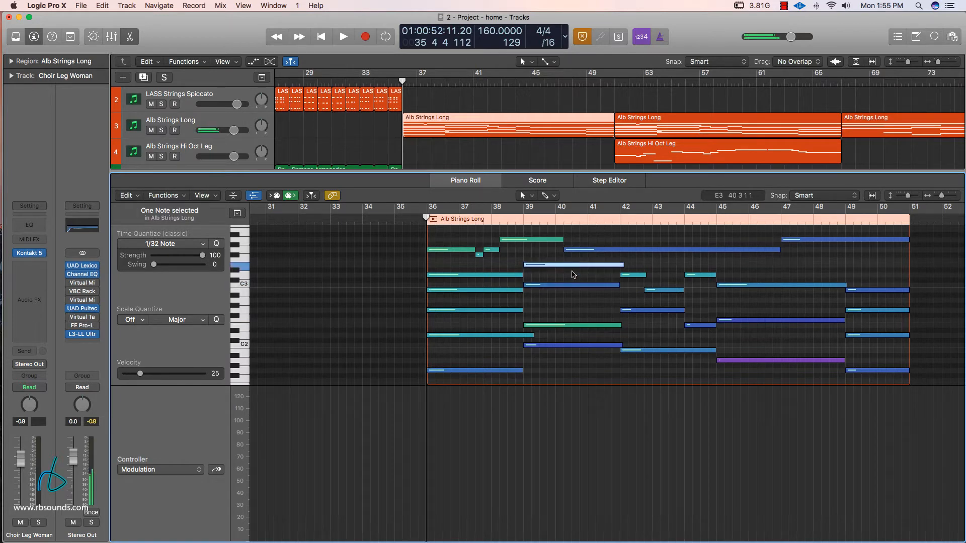
{"action": "left_click", "coordinate": [659, 381]}
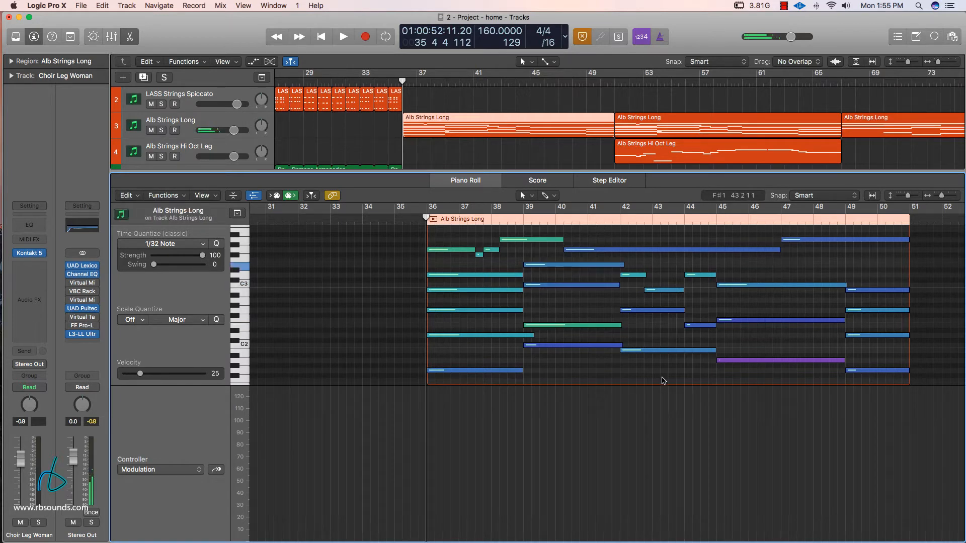
Step: Audition the Alb Strings Long chord notes at bars 42 and 45 one by one, starting from each bass note
{"action": "left_click", "coordinate": [668, 350]}
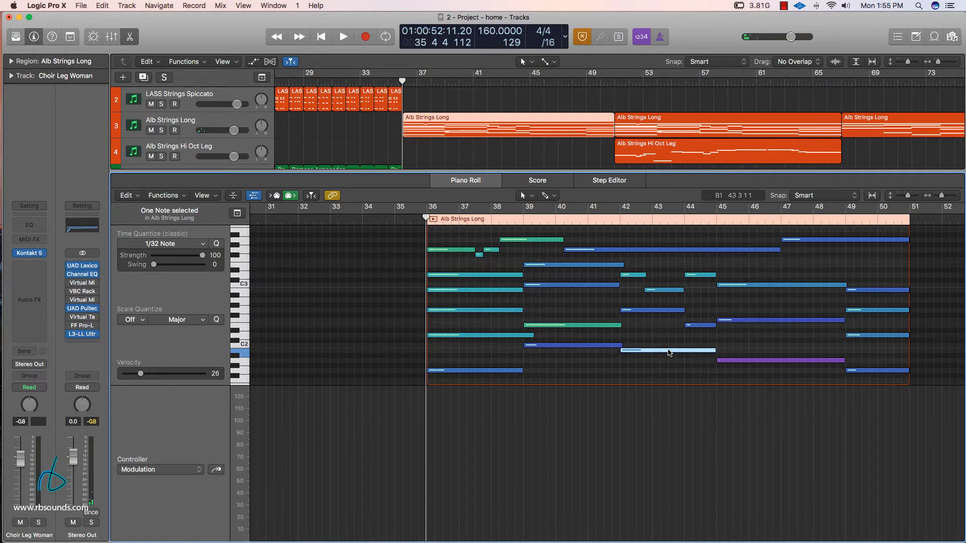
{"action": "left_click", "coordinate": [661, 310]}
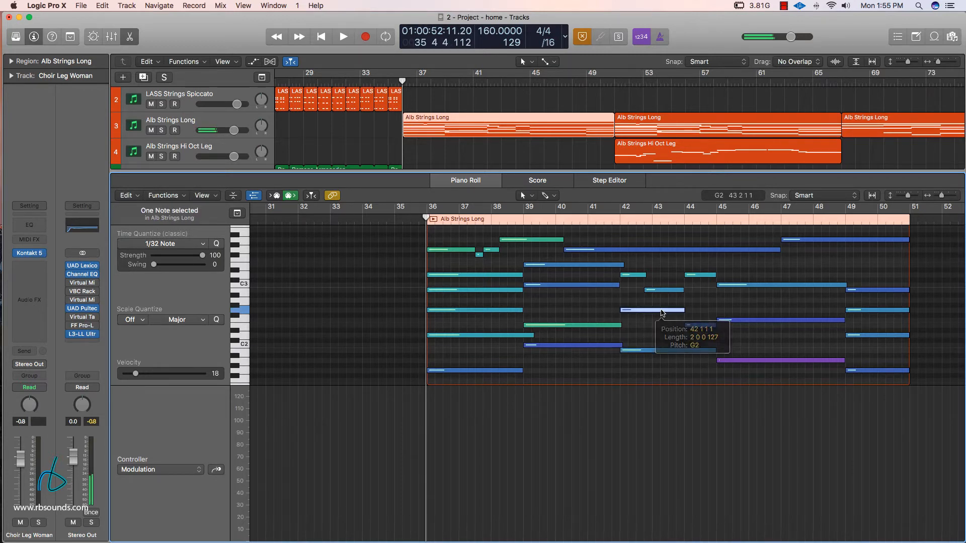
{"action": "left_click", "coordinate": [664, 291]}
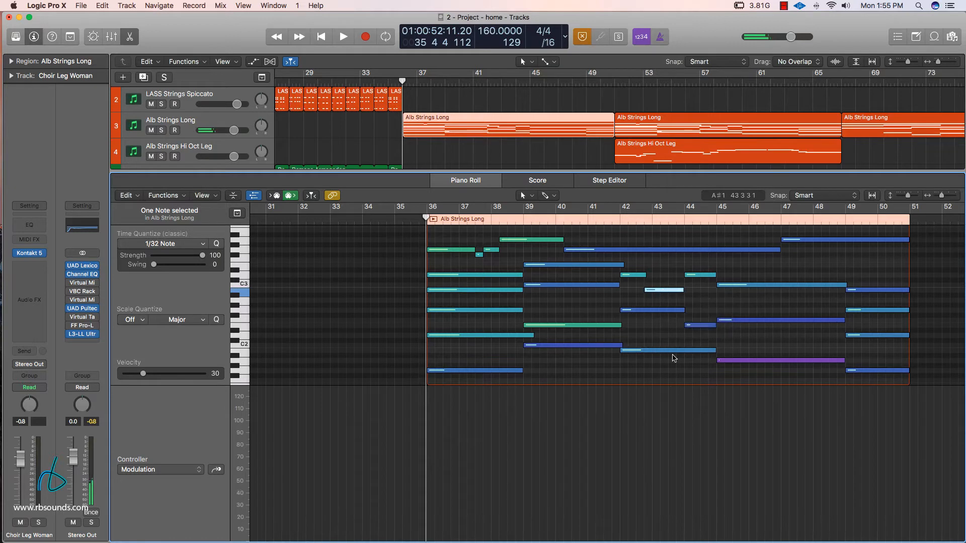
{"action": "left_click", "coordinate": [779, 361]}
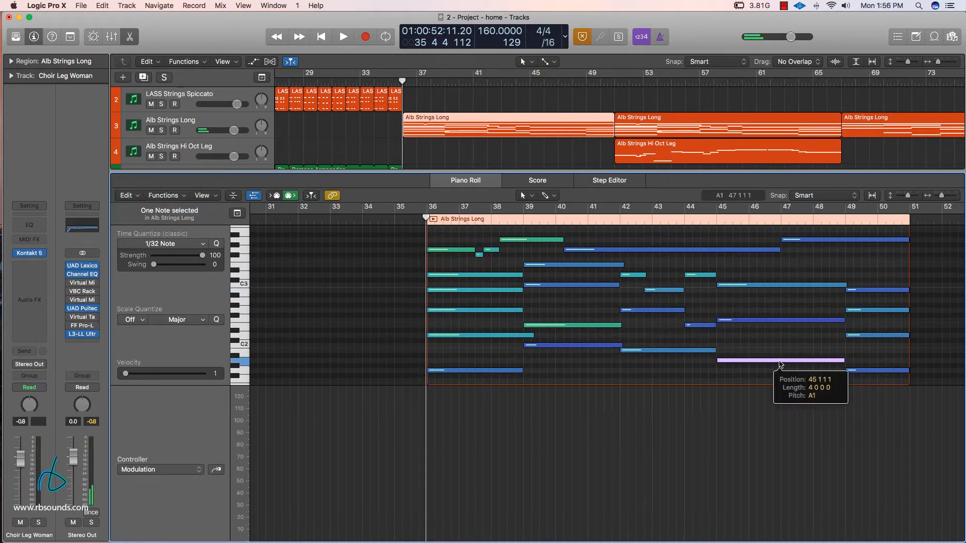
{"action": "left_click", "coordinate": [777, 320]}
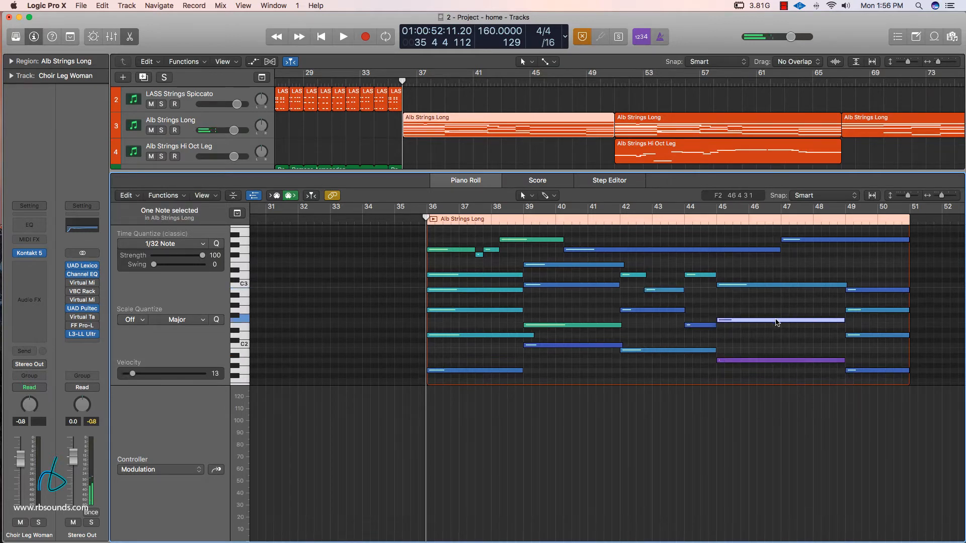
{"action": "left_click", "coordinate": [772, 285]}
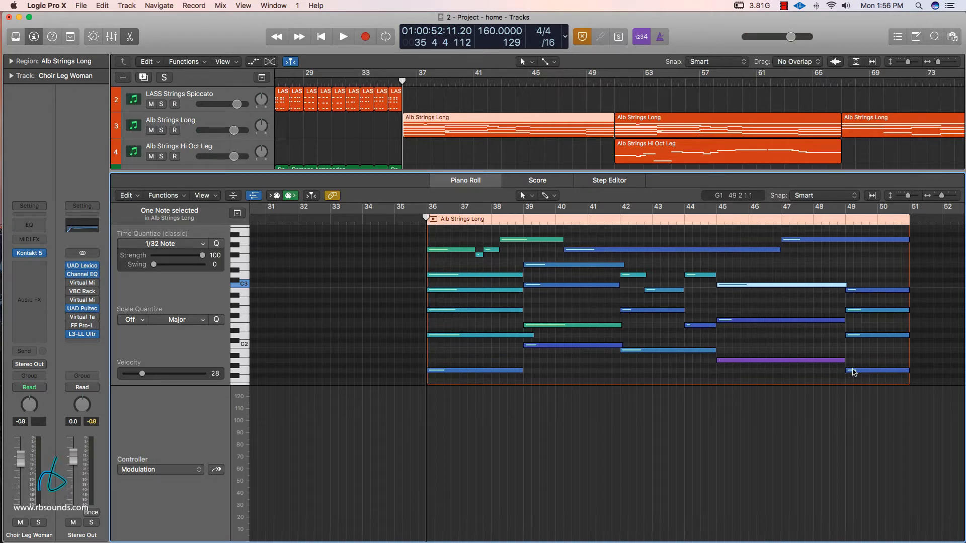
Step: Audition the notes of the Alb Strings Long chord at bar 49, from the low G1 upward
{"action": "left_click", "coordinate": [878, 372]}
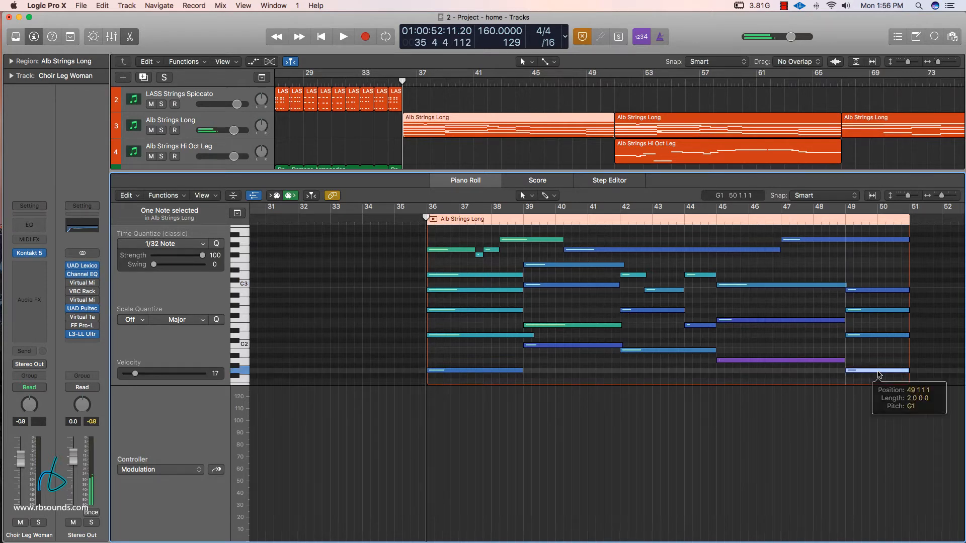
{"action": "left_click", "coordinate": [877, 372]}
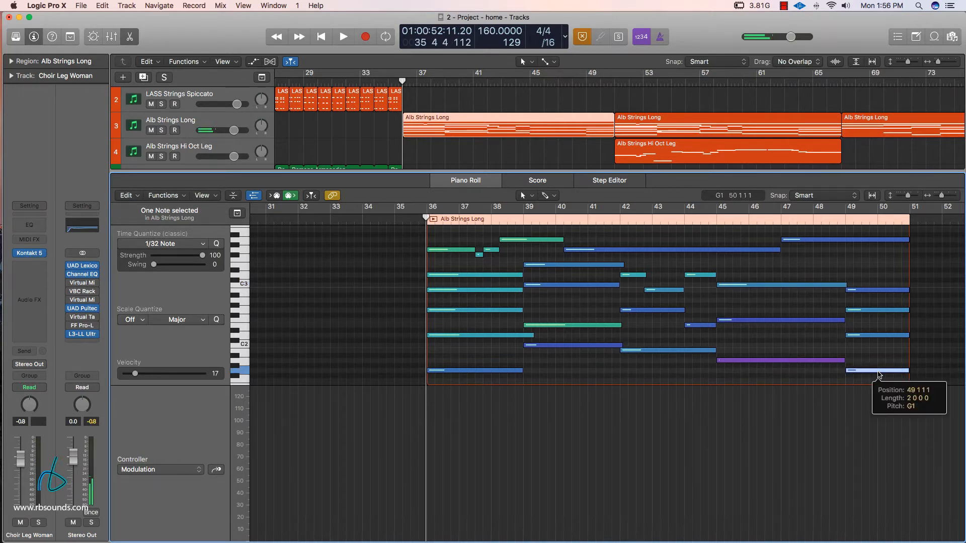
{"action": "left_click", "coordinate": [878, 335]}
{"action": "left_click", "coordinate": [877, 306]}
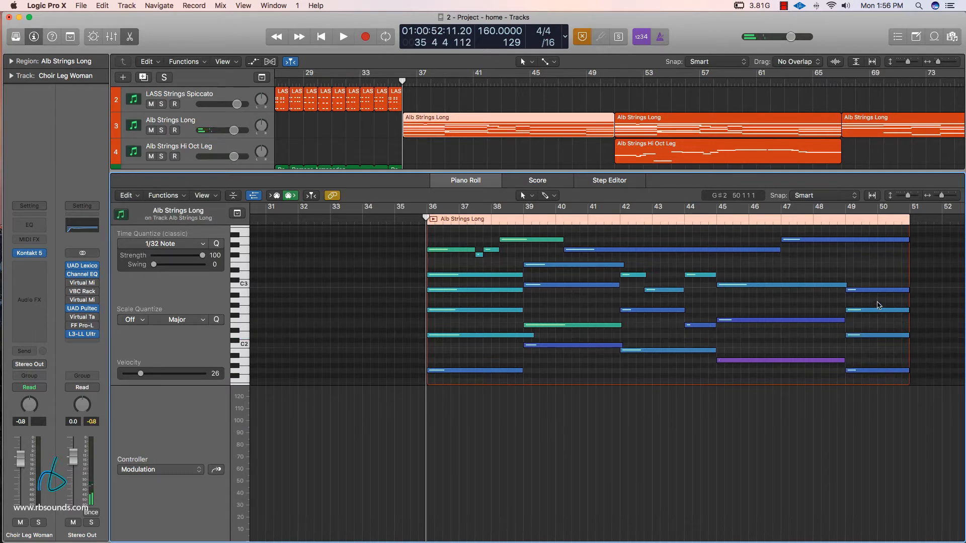
{"action": "left_click", "coordinate": [879, 291]}
{"action": "left_click", "coordinate": [871, 243]}
Step: Solo the Alb Strings Long track and play its first region from just before bar 36 through bar 50
{"action": "left_click", "coordinate": [161, 131]}
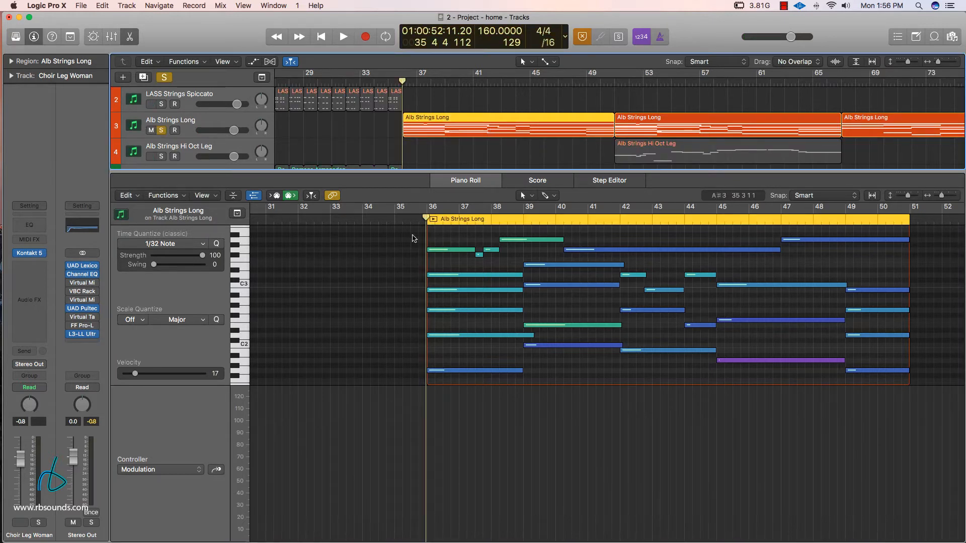
{"action": "left_click", "coordinate": [408, 224]}
{"action": "key", "text": "space"}
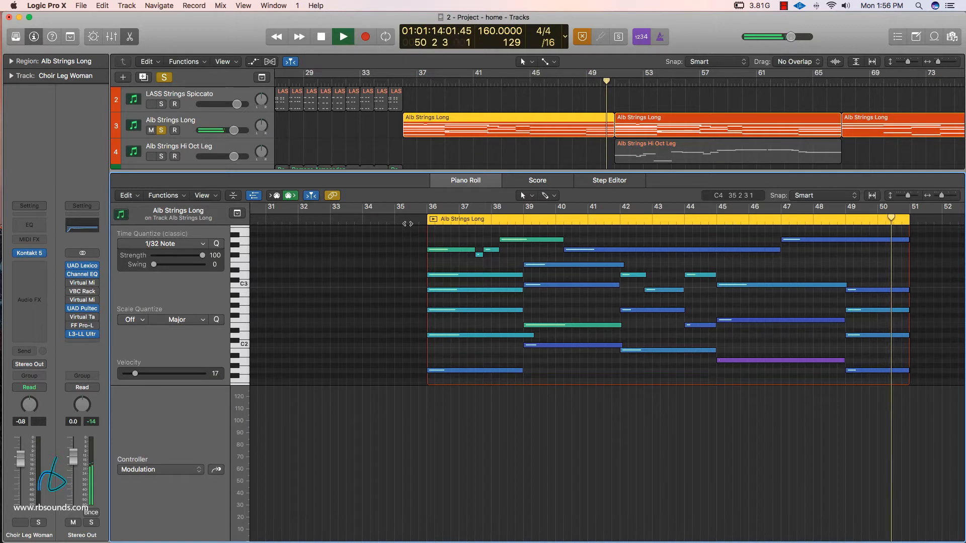
{"action": "key", "text": "space"}
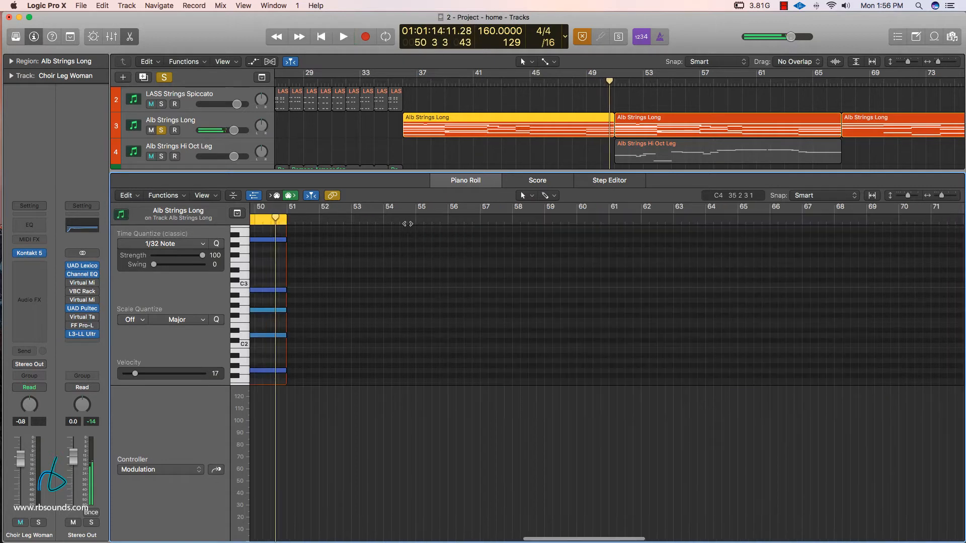
Step: Unsolo Alb Strings Long, place the playhead at bar 36, and examine the first region's chord at bar 45 in the Piano Roll
{"action": "left_click", "coordinate": [161, 130]}
{"action": "scroll", "coordinate": [478, 151], "scroll_direction": "left", "scroll_amount": 3}
{"action": "left_click", "coordinate": [478, 151]}
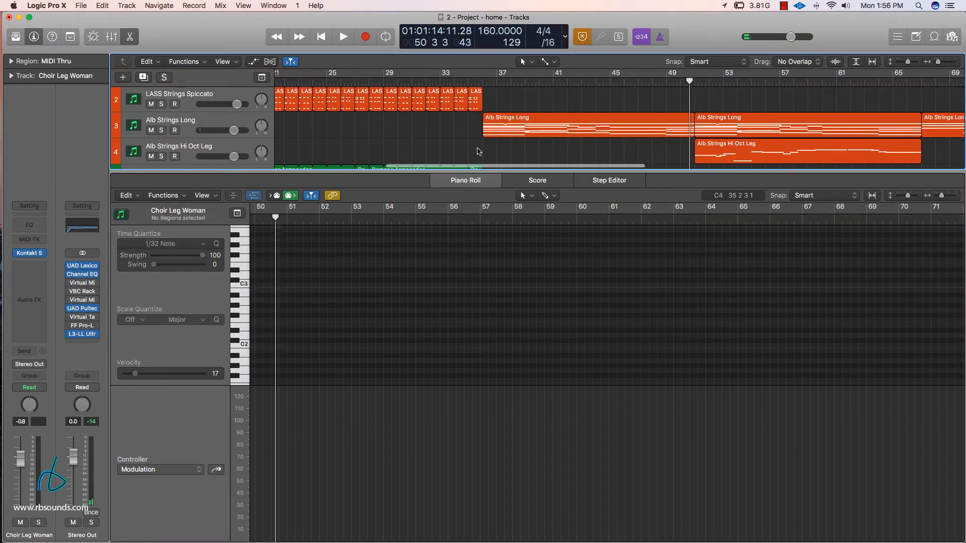
{"action": "left_click", "coordinate": [480, 81]}
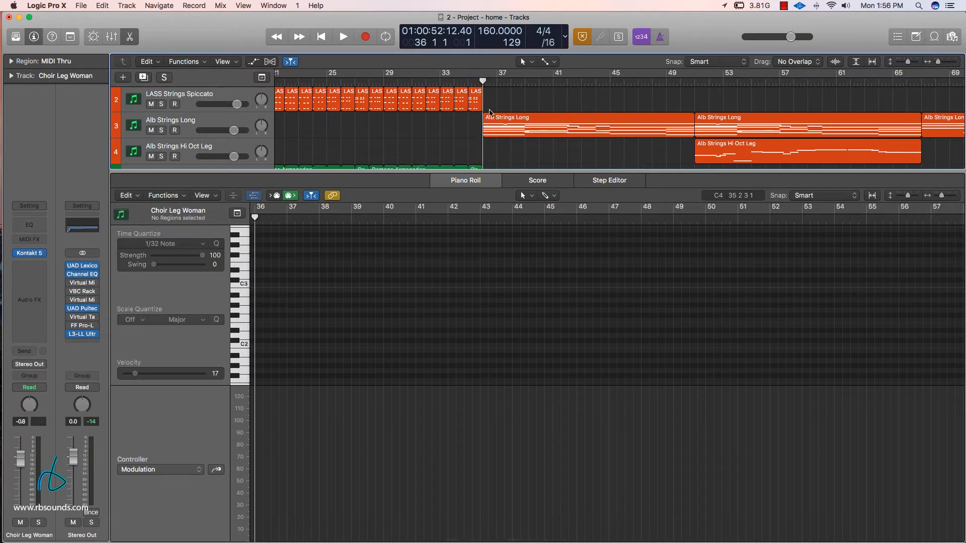
{"action": "left_click", "coordinate": [552, 129]}
{"action": "scroll", "coordinate": [506, 362], "scroll_direction": "left", "scroll_amount": 3}
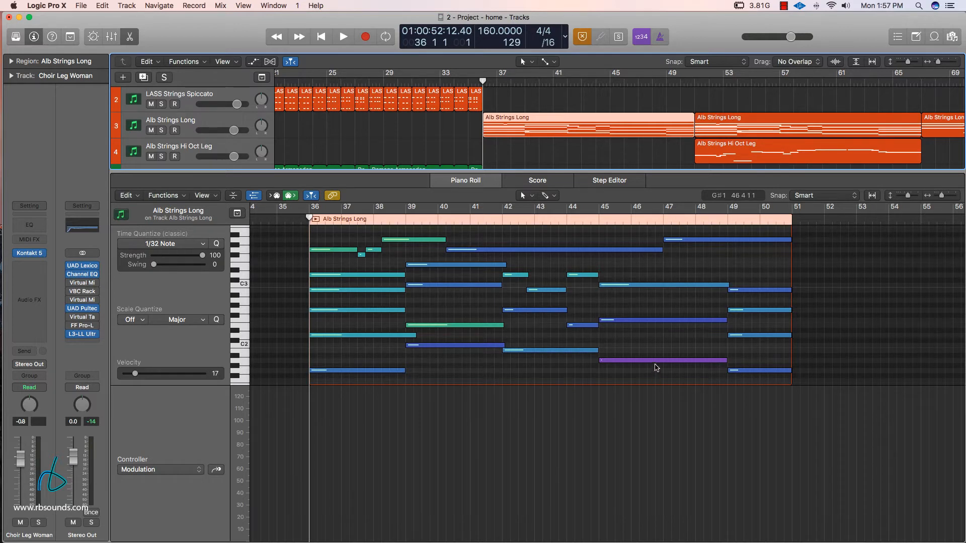
{"action": "left_click_drag", "start_coordinate": [652, 374], "coordinate": [672, 274]}
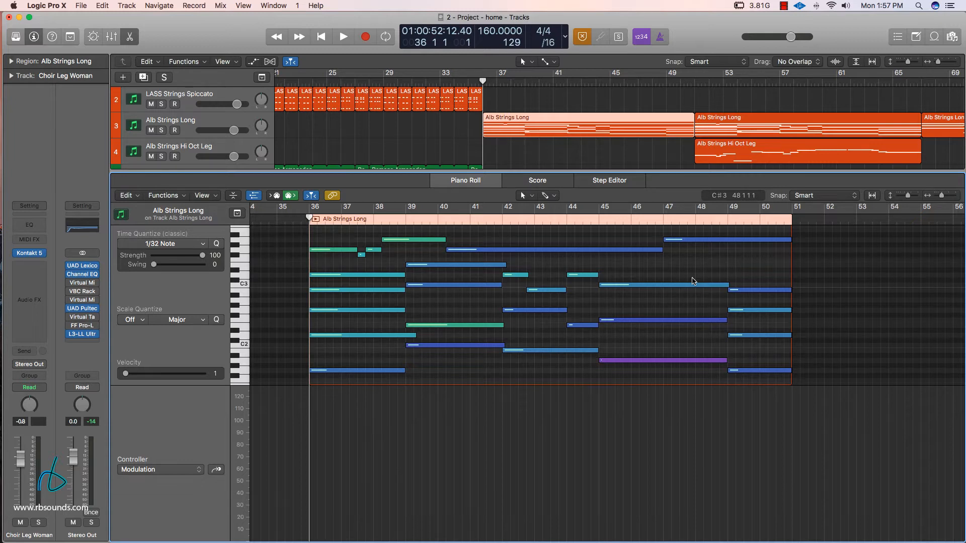
Step: Select the first Solo Voice region together with the first Alb Strings Long region to show both in the Piano Roll
{"action": "scroll", "coordinate": [589, 153], "scroll_direction": "down", "scroll_amount": 10}
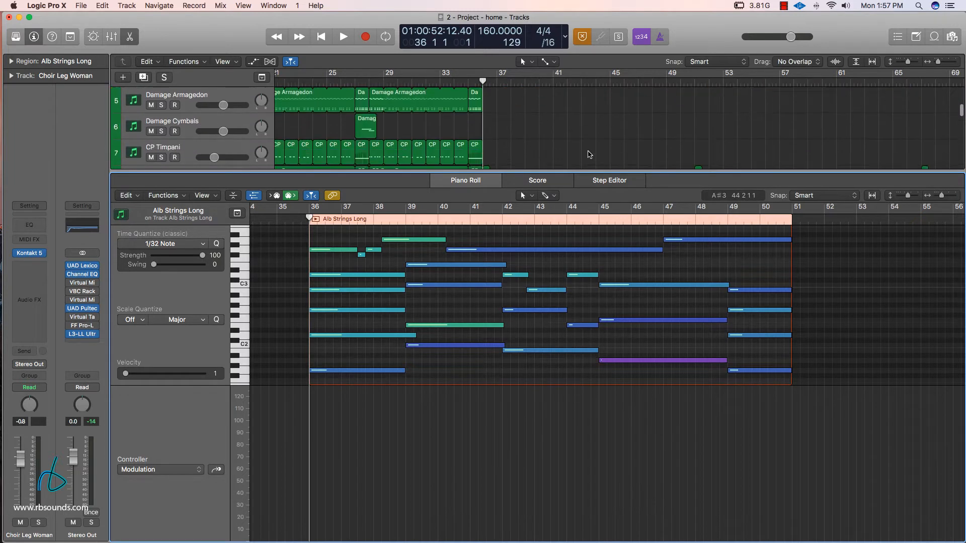
{"action": "scroll", "coordinate": [590, 152], "scroll_direction": "down", "scroll_amount": 3}
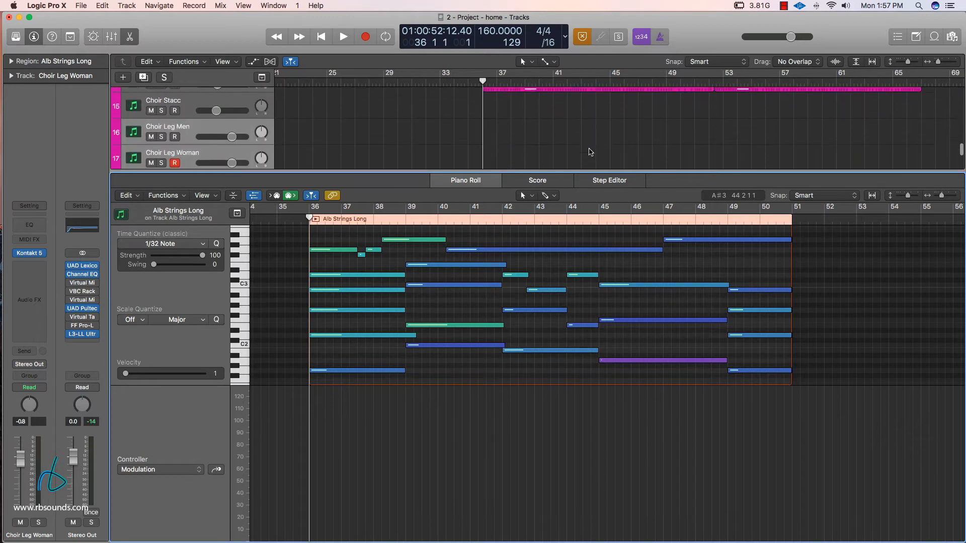
{"action": "left_click", "coordinate": [533, 159]}
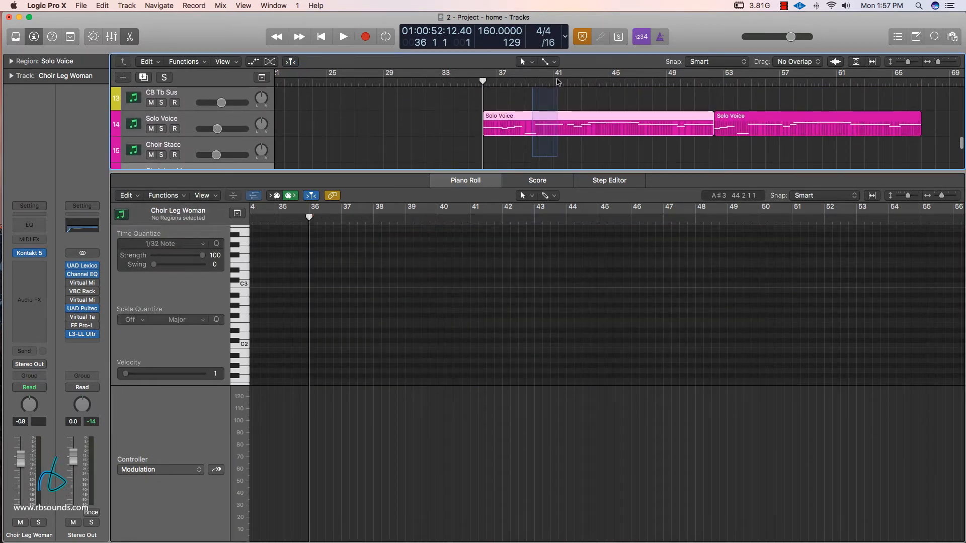
{"action": "scroll", "coordinate": [556, 111], "scroll_direction": "up", "scroll_amount": 5}
{"action": "left_click_drag", "start_coordinate": [560, 62], "coordinate": [581, 115]}
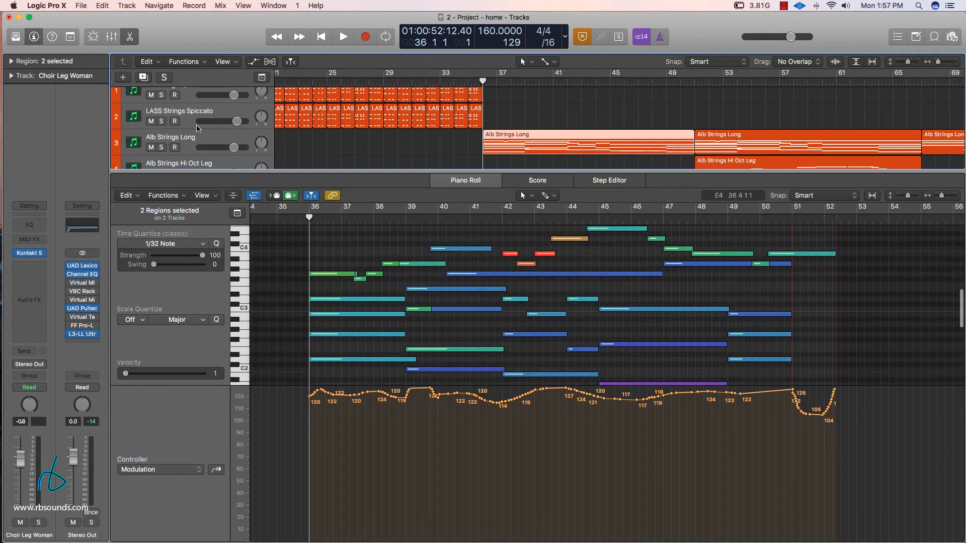
Step: Solo the Alb Strings Long and Solo Voice tracks and play them together from the end of bar 34 through bar 51
{"action": "left_click", "coordinate": [161, 148]}
{"action": "scroll", "coordinate": [511, 165], "scroll_direction": "down", "scroll_amount": 10}
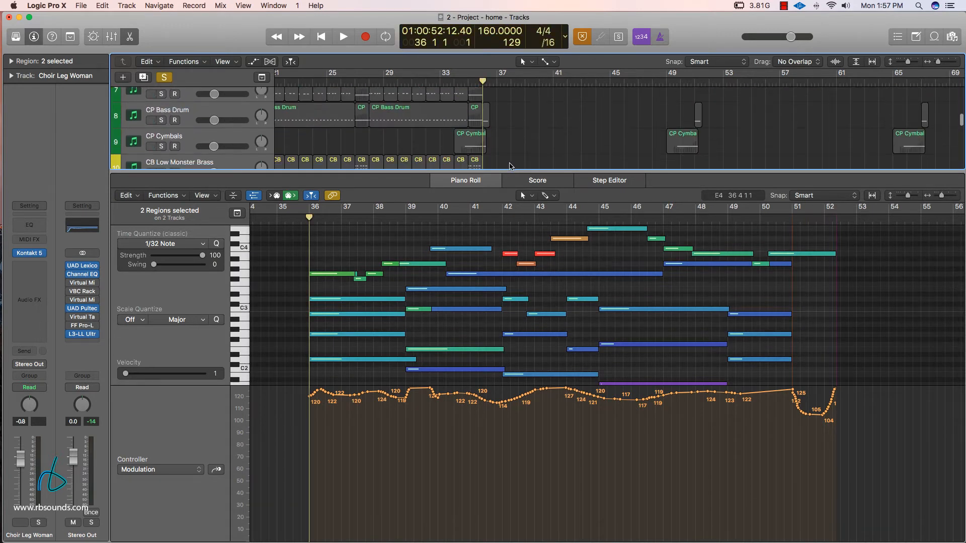
{"action": "scroll", "coordinate": [511, 166], "scroll_direction": "down", "scroll_amount": 5}
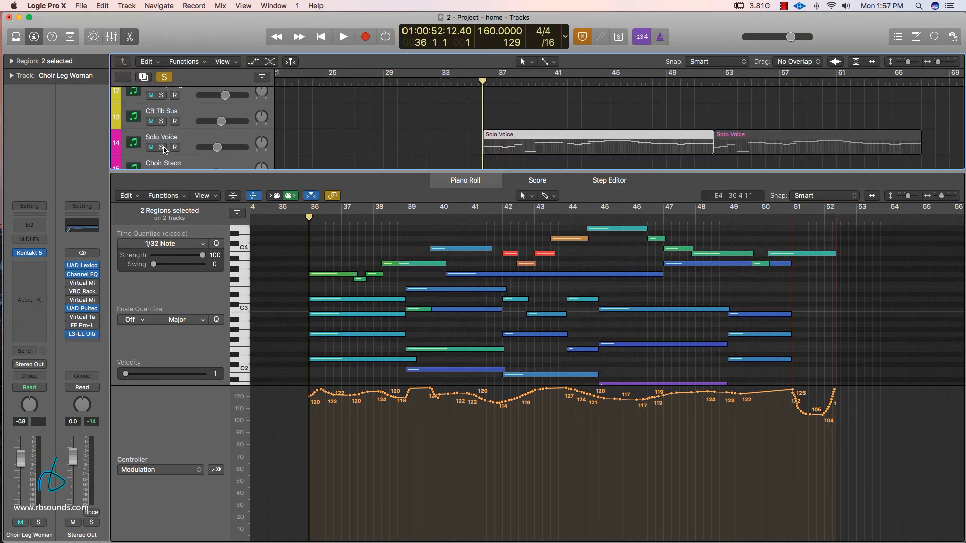
{"action": "left_click", "coordinate": [162, 147]}
{"action": "left_click", "coordinate": [468, 84]}
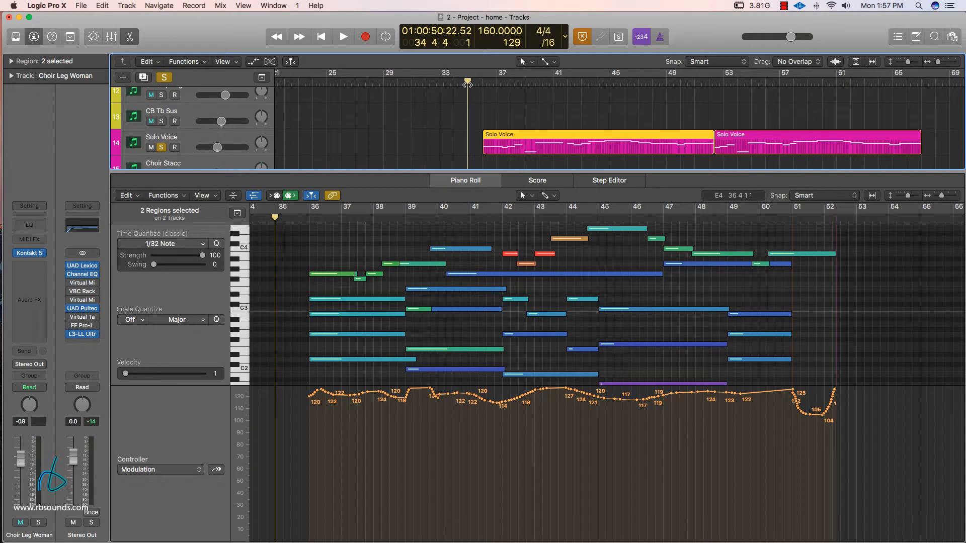
{"action": "key", "text": "space"}
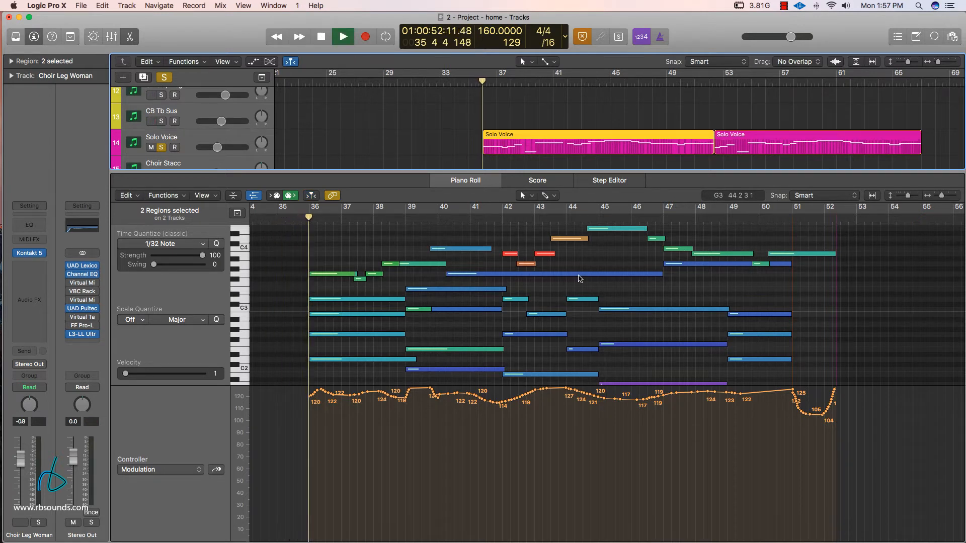
{"action": "scroll", "coordinate": [580, 278], "scroll_direction": "down", "scroll_amount": 2}
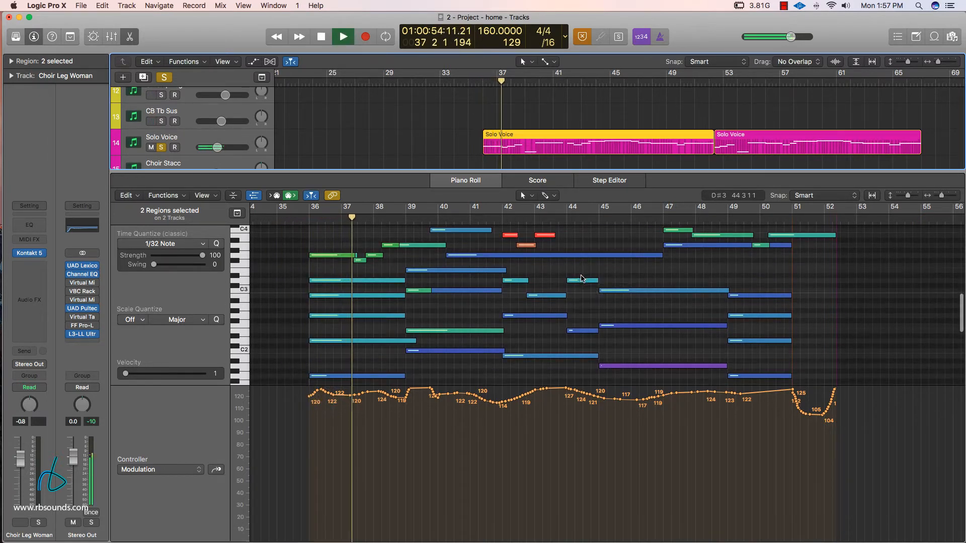
{"action": "mouse_move", "coordinate": [583, 282]}
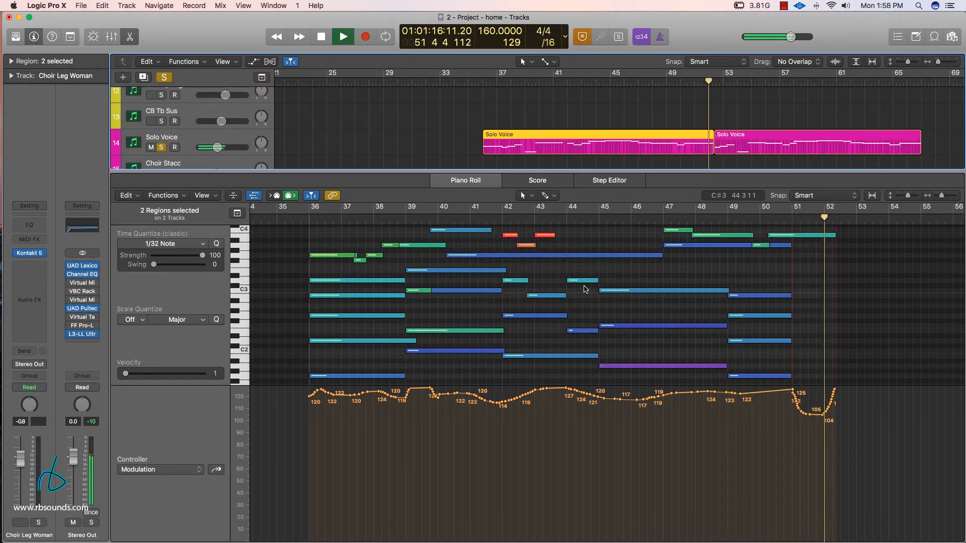
{"action": "key", "text": "space"}
Step: Unsolo the Solo Voice and Alb Strings Long tracks and close the Piano Roll
{"action": "left_click", "coordinate": [154, 147]}
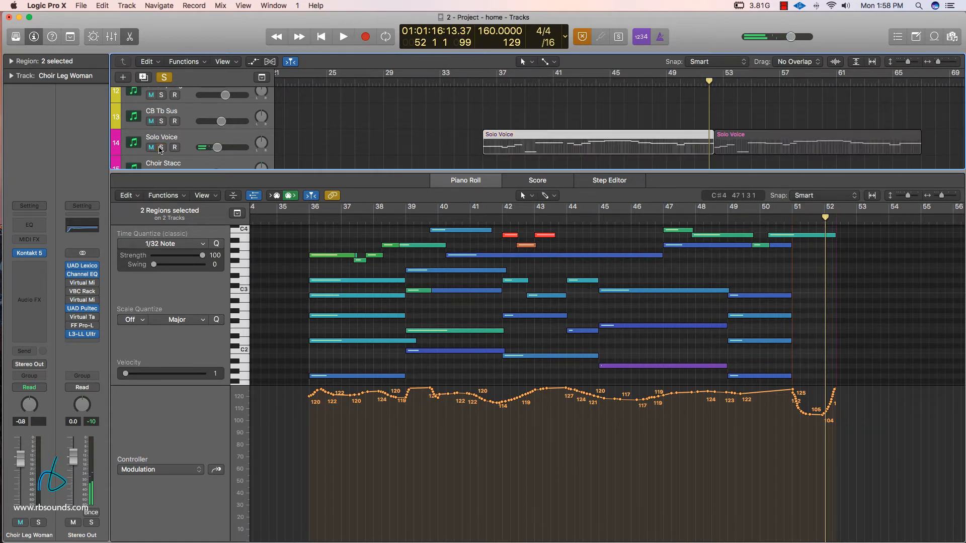
{"action": "scroll", "coordinate": [181, 126], "scroll_direction": "up", "scroll_amount": 6}
{"action": "scroll", "coordinate": [186, 115], "scroll_direction": "up", "scroll_amount": 3}
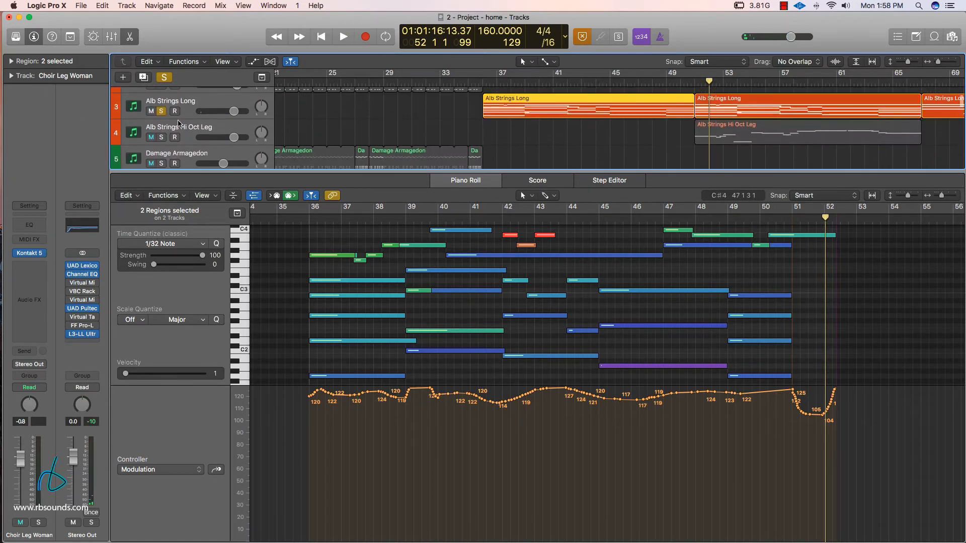
{"action": "left_click", "coordinate": [161, 112]}
{"action": "key", "text": "p"}
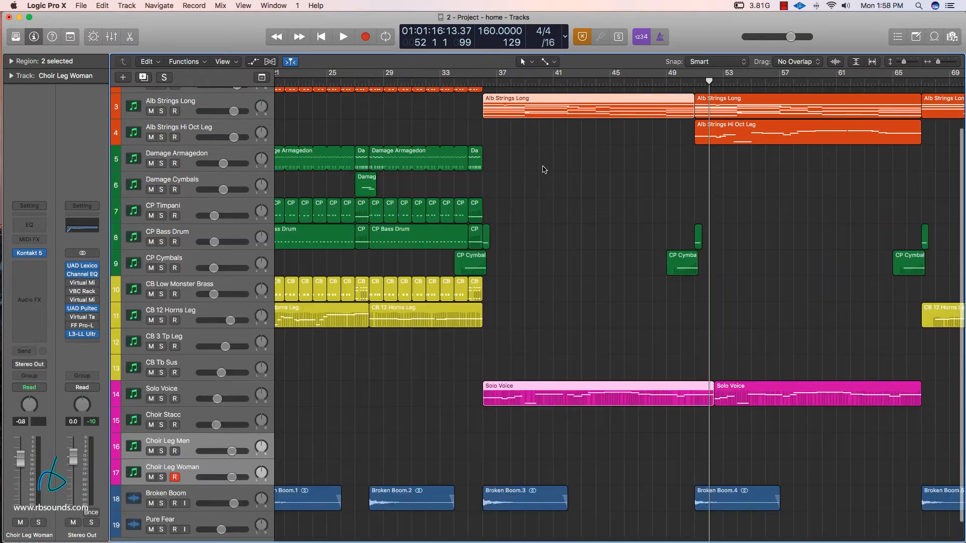
Step: Place the playhead at bar 66, and select both the CB 12 Horns Leg and Alb Strings Long regions starting at bar 67
{"action": "scroll", "coordinate": [673, 217], "scroll_direction": "right", "scroll_amount": 5}
{"action": "scroll", "coordinate": [664, 219], "scroll_direction": "right", "scroll_amount": 2}
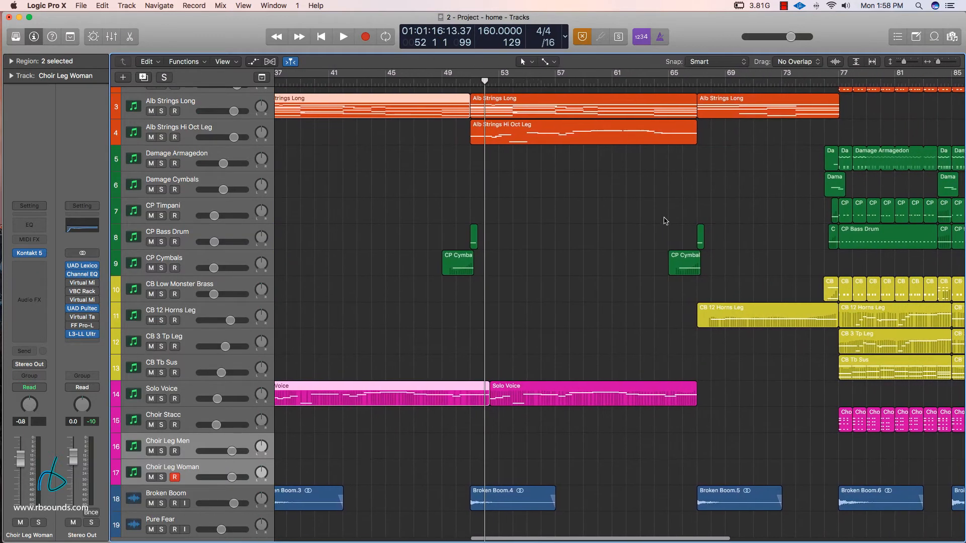
{"action": "scroll", "coordinate": [554, 188], "scroll_direction": "right", "scroll_amount": 2}
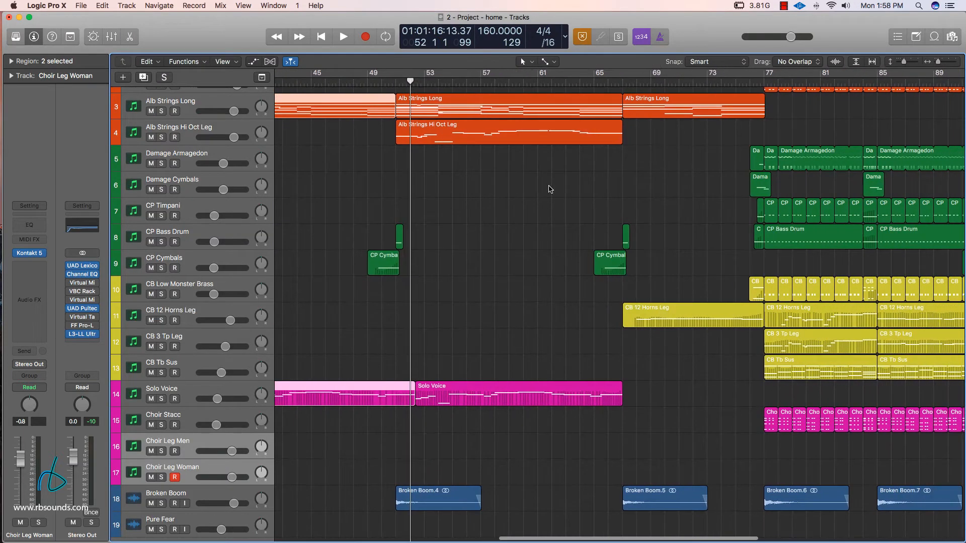
{"action": "left_click", "coordinate": [612, 86]}
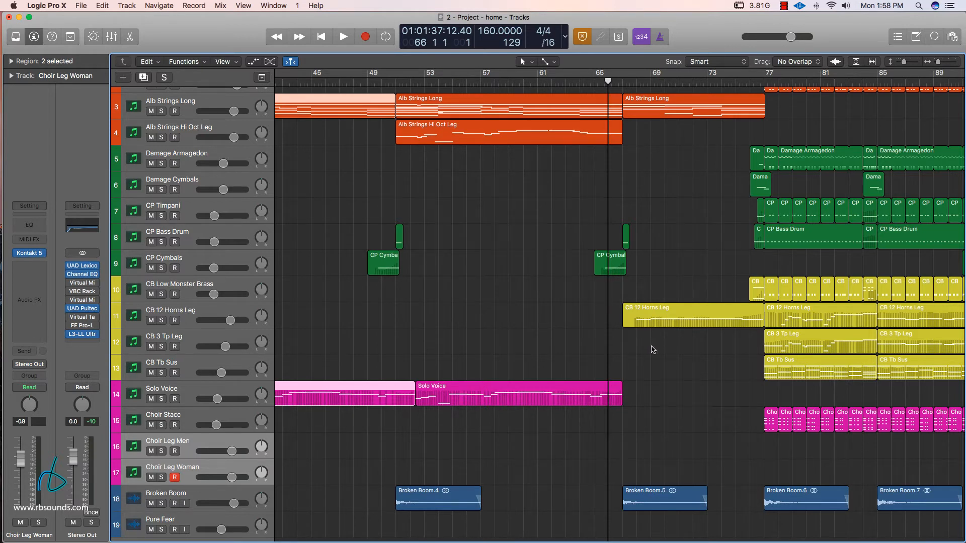
{"action": "left_click_drag", "start_coordinate": [651, 320], "coordinate": [707, 114]}
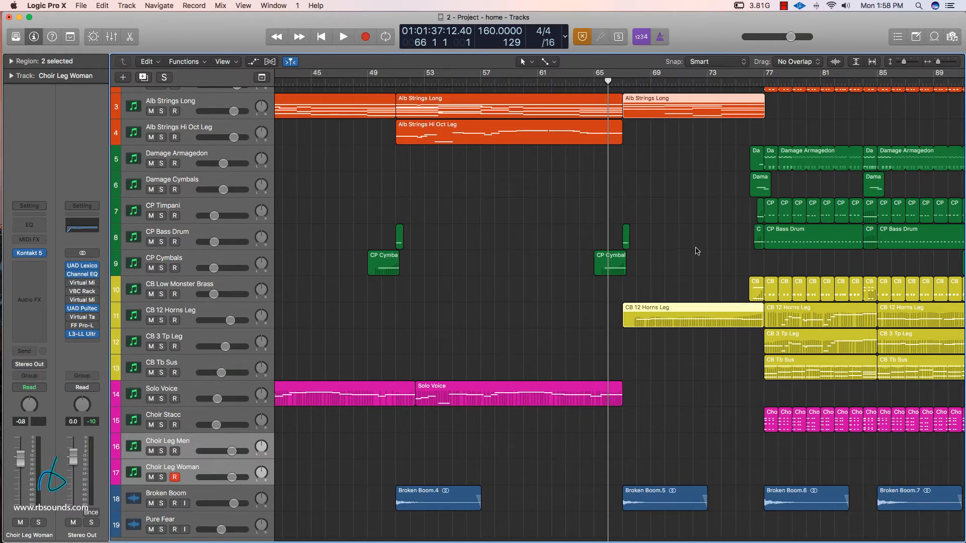
Step: Solo the Alb Strings Long and CB 12 Horns Leg tracks, and open their two selected regions in the Piano Roll
{"action": "left_click", "coordinate": [162, 111]}
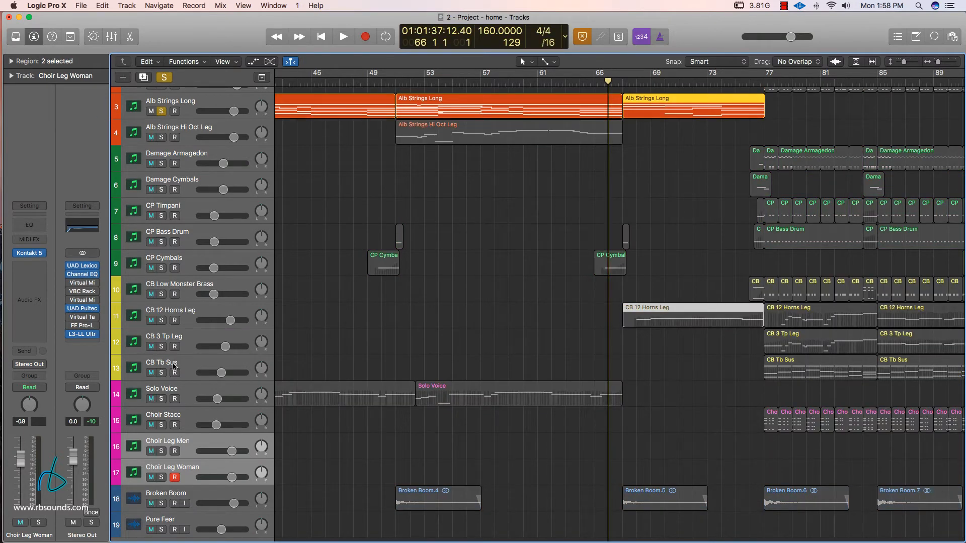
{"action": "left_click", "coordinate": [161, 321]}
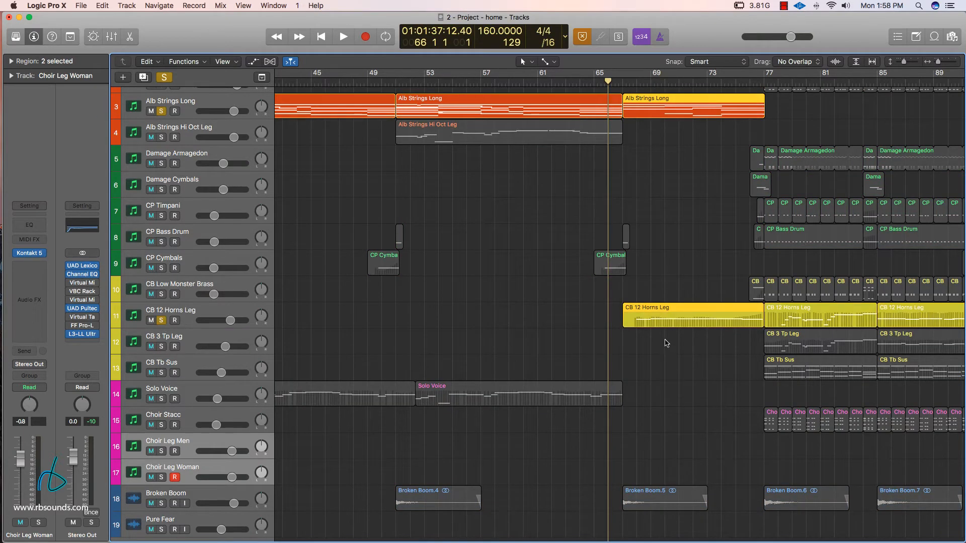
{"action": "double_click", "coordinate": [644, 309]}
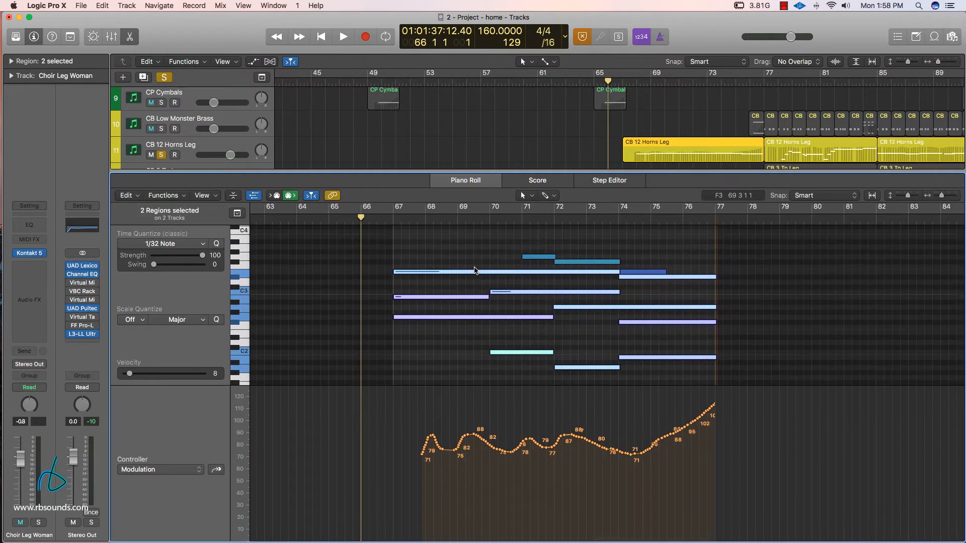
Step: Play the soloed strings and horns from bar 66 through bar 75, clearing the note selection in the Piano Roll
{"action": "key", "text": "space"}
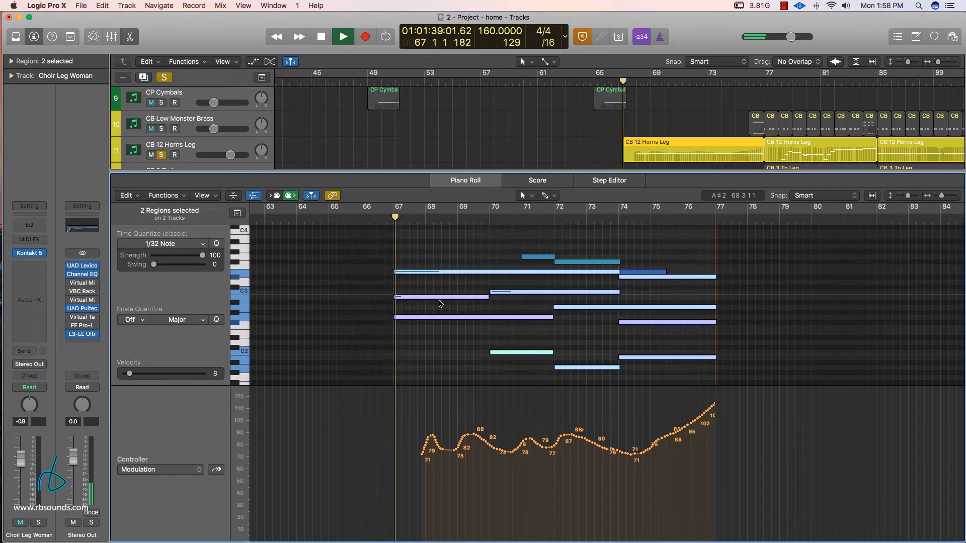
{"action": "left_click", "coordinate": [368, 326]}
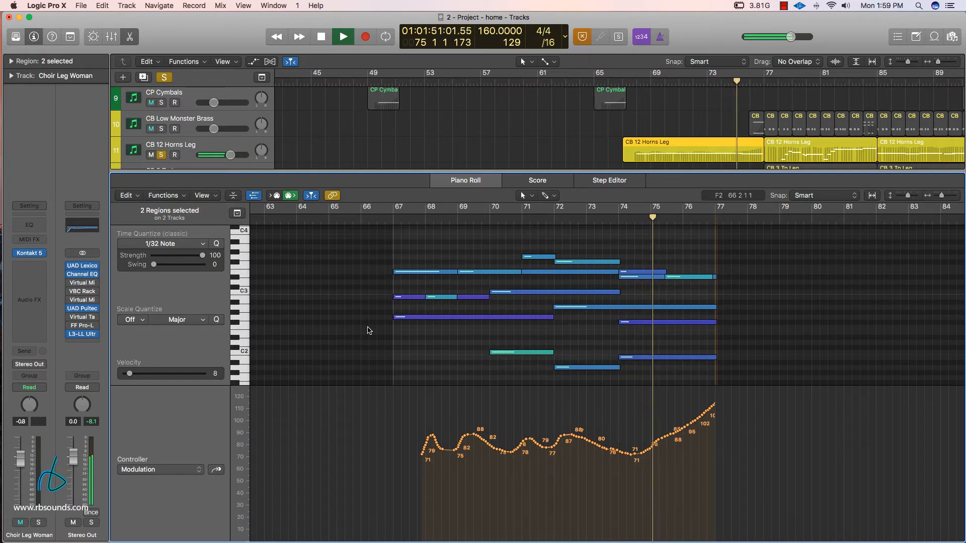
{"action": "key", "text": "space"}
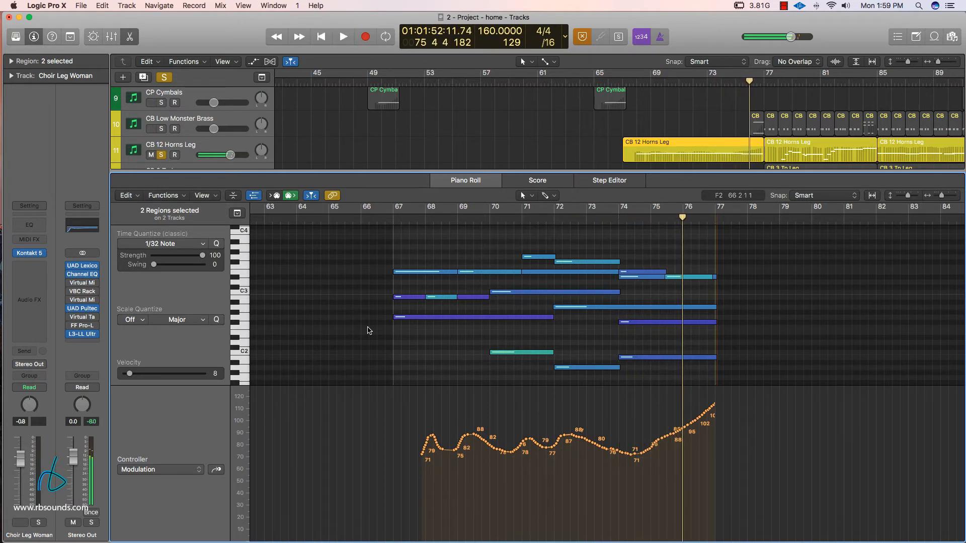
Step: Select only the Alb Strings Long region starting at bar 67 to show its notes alone in the Piano Roll
{"action": "scroll", "coordinate": [575, 152], "scroll_direction": "up", "scroll_amount": 5}
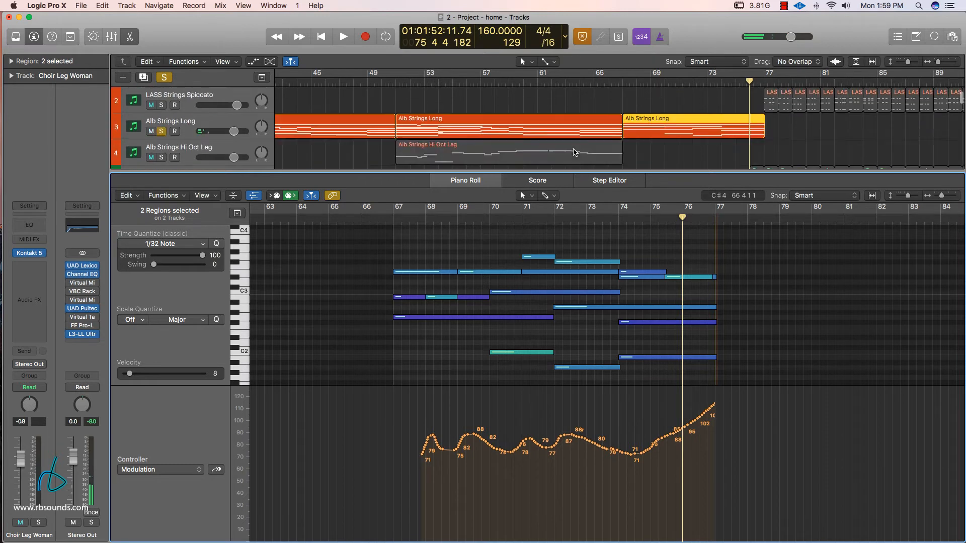
{"action": "scroll", "coordinate": [575, 152], "scroll_direction": "up", "scroll_amount": 2}
{"action": "left_click", "coordinate": [675, 129]}
{"action": "left_click", "coordinate": [675, 147]}
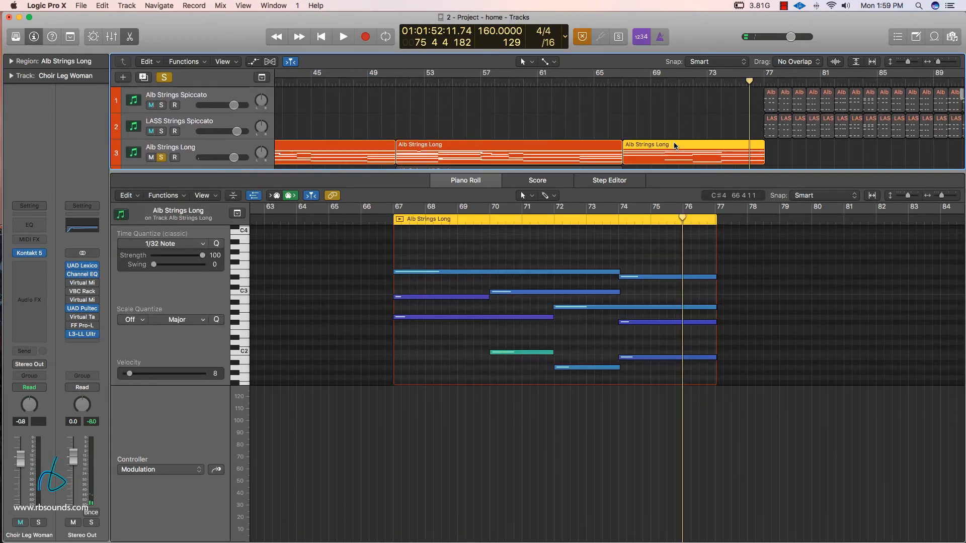
Step: Audition the notes of the strings chord at bar 67 from G2 upward through B2 to E3
{"action": "left_click", "coordinate": [435, 318]}
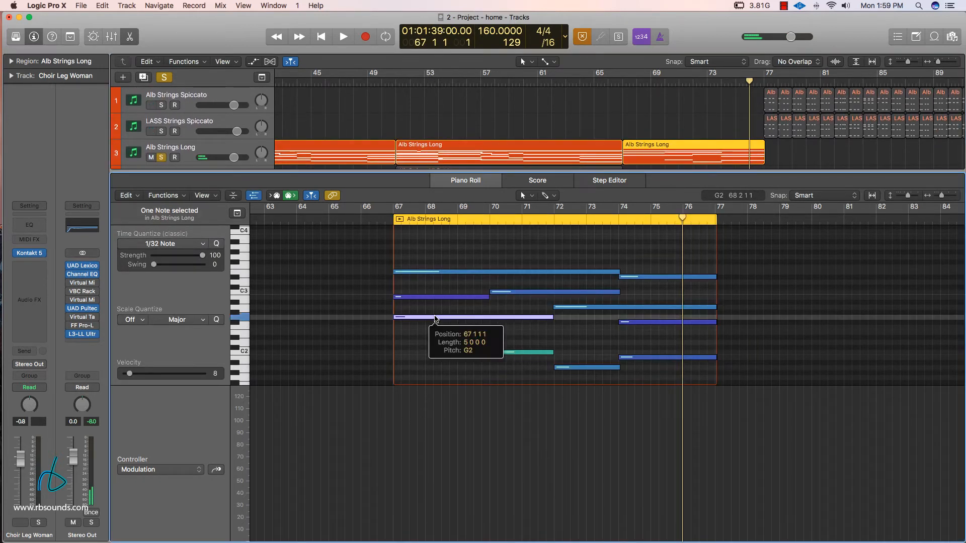
{"action": "left_click", "coordinate": [435, 297]}
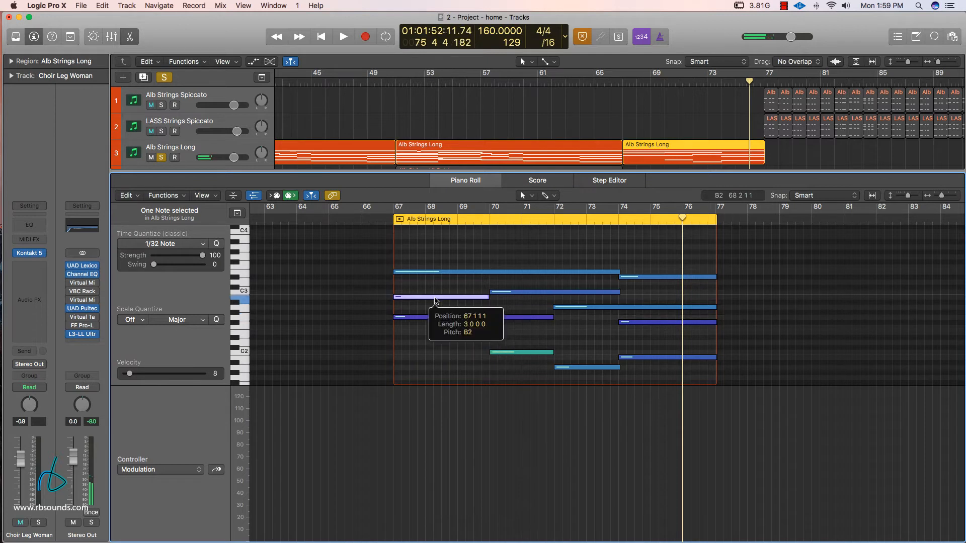
{"action": "left_click", "coordinate": [439, 272]}
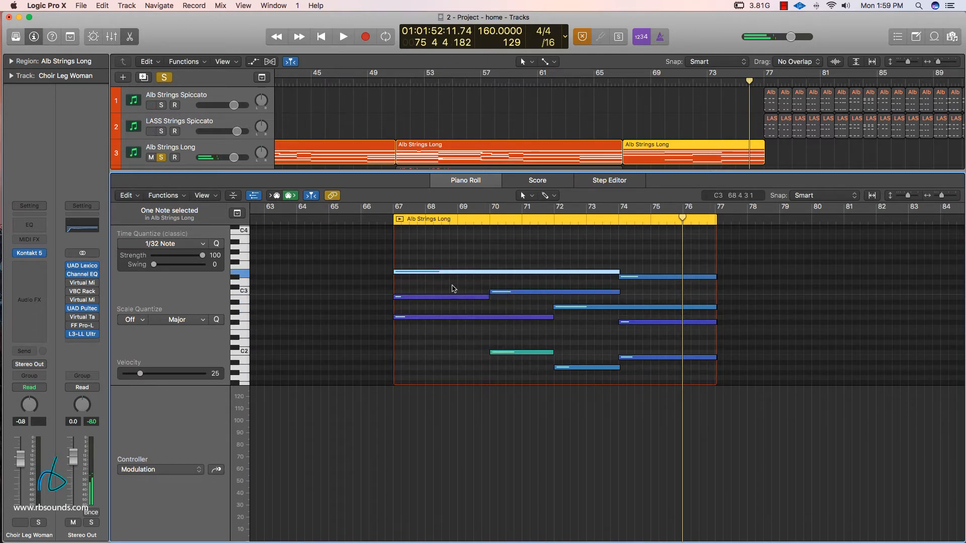
Step: Audition the notes of the strings chord at bar 70 from C2 upward through C3 to E3
{"action": "scroll", "coordinate": [471, 340], "scroll_direction": "down", "scroll_amount": 3}
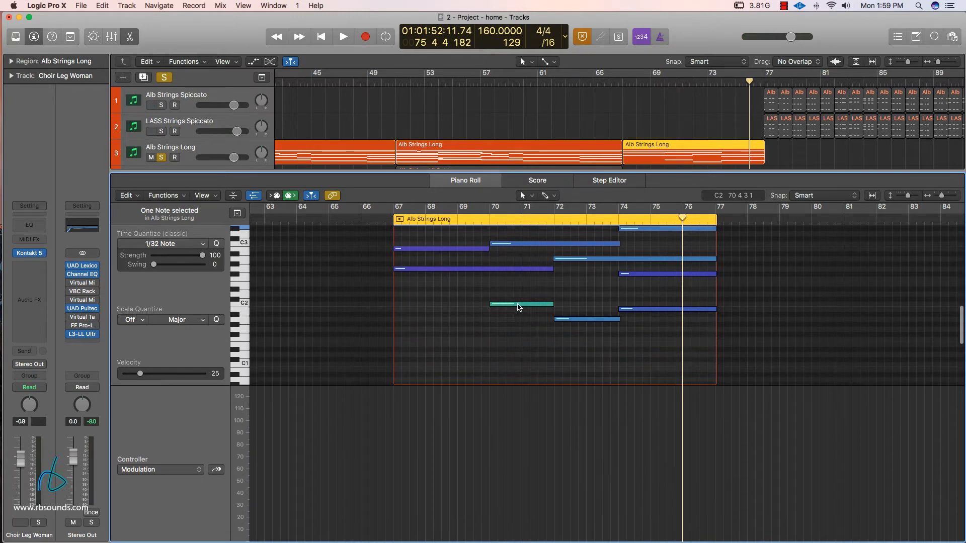
{"action": "left_click", "coordinate": [518, 304]}
{"action": "scroll", "coordinate": [518, 305], "scroll_direction": "up", "scroll_amount": 2}
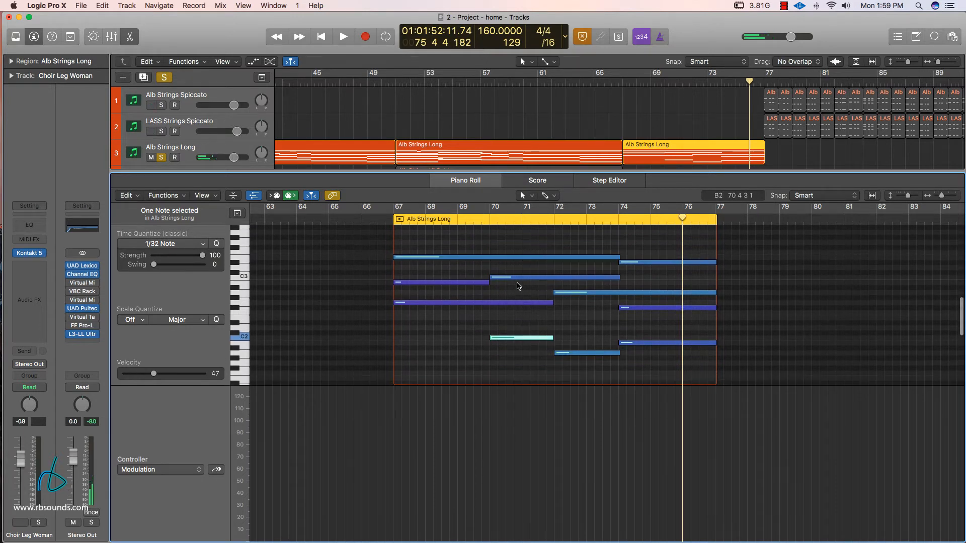
{"action": "left_click", "coordinate": [520, 277]}
{"action": "left_click", "coordinate": [523, 258]}
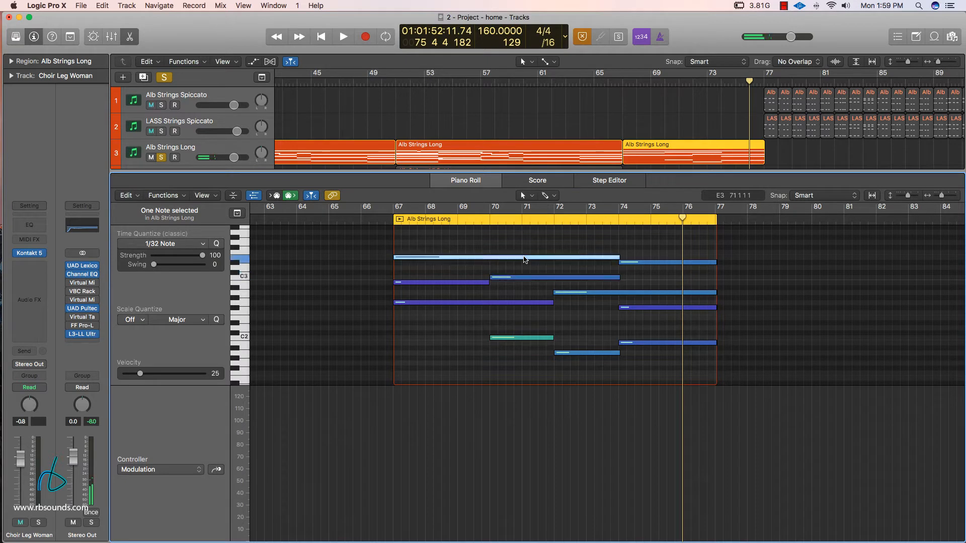
Step: Audition A1, A2 and C3 in the strings chord at bar 72
{"action": "left_click", "coordinate": [602, 353]}
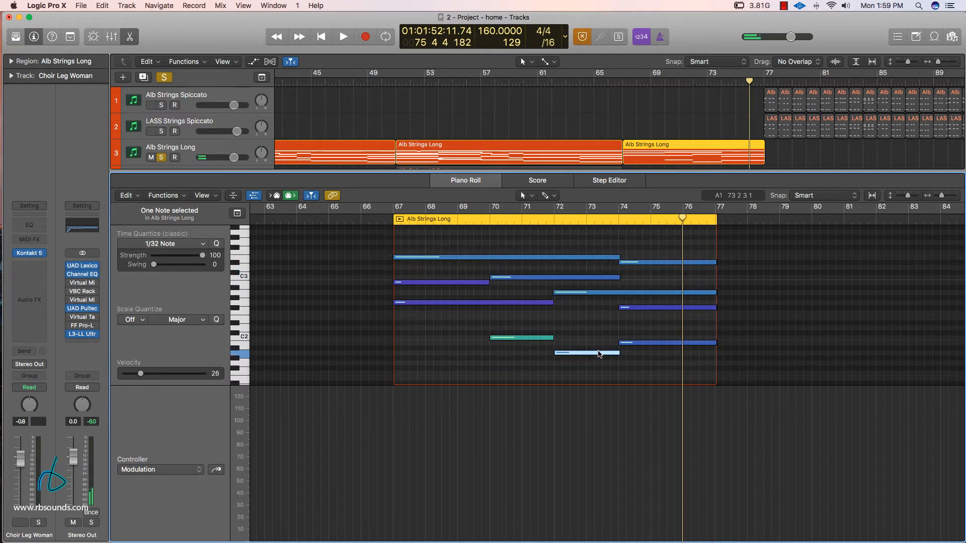
{"action": "left_click", "coordinate": [598, 293]}
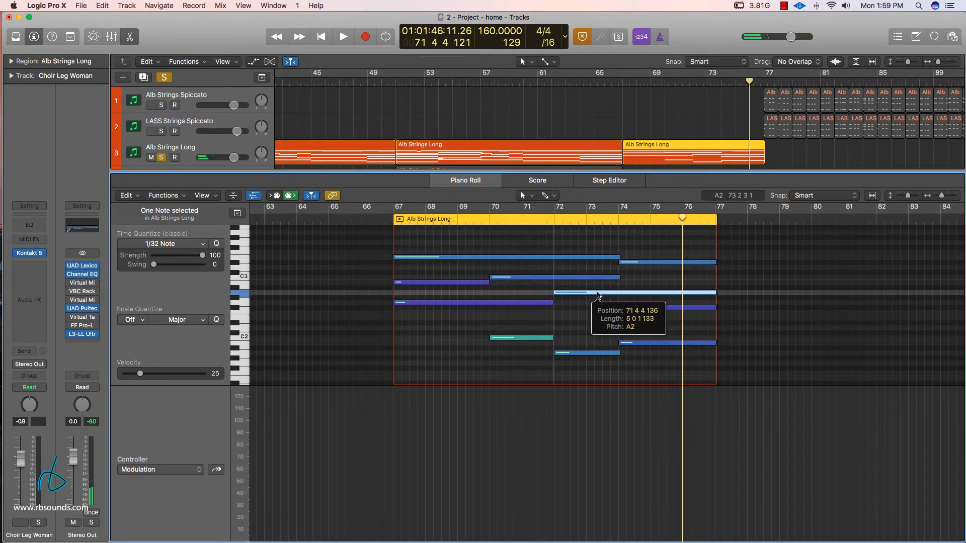
{"action": "left_click", "coordinate": [599, 278]}
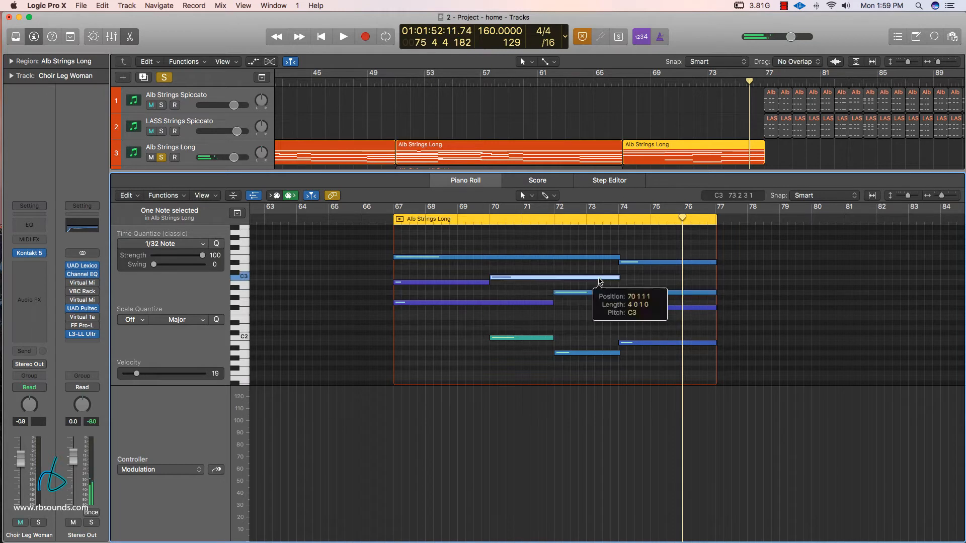
Step: Audition the notes of the strings chord at bar 74 from B1 upward, and close the Piano Roll with no region selected
{"action": "left_click", "coordinate": [656, 343]}
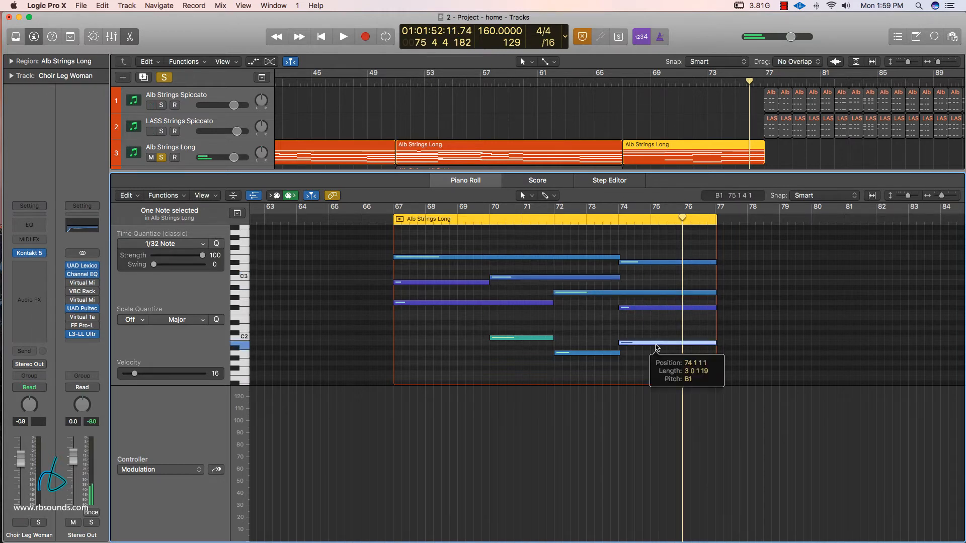
{"action": "left_click", "coordinate": [655, 308]}
{"action": "left_click", "coordinate": [657, 293]}
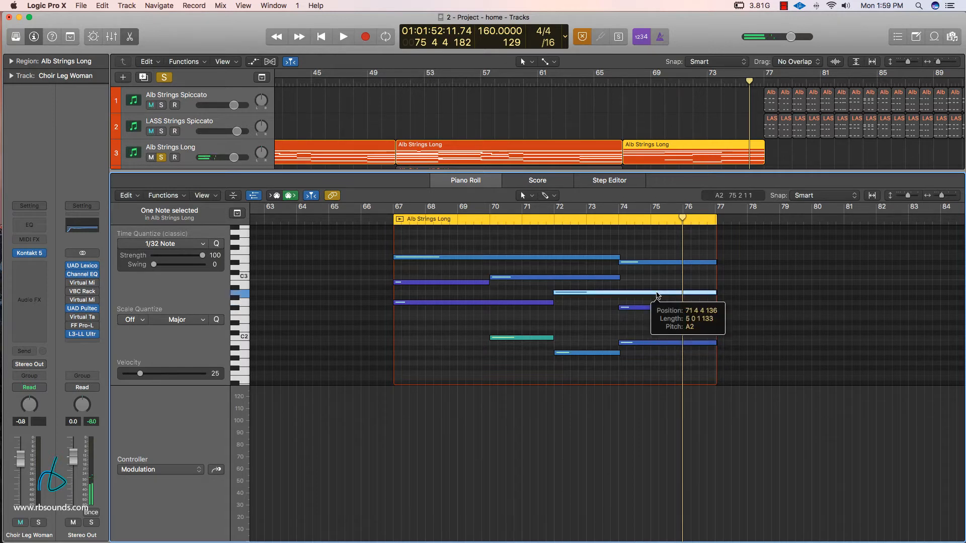
{"action": "left_click", "coordinate": [660, 263]}
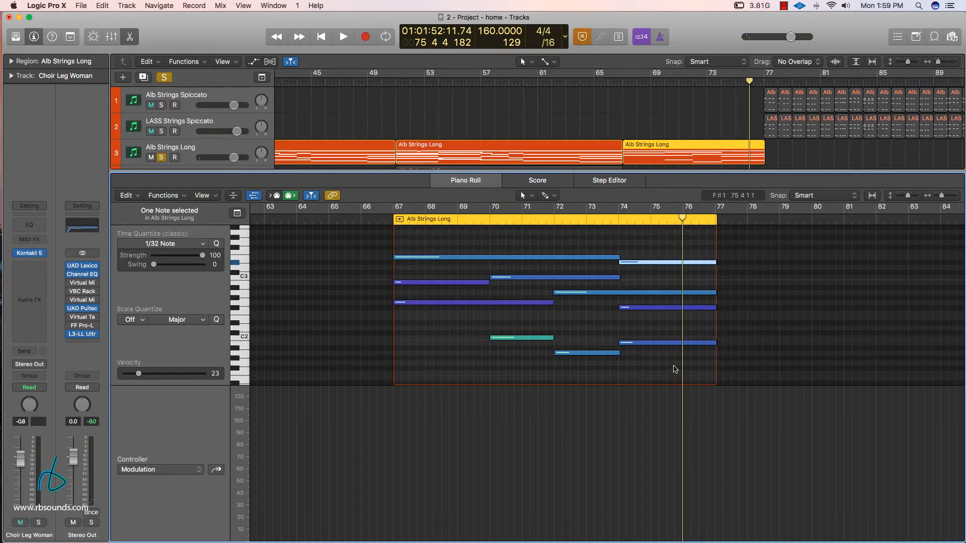
{"action": "key", "text": "e"}
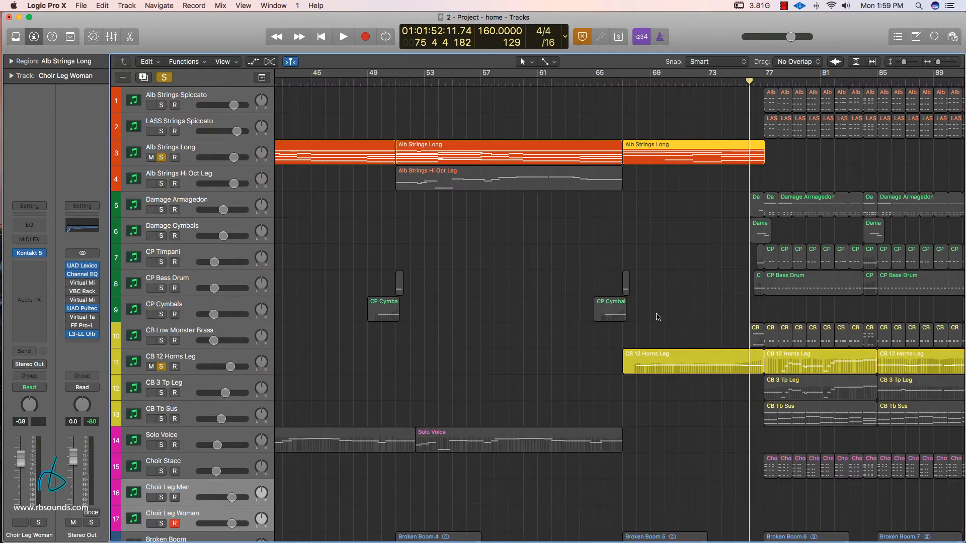
{"action": "left_click", "coordinate": [708, 302]}
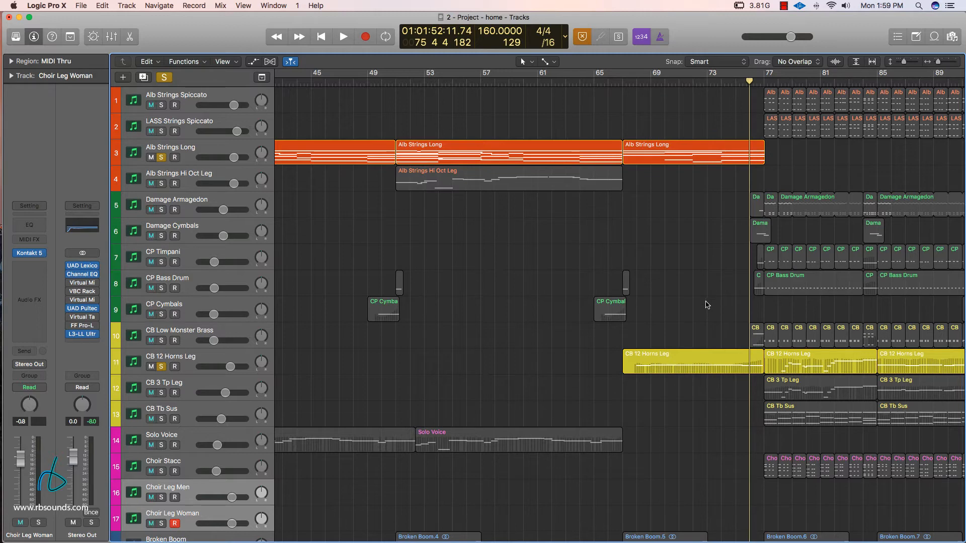
Step: Clear the solos on the strings and horns tracks and examine the final section from bar 77 to 109 across all tracks
{"action": "scroll", "coordinate": [709, 305], "scroll_direction": "right", "scroll_amount": 10}
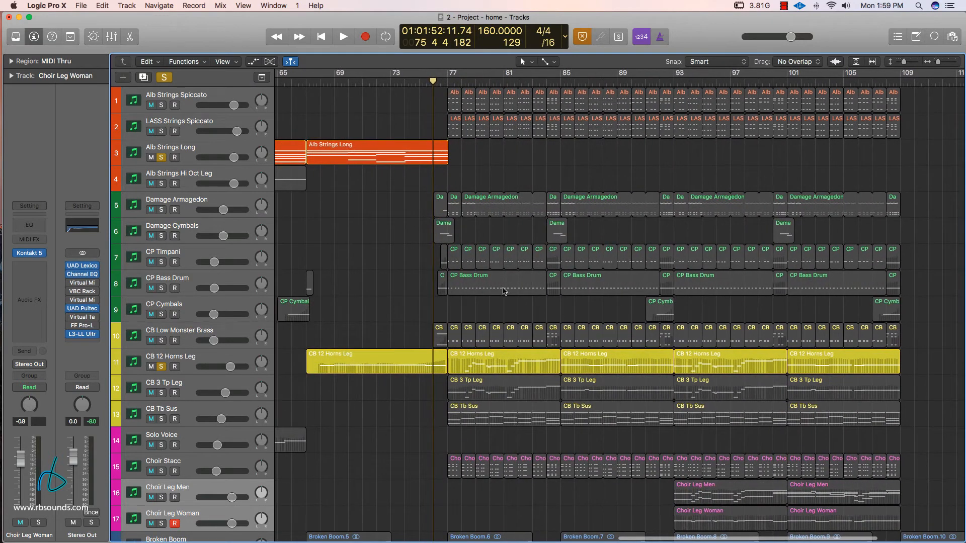
{"action": "left_click", "coordinate": [168, 80]}
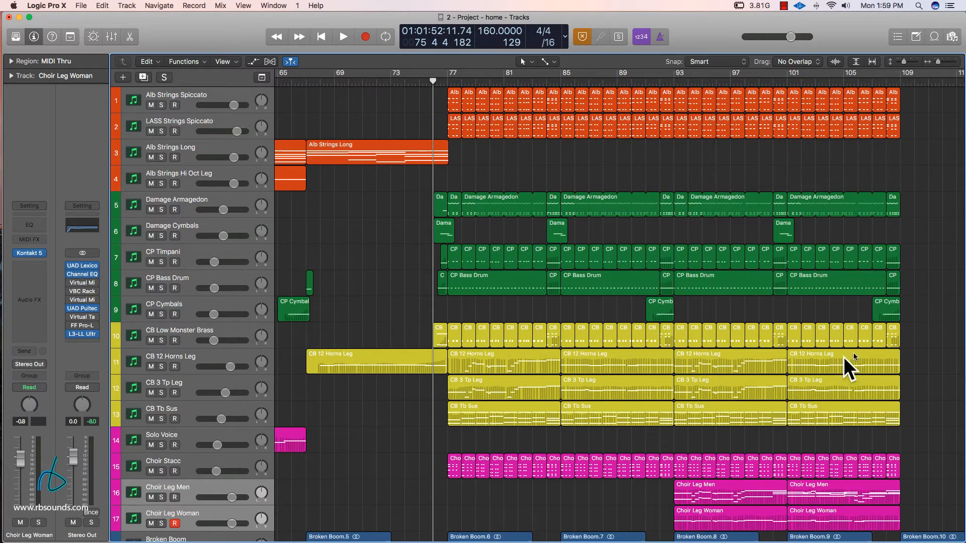
{"action": "scroll", "coordinate": [923, 323], "scroll_direction": "down", "scroll_amount": 5}
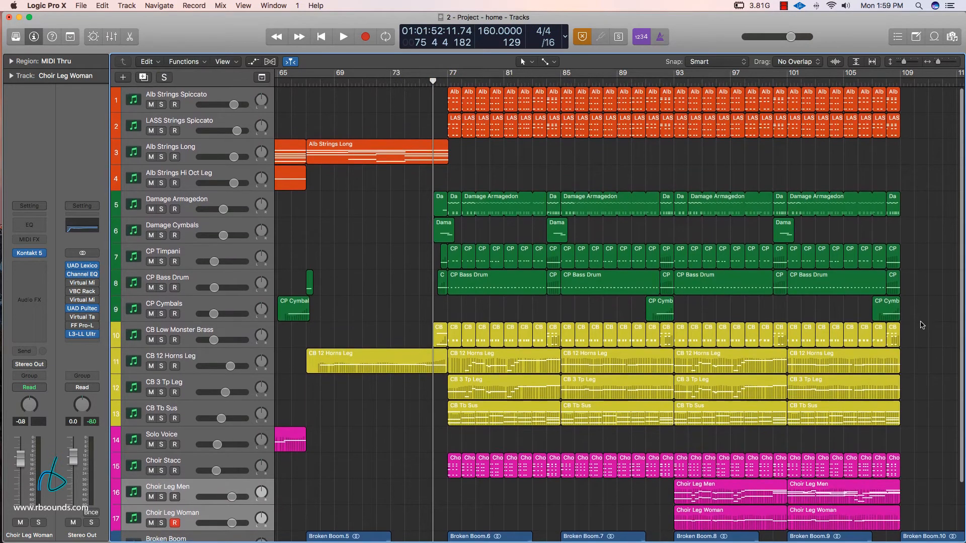
{"action": "scroll", "coordinate": [923, 323], "scroll_direction": "down", "scroll_amount": 1}
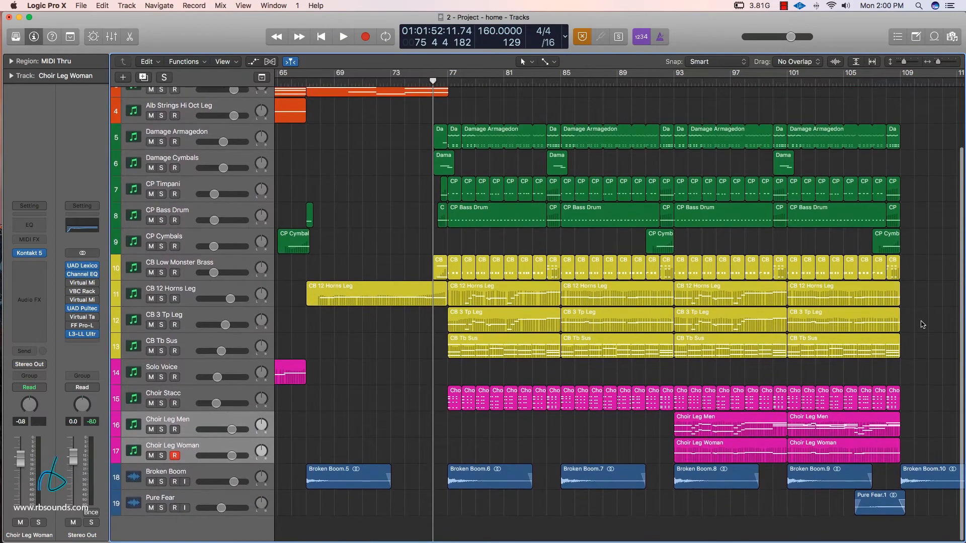
{"action": "scroll", "coordinate": [934, 385], "scroll_direction": "up", "scroll_amount": 6}
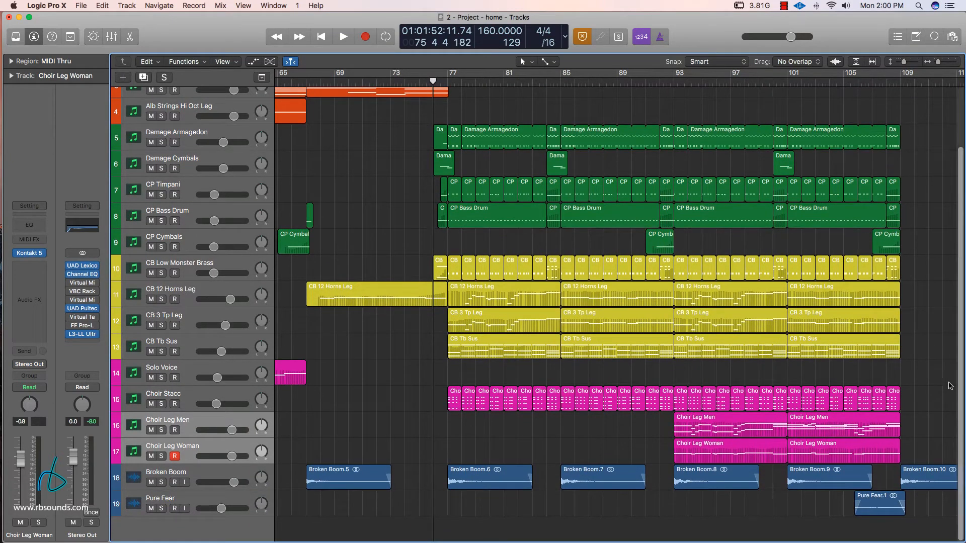
{"action": "scroll", "coordinate": [934, 384], "scroll_direction": "down", "scroll_amount": 5}
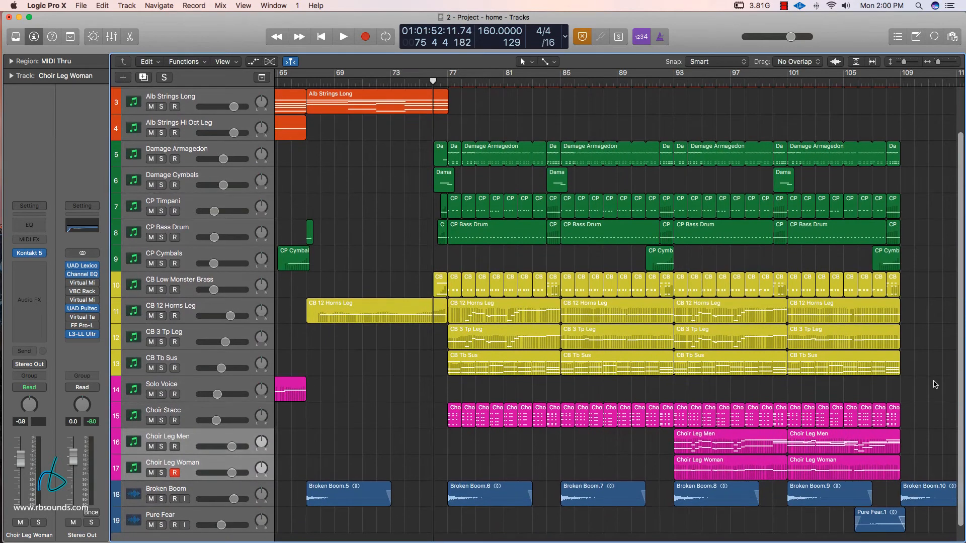
Step: Look over the whole arrangement, highlight the Alb Strings Hi Oct Leg region in the middle section, and clear the selection
{"action": "scroll", "coordinate": [921, 386], "scroll_direction": "down", "scroll_amount": 2}
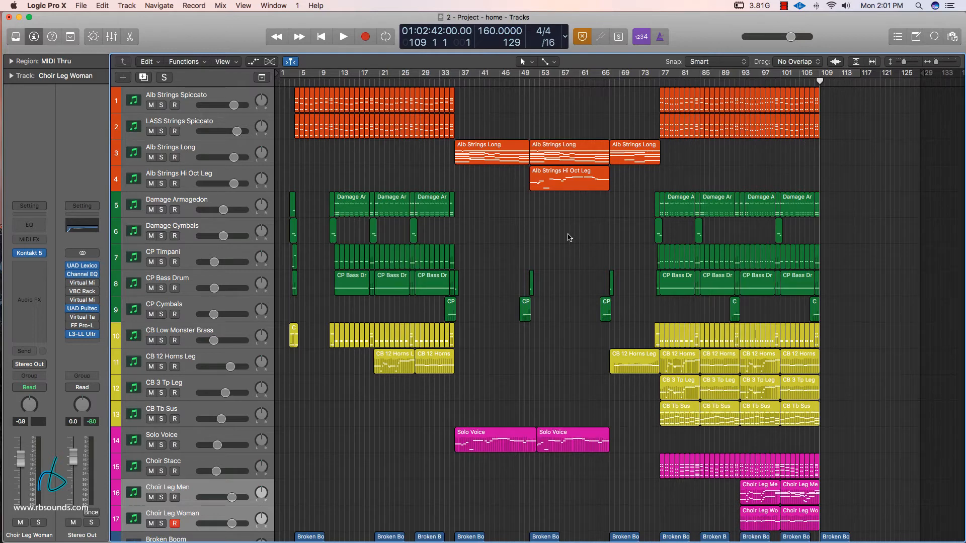
{"action": "scroll", "coordinate": [566, 257], "scroll_direction": "down", "scroll_amount": 3}
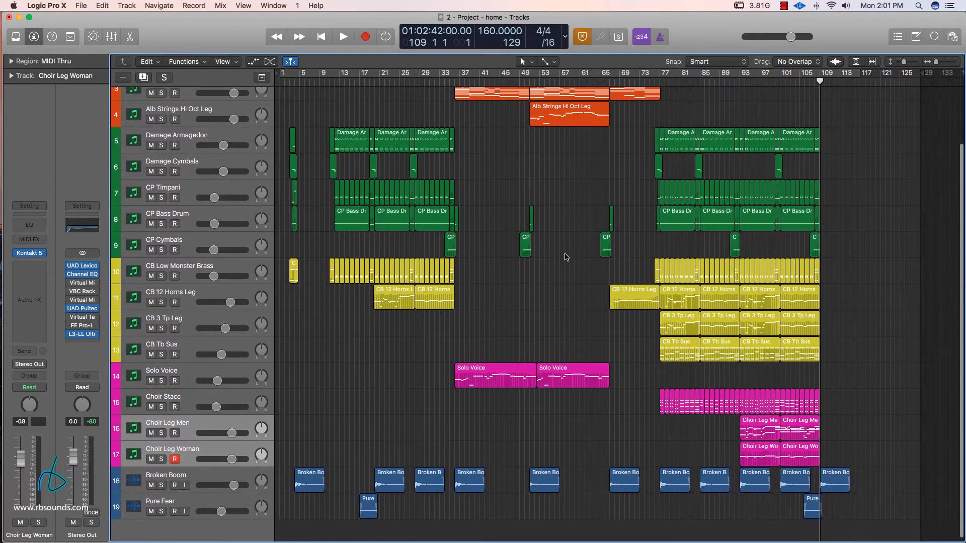
{"action": "scroll", "coordinate": [566, 257], "scroll_direction": "up", "scroll_amount": 3}
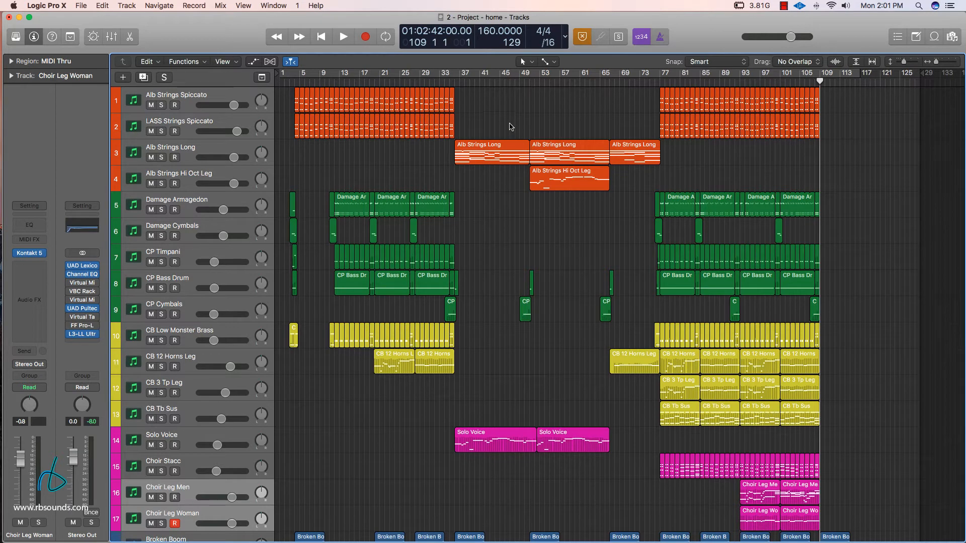
{"action": "left_click_drag", "start_coordinate": [511, 129], "coordinate": [625, 151]}
{"action": "left_click", "coordinate": [547, 207]}
{"action": "left_click_drag", "start_coordinate": [546, 204], "coordinate": [589, 187]}
{"action": "left_click", "coordinate": [560, 207]}
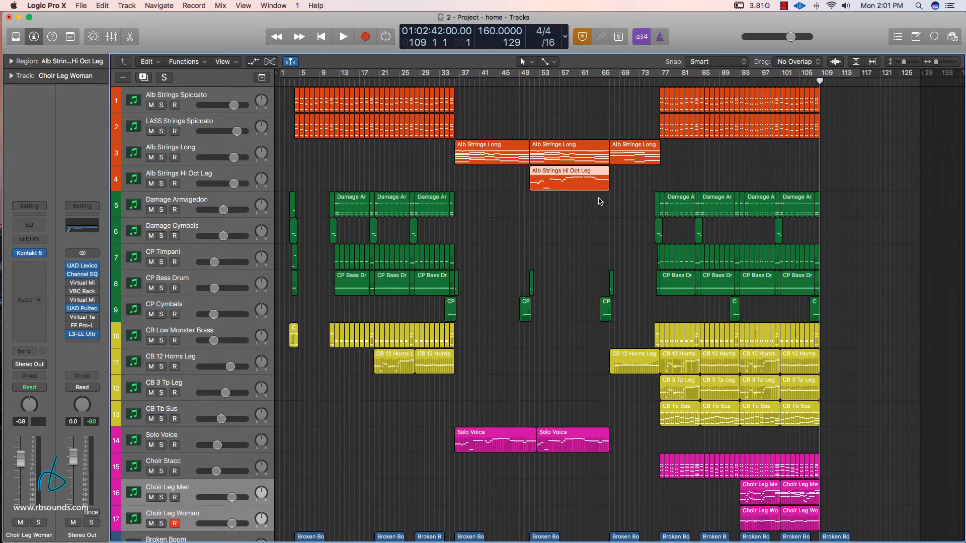
{"action": "left_click", "coordinate": [512, 216]}
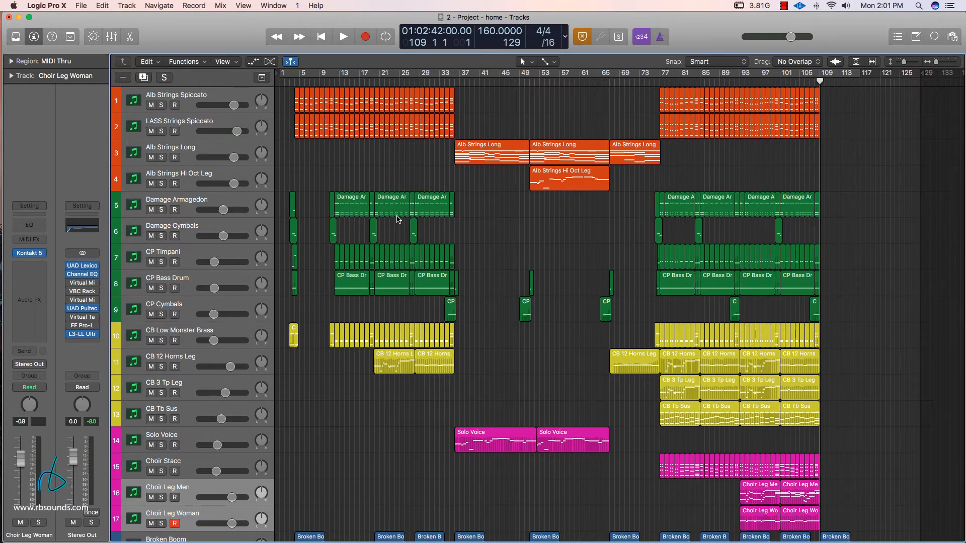
Step: Highlight the regions of the Damage Armagedon and CB Low Monster Brass tracks in turn, and clear the selection
{"action": "left_click", "coordinate": [189, 203]}
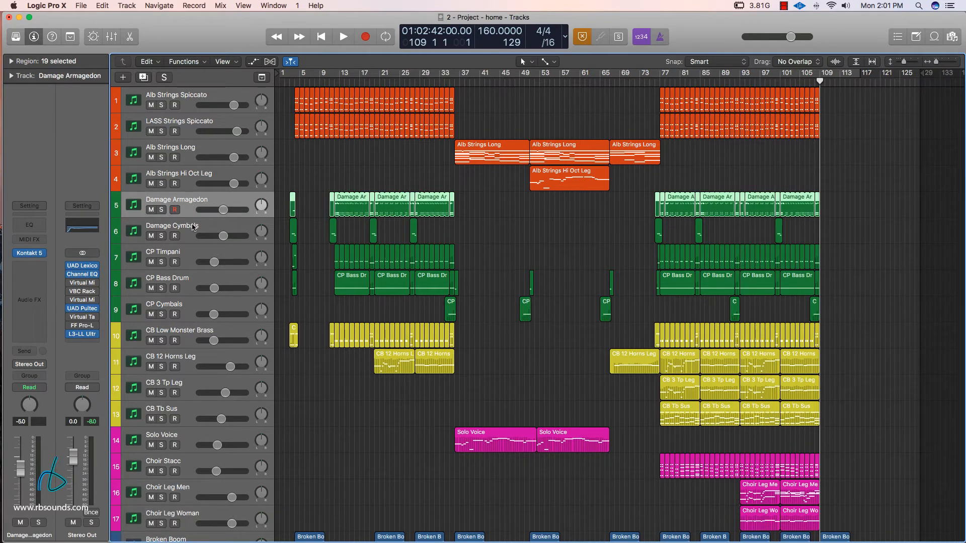
{"action": "scroll", "coordinate": [191, 330], "scroll_direction": "down", "scroll_amount": 2}
{"action": "left_click", "coordinate": [195, 321]}
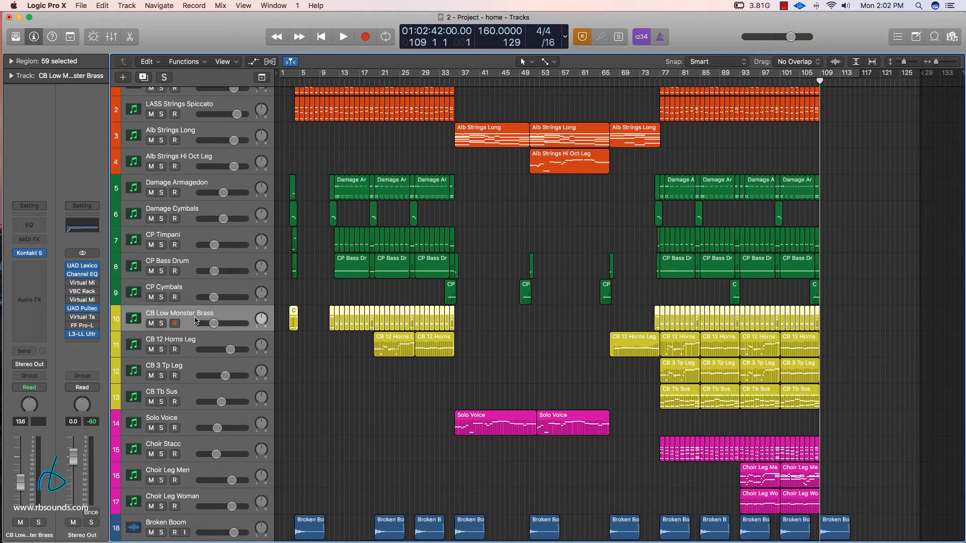
{"action": "left_click", "coordinate": [523, 336]}
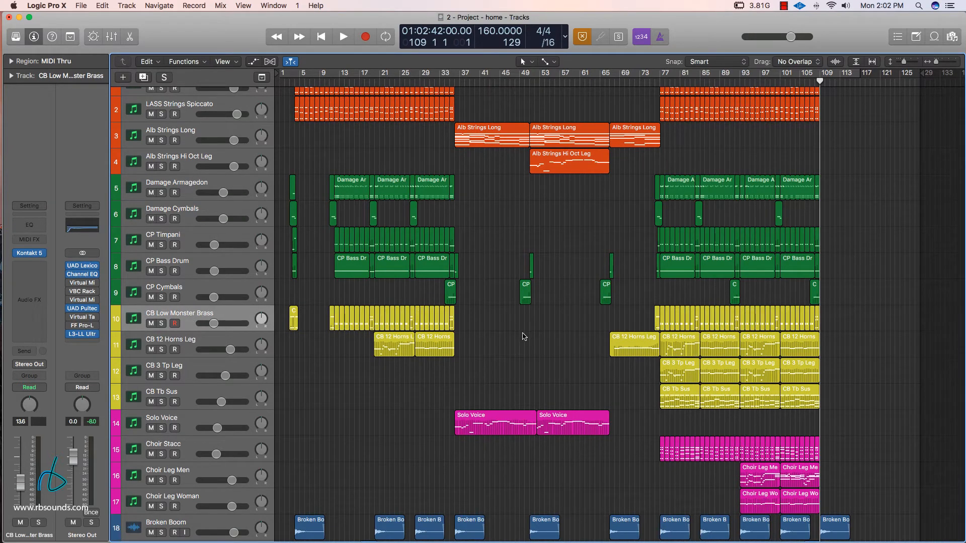
Step: Highlight the regions of the CB 12 Horns Leg, CB 3 Tp Leg and CB Tb Sus tracks one after another
{"action": "left_click", "coordinate": [203, 346]}
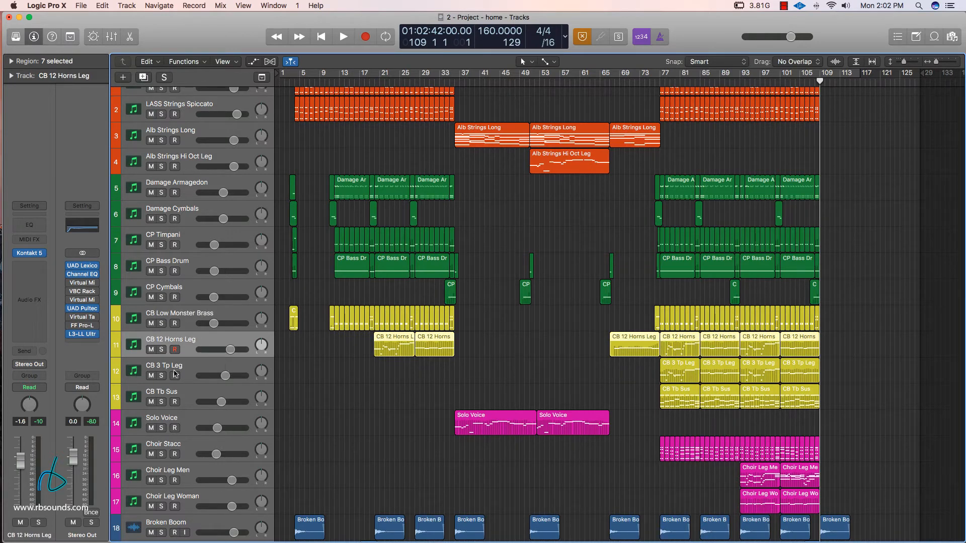
{"action": "left_click", "coordinate": [194, 371]}
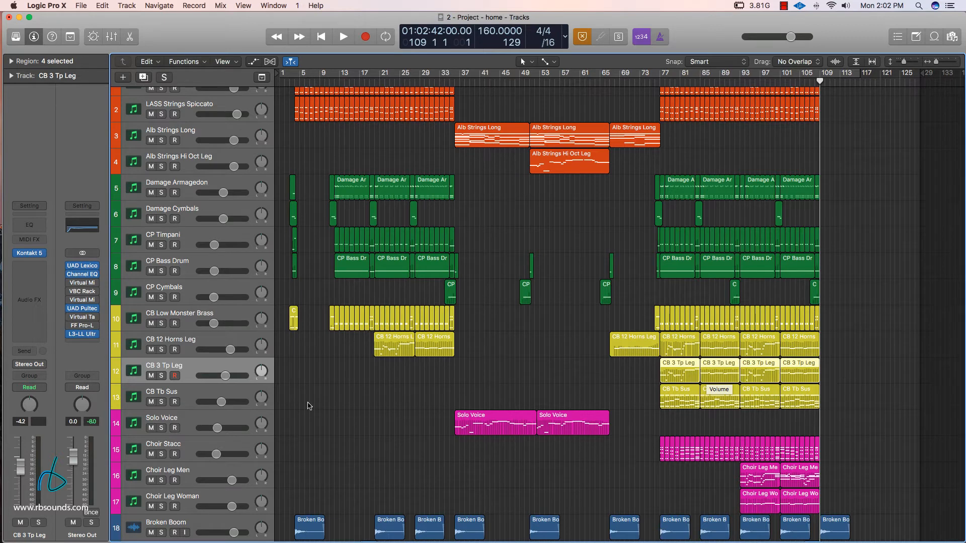
{"action": "left_click", "coordinate": [184, 394]}
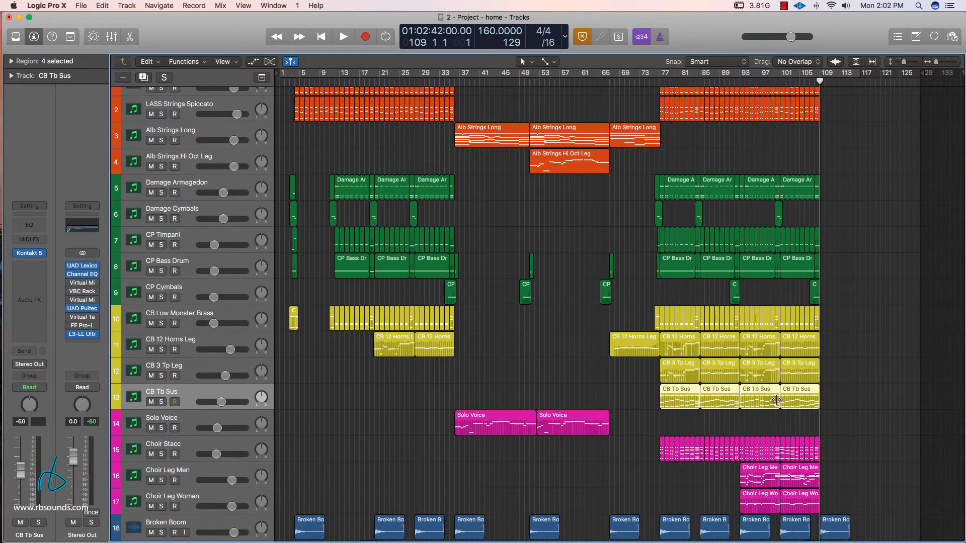
Step: Highlight the regions of the Solo Voice, Choir Stacc and Choir Leg Men tracks in turn, and clear the selection
{"action": "scroll", "coordinate": [763, 401], "scroll_direction": "down", "scroll_amount": 3}
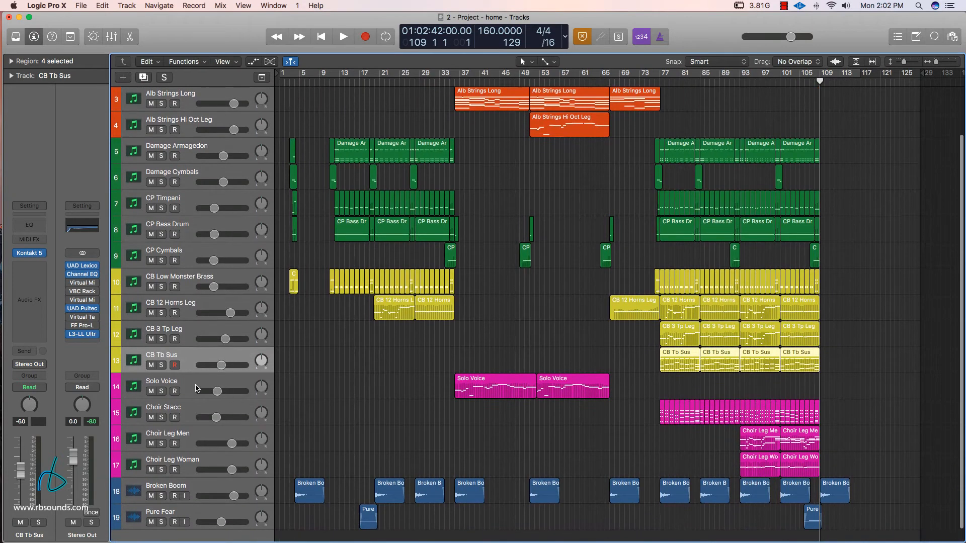
{"action": "left_click", "coordinate": [332, 389]}
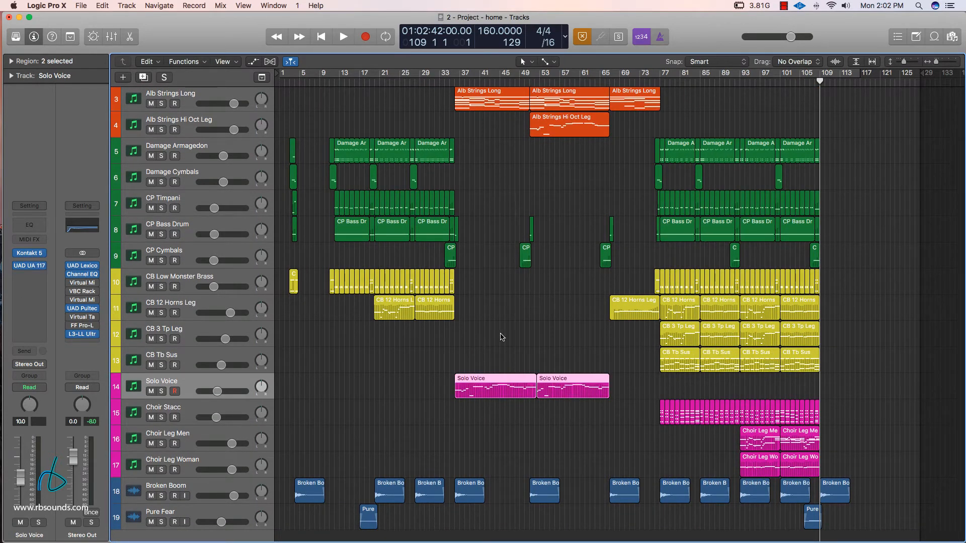
{"action": "left_click", "coordinate": [195, 414]}
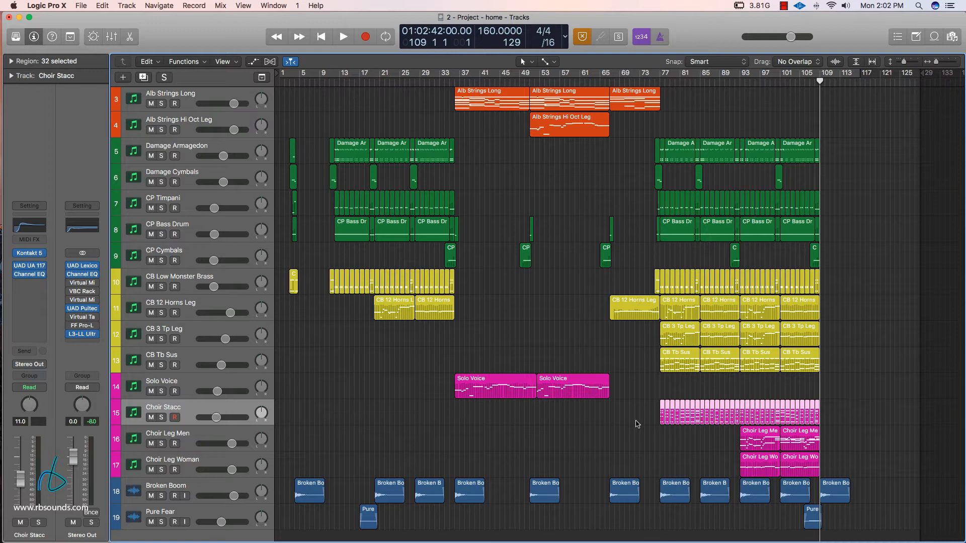
{"action": "left_click_drag", "start_coordinate": [637, 424], "coordinate": [837, 414]}
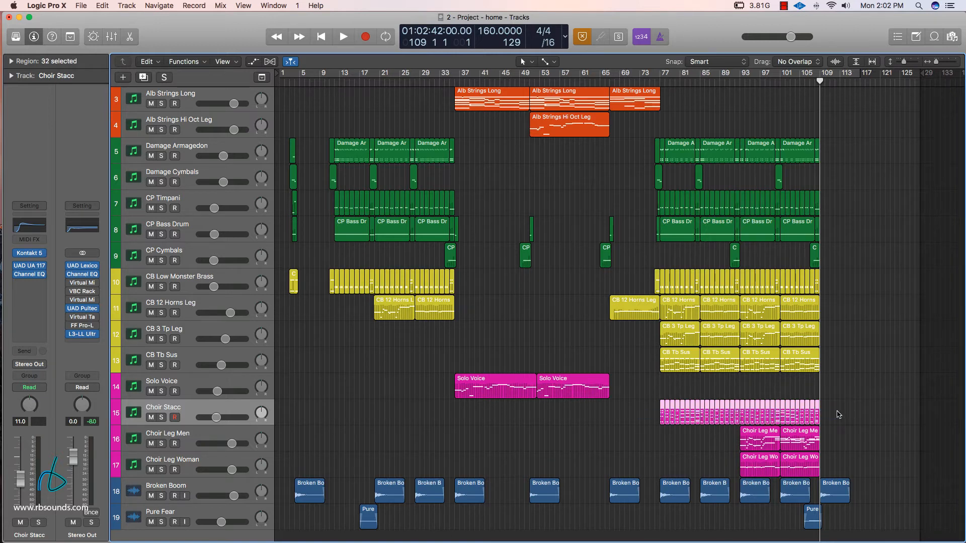
{"action": "left_click", "coordinate": [194, 439]}
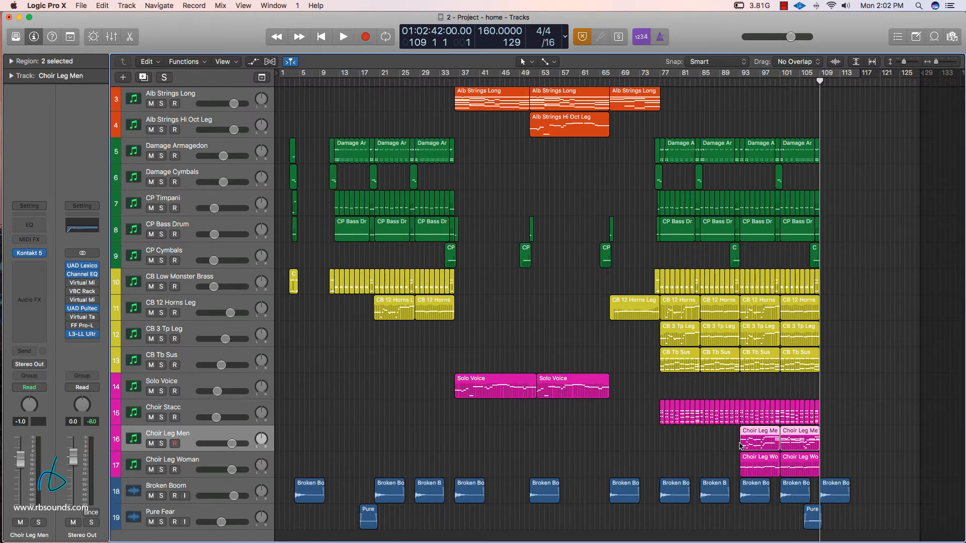
{"action": "left_click_drag", "start_coordinate": [729, 443], "coordinate": [821, 455]}
{"action": "left_click", "coordinate": [844, 452]}
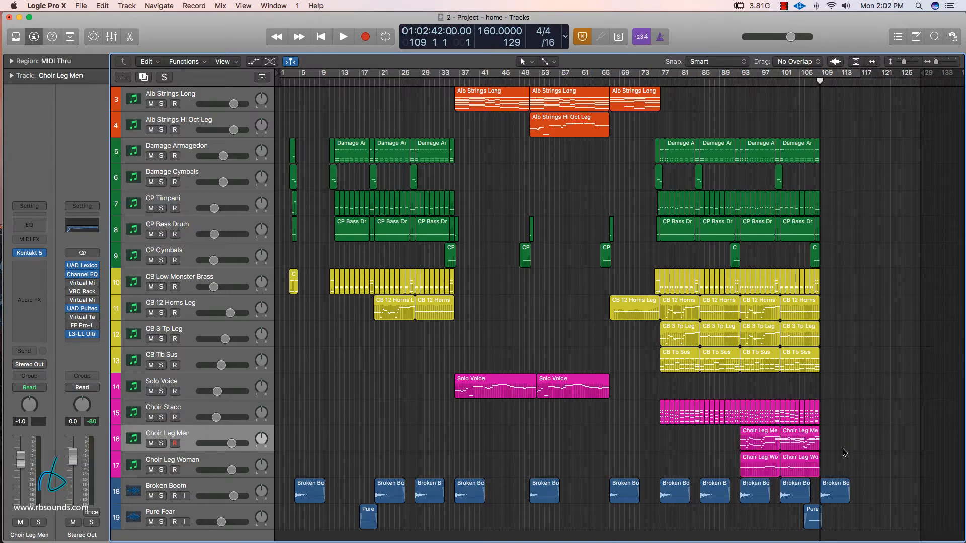
Step: Highlight all regions of the Broken Boom effects track and clear the region selection
{"action": "scroll", "coordinate": [844, 454], "scroll_direction": "down", "scroll_amount": 2}
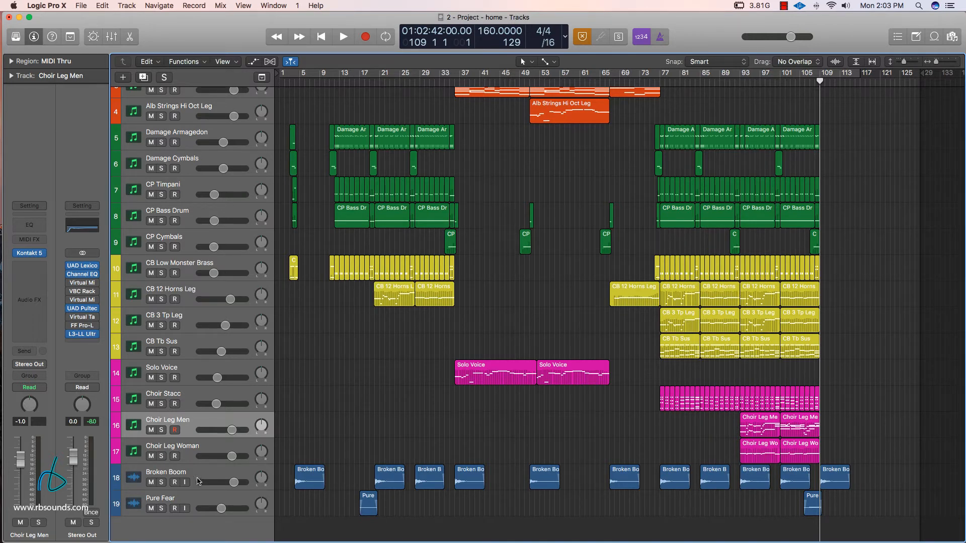
{"action": "left_click", "coordinate": [201, 482]}
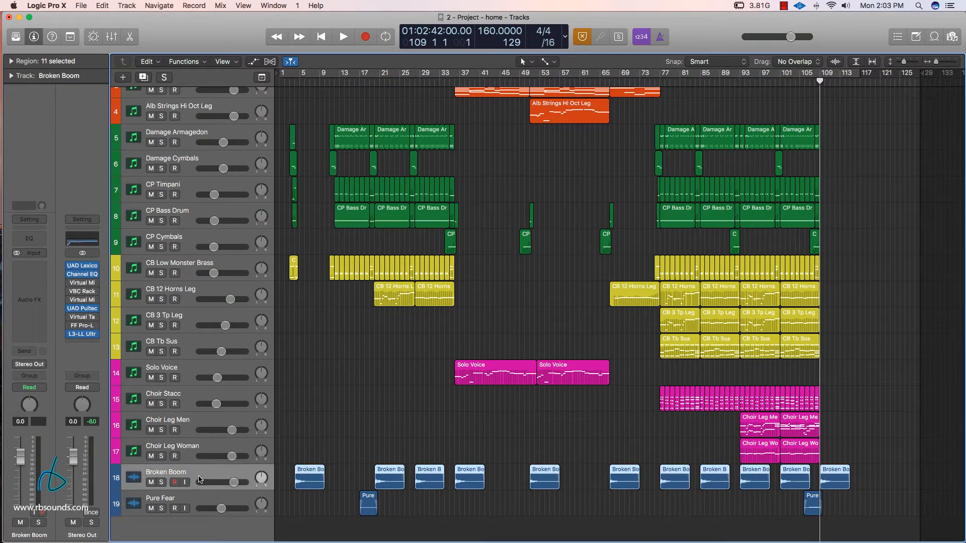
{"action": "left_click", "coordinate": [409, 511]}
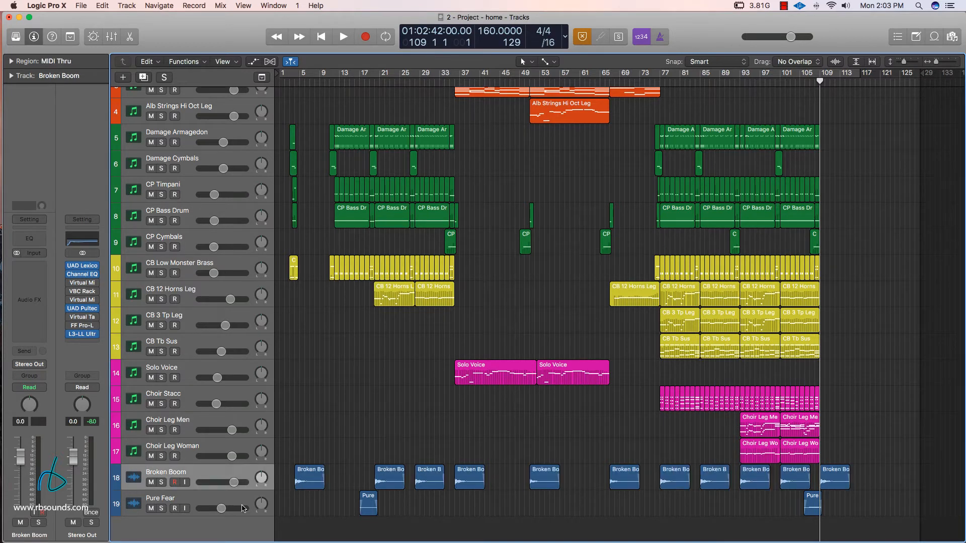
Step: Review the complete arrangement from the spiccato strings tracks down to the Broken Boom and Pure Fear effects tracks
{"action": "scroll", "coordinate": [531, 494], "scroll_direction": "up", "scroll_amount": 5}
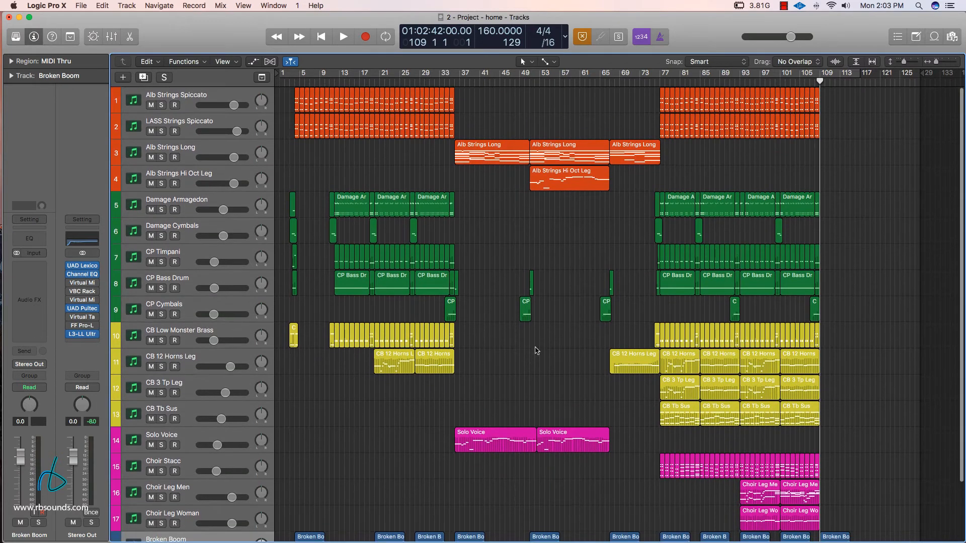
{"action": "scroll", "coordinate": [537, 367], "scroll_direction": "down", "scroll_amount": 4}
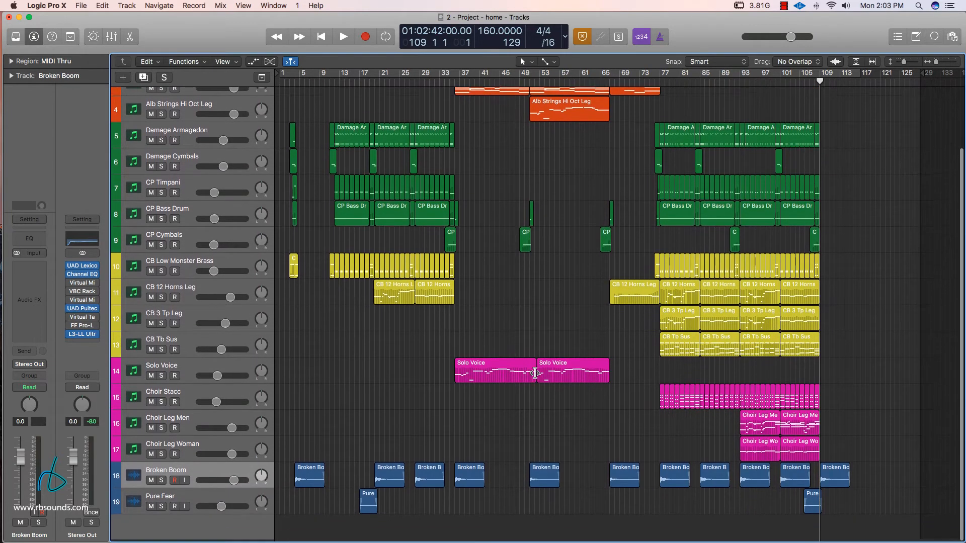
{"action": "scroll", "coordinate": [535, 375], "scroll_direction": "up", "scroll_amount": 2}
{"action": "scroll", "coordinate": [535, 376], "scroll_direction": "up", "scroll_amount": 3}
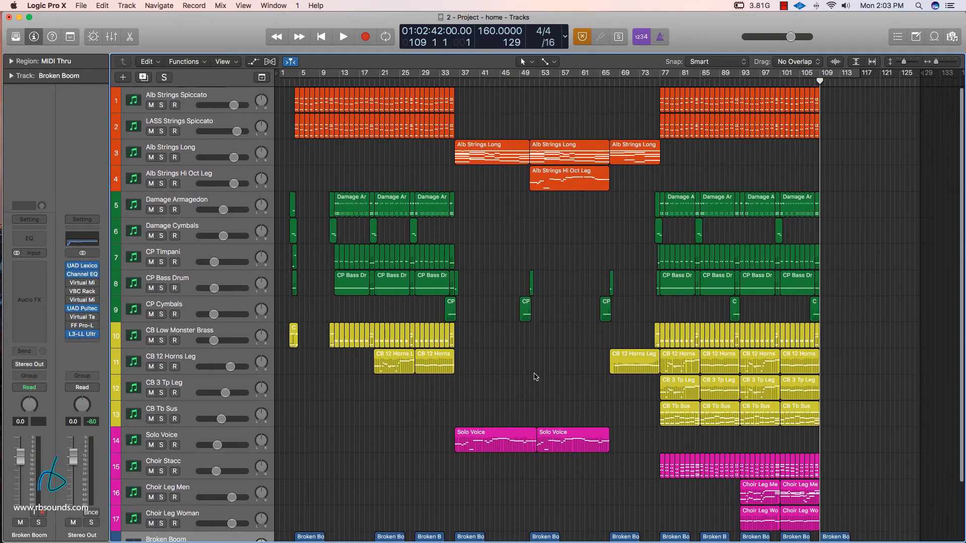
{"action": "scroll", "coordinate": [535, 376], "scroll_direction": "down", "scroll_amount": 3}
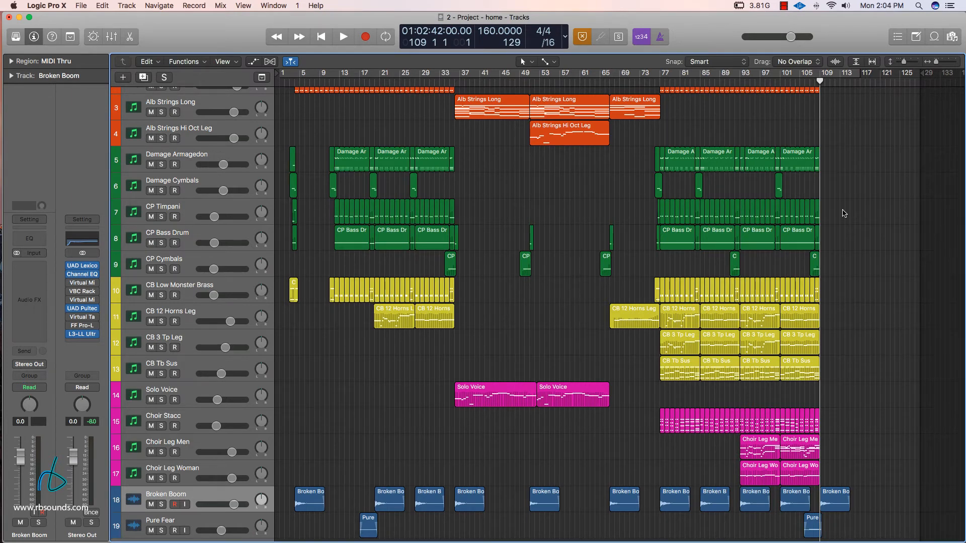
{"action": "scroll", "coordinate": [847, 215], "scroll_direction": "up", "scroll_amount": 3}
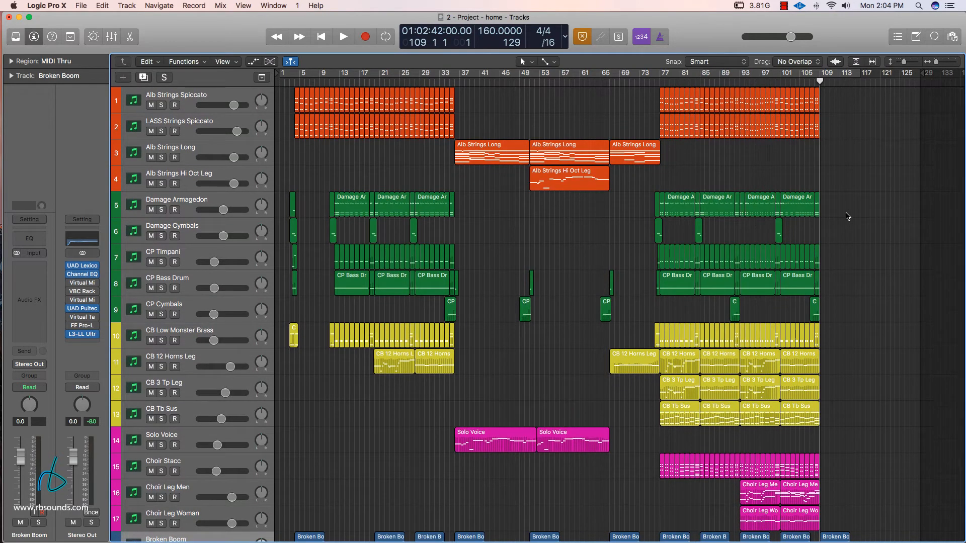
{"action": "scroll", "coordinate": [846, 222], "scroll_direction": "down", "scroll_amount": 3}
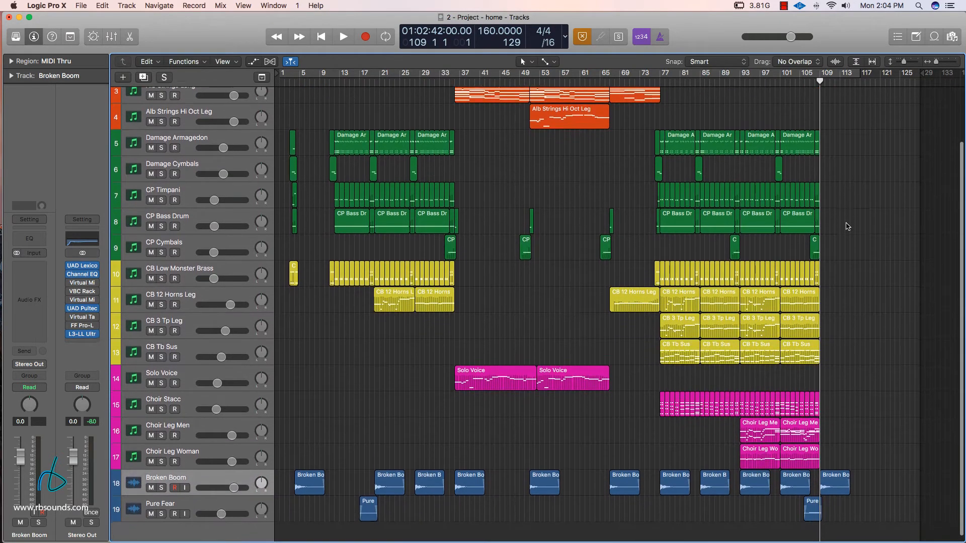
{"action": "scroll", "coordinate": [846, 227], "scroll_direction": "down", "scroll_amount": 1}
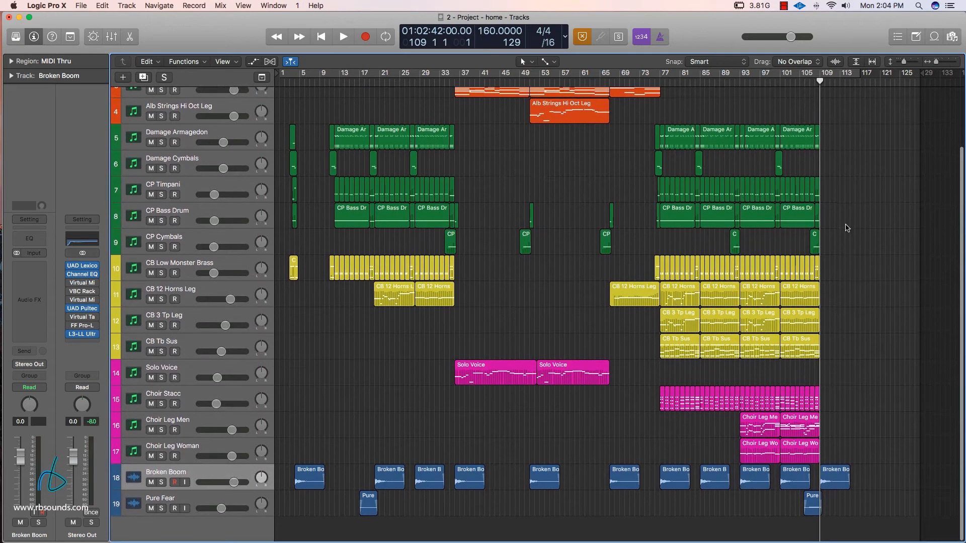
{"action": "scroll", "coordinate": [846, 228], "scroll_direction": "up", "scroll_amount": 3}
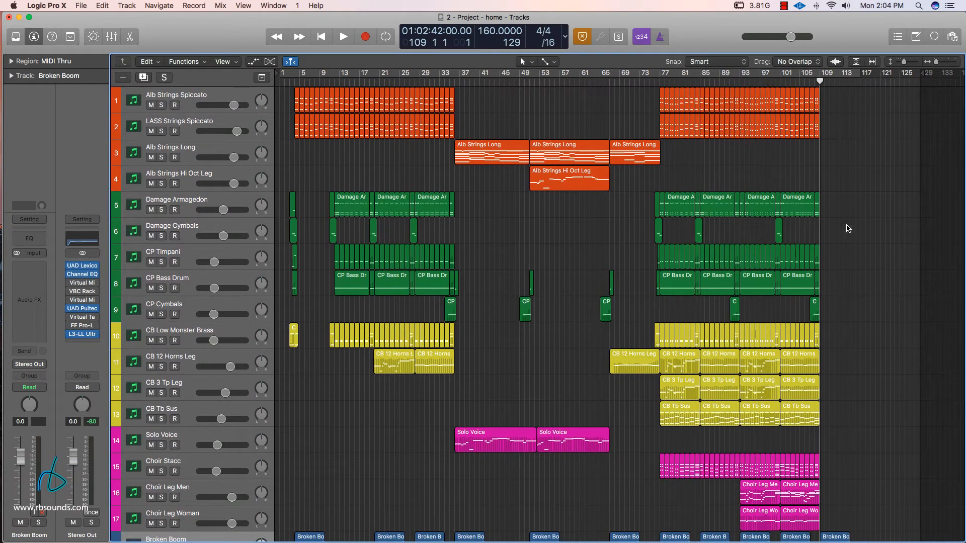
{"action": "scroll", "coordinate": [849, 229], "scroll_direction": "down", "scroll_amount": 3}
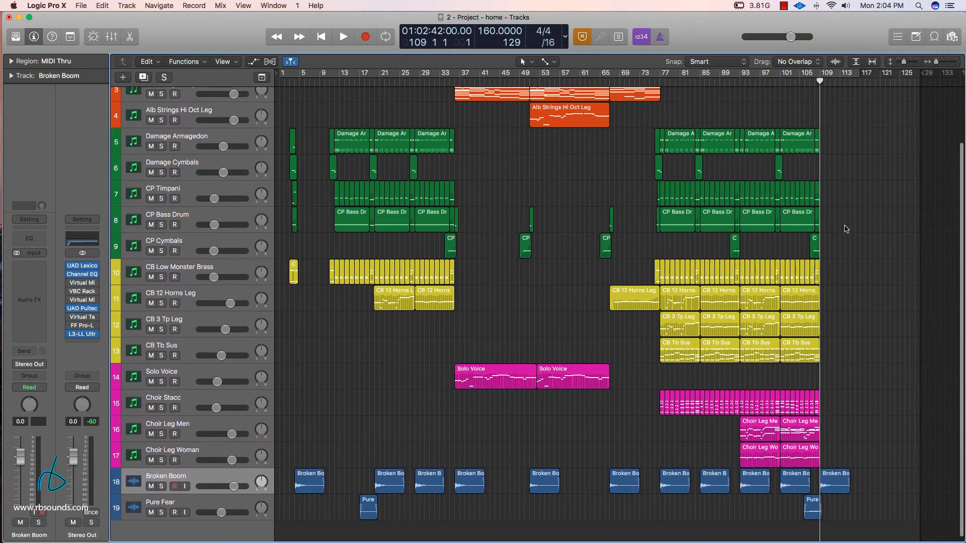
Step: Look over the arrangement from the strings to the effects tracks, and move the playhead back to bar 2
{"action": "scroll", "coordinate": [846, 228], "scroll_direction": "up", "scroll_amount": 2}
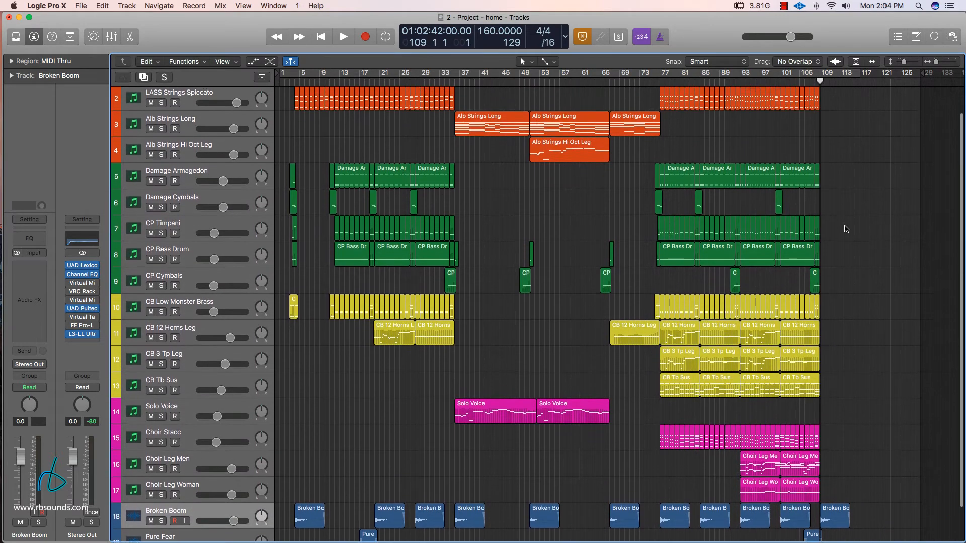
{"action": "scroll", "coordinate": [846, 229], "scroll_direction": "up", "scroll_amount": 2}
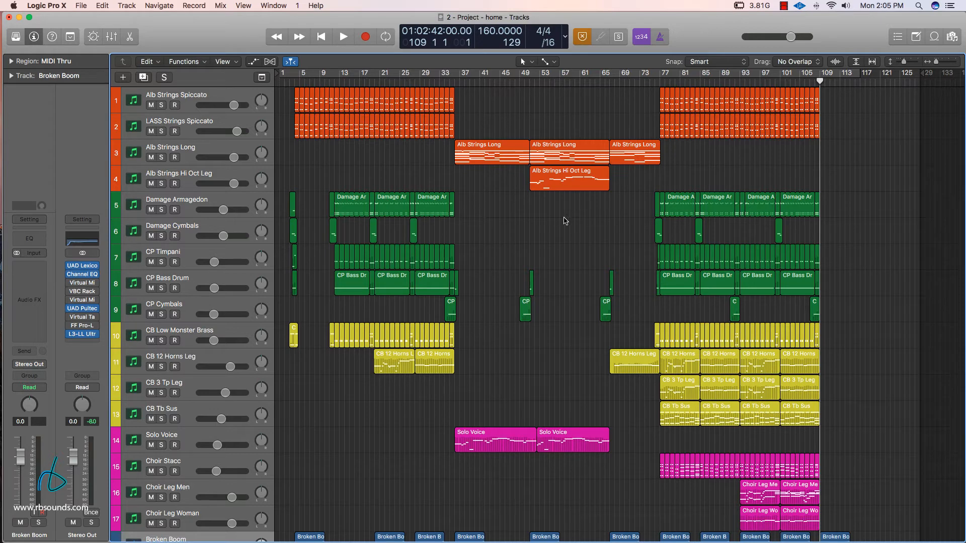
{"action": "scroll", "coordinate": [578, 222], "scroll_direction": "down", "scroll_amount": 4}
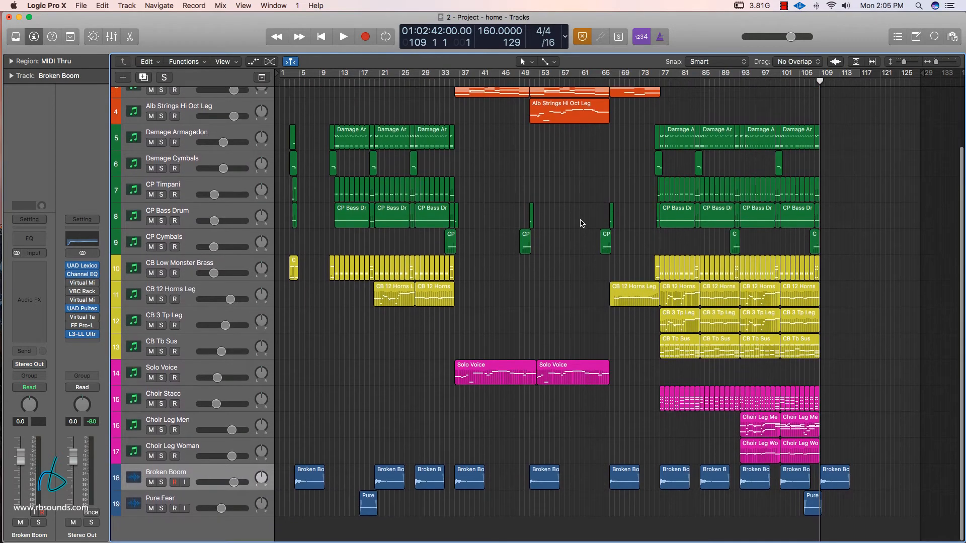
{"action": "scroll", "coordinate": [581, 222], "scroll_direction": "up", "scroll_amount": 4}
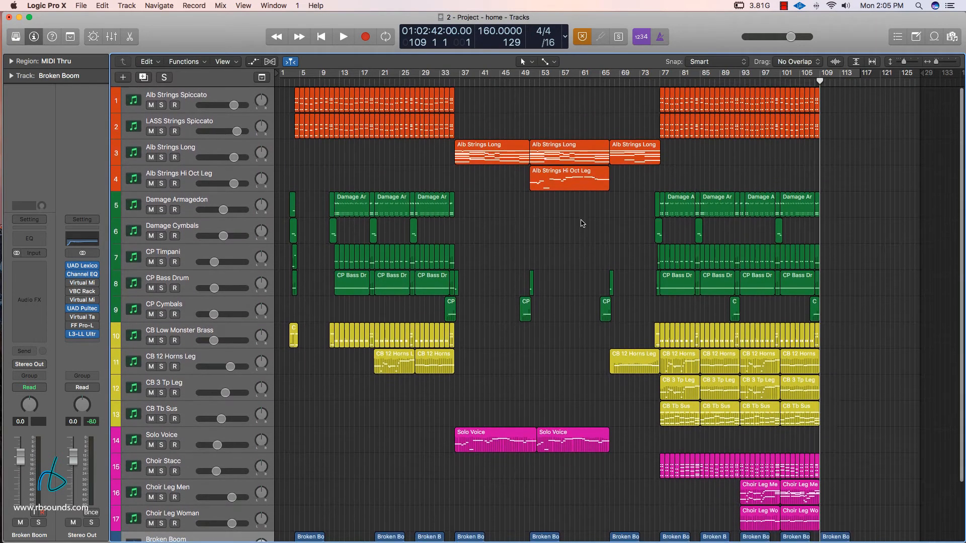
{"action": "scroll", "coordinate": [584, 224], "scroll_direction": "down", "scroll_amount": 4}
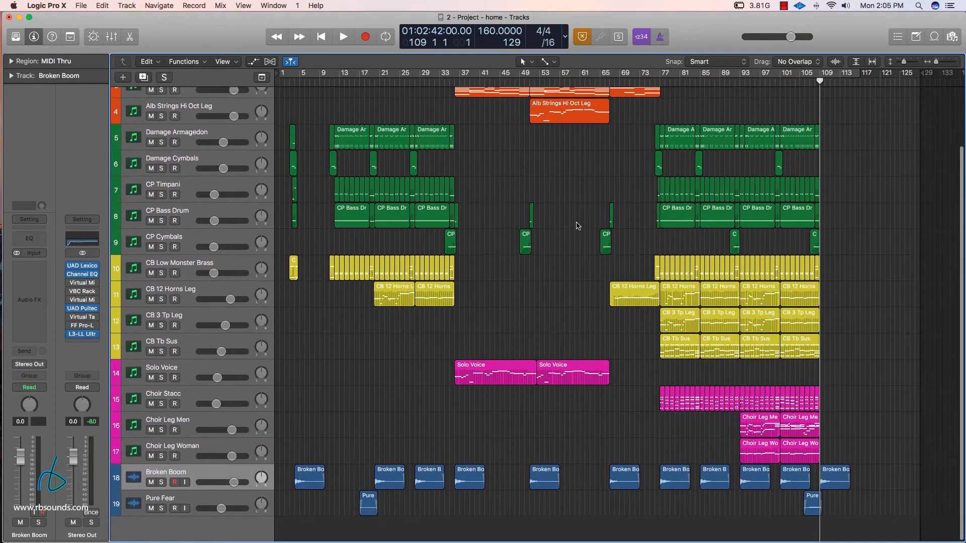
{"action": "scroll", "coordinate": [577, 225], "scroll_direction": "up", "scroll_amount": 4}
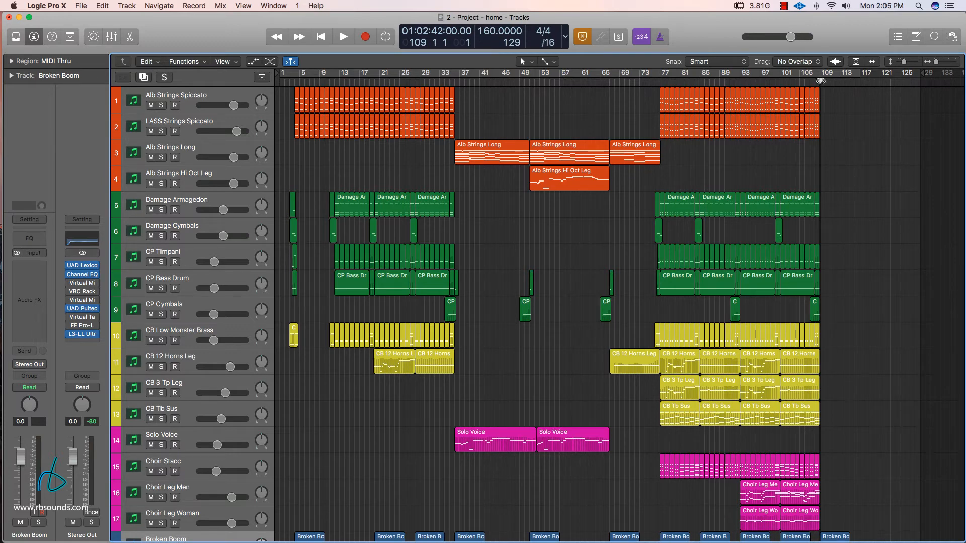
{"action": "left_click_drag", "start_coordinate": [821, 80], "coordinate": [285, 81]}
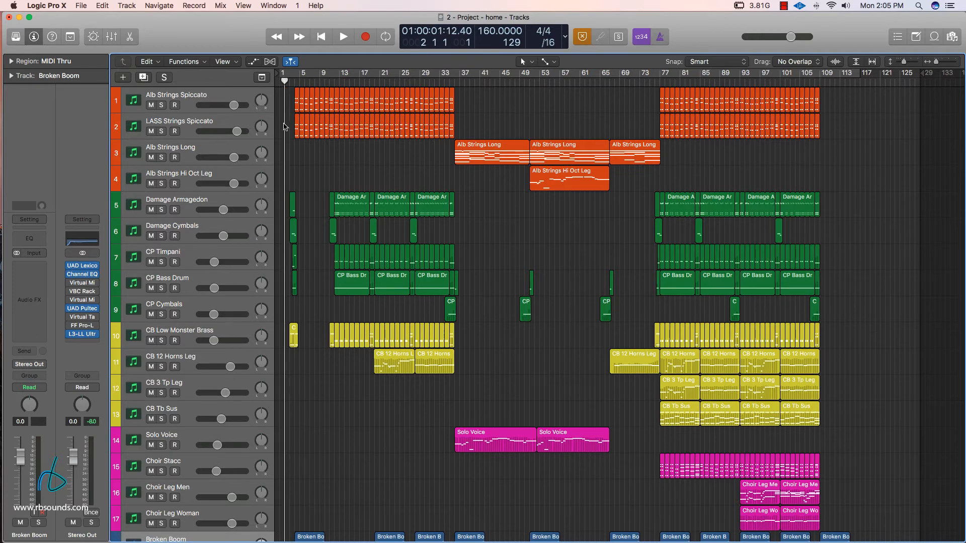
Step: Highlight the regions of the Alb Strings Spiccato and LASS Strings Spiccato tracks alternately, twice each
{"action": "left_click", "coordinate": [200, 97]}
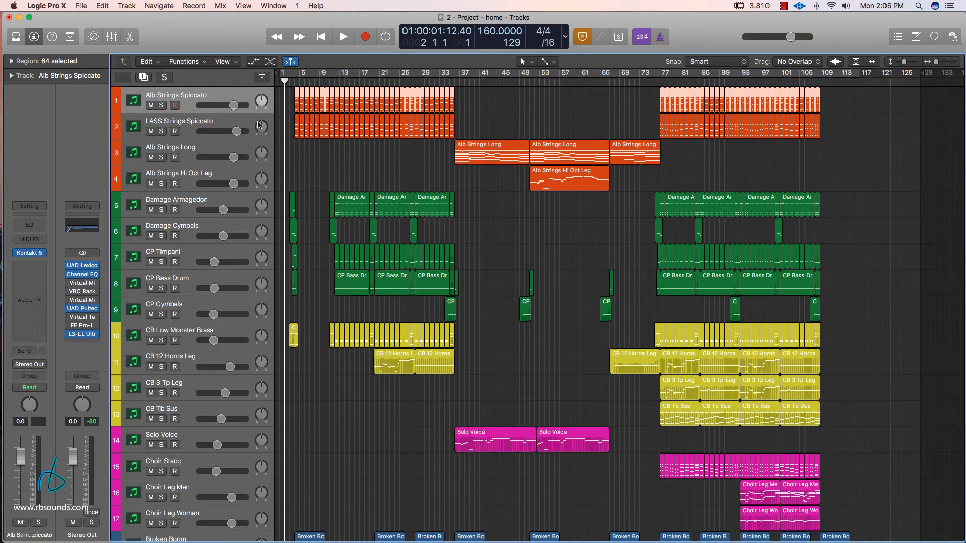
{"action": "left_click", "coordinate": [203, 124]}
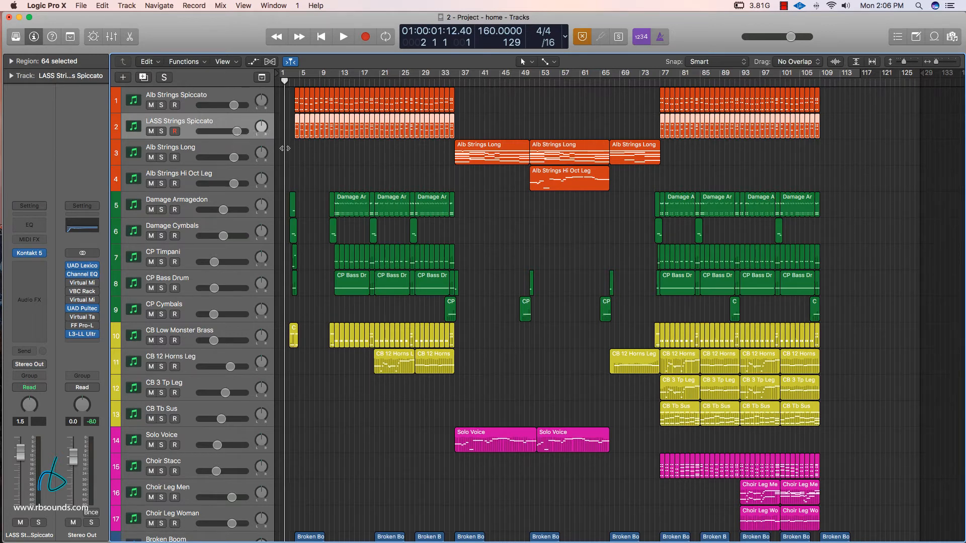
{"action": "left_click", "coordinate": [206, 98]}
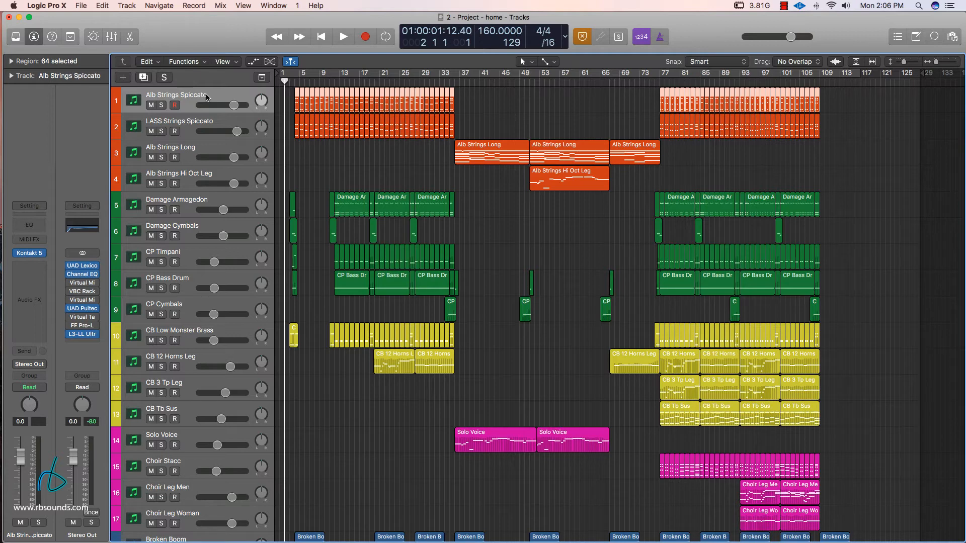
{"action": "left_click", "coordinate": [195, 126]}
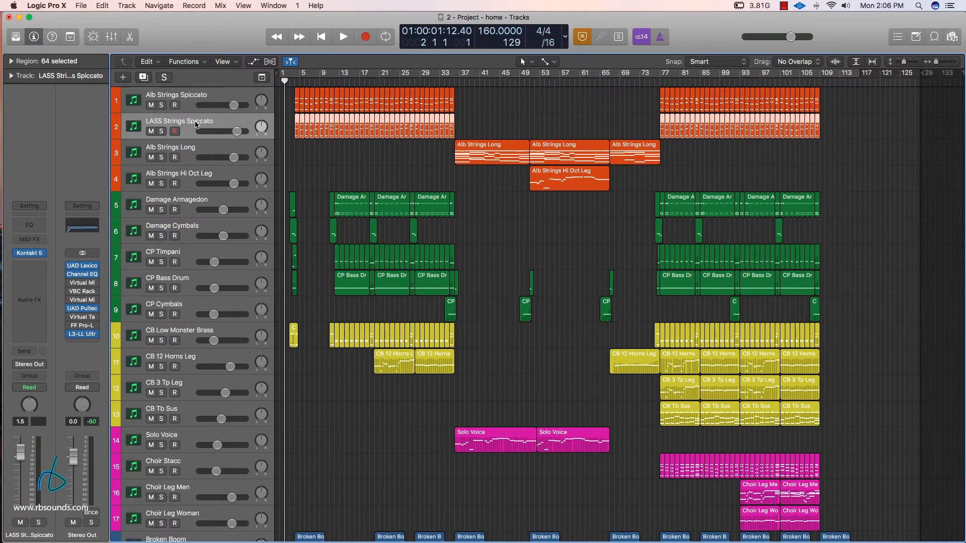
Step: Highlight the regions of the Alb Strings Long and Alb Strings Hi Oct Leg tracks in turn, and clear the region selection
{"action": "left_click", "coordinate": [203, 151]}
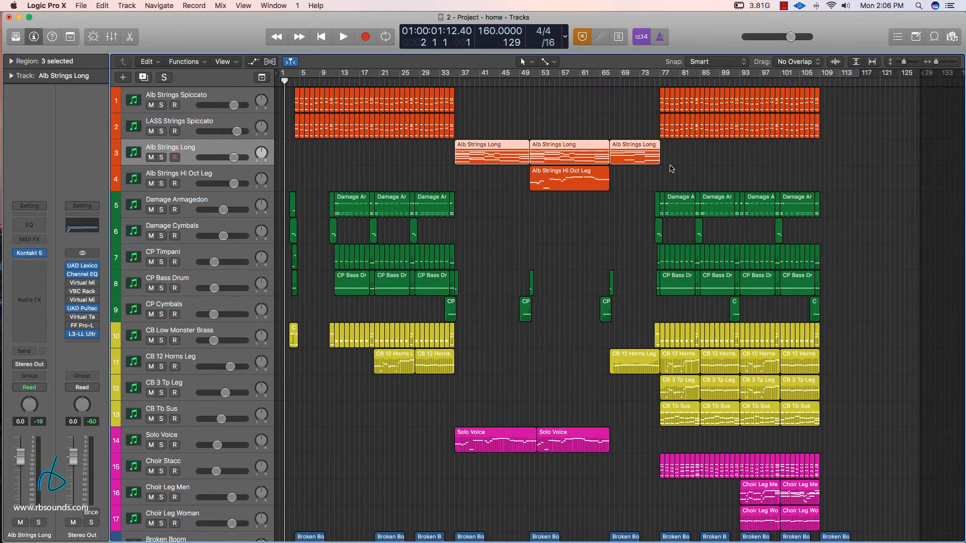
{"action": "left_click", "coordinate": [204, 174]}
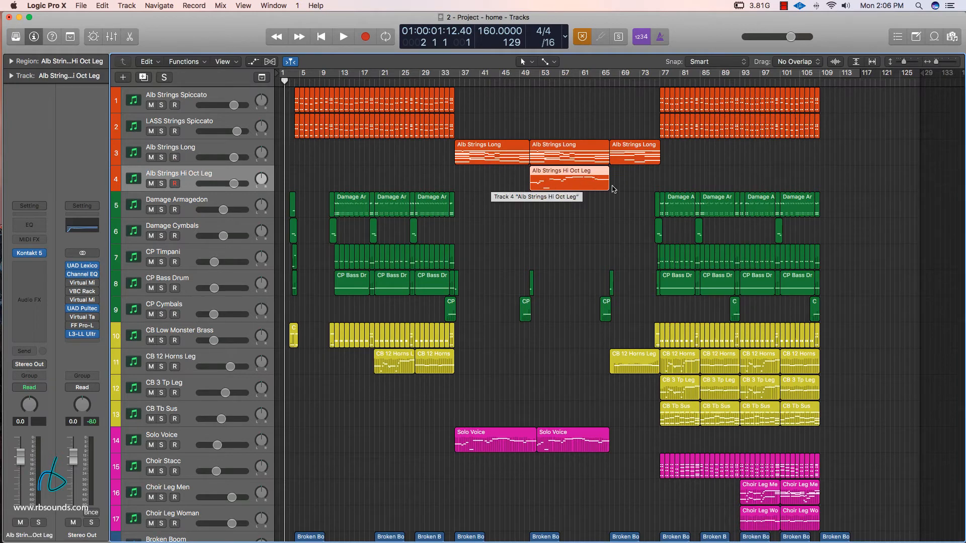
{"action": "left_click", "coordinate": [580, 245]}
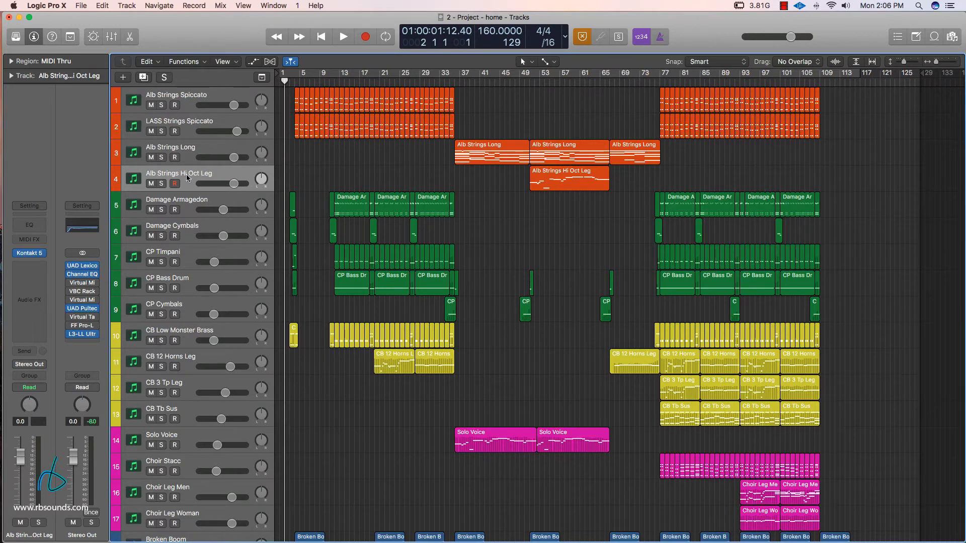
Step: Highlight the regions of each percussion track in order from Damage Armagedon to CP Cymbals, and return to Damage Cymbals
{"action": "left_click", "coordinate": [184, 202]}
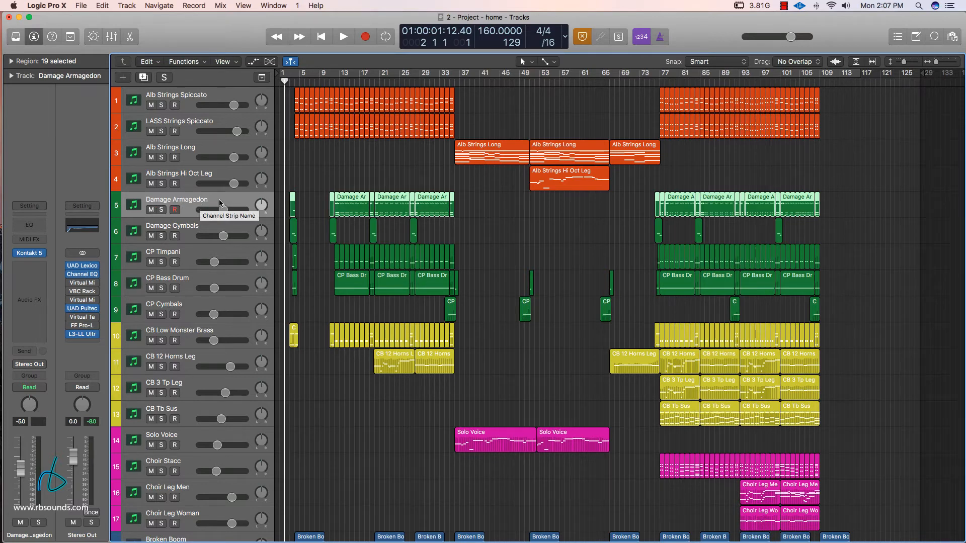
{"action": "left_click", "coordinate": [191, 228]}
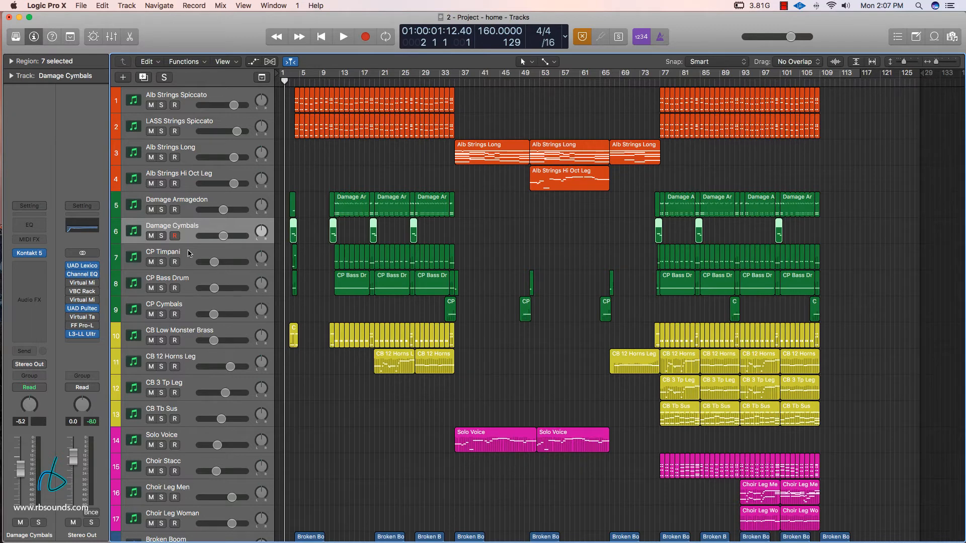
{"action": "left_click", "coordinate": [189, 253]}
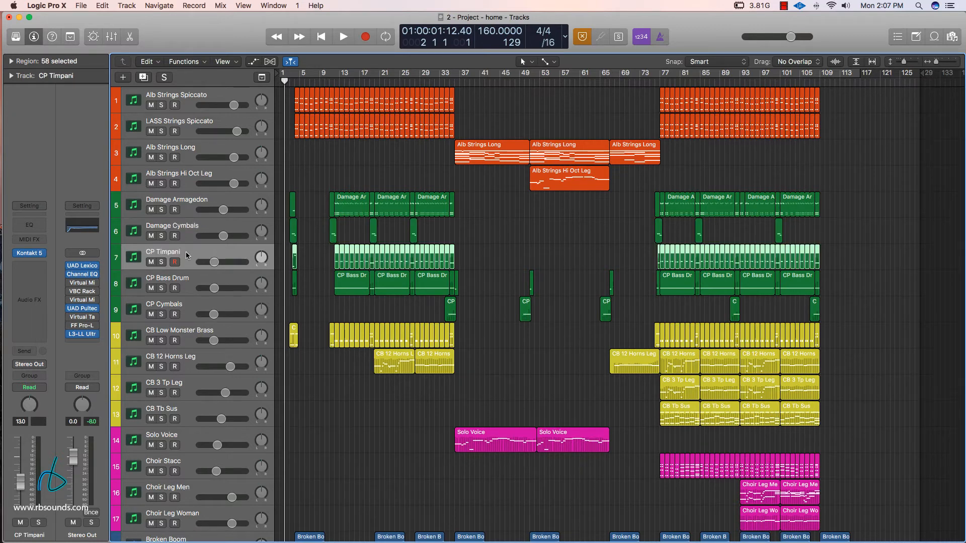
{"action": "left_click", "coordinate": [194, 283]}
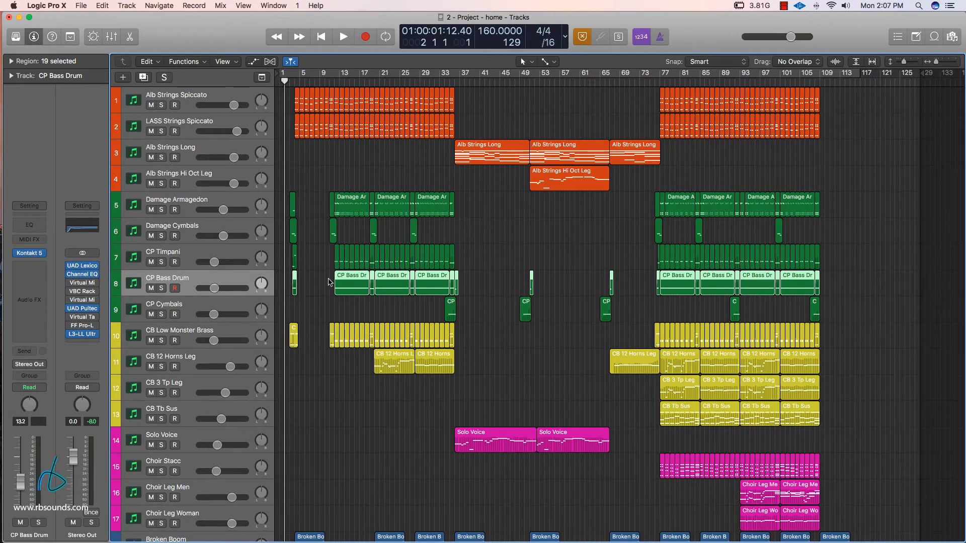
{"action": "left_click", "coordinate": [187, 307]}
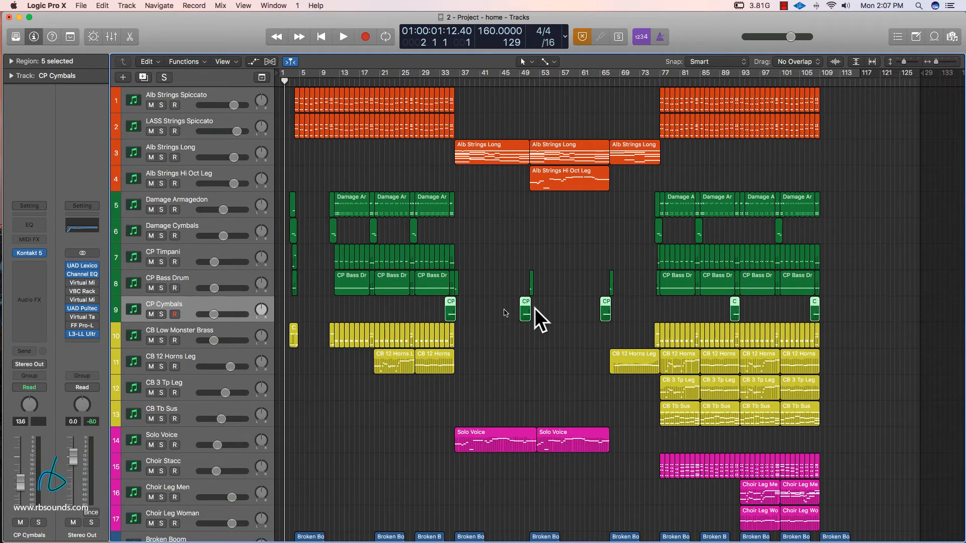
{"action": "left_click", "coordinate": [189, 229]}
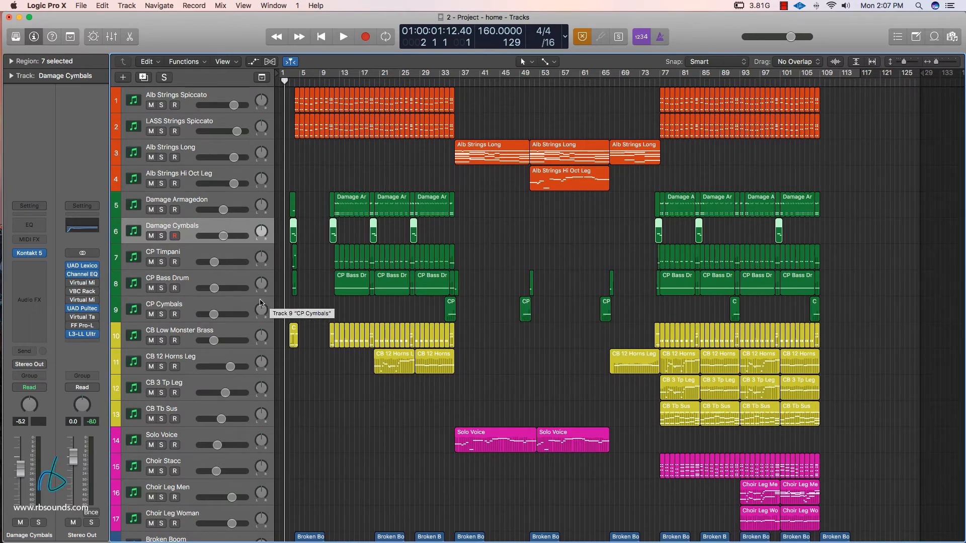
Step: Highlight the regions of the brass tracks one after another, from CB Low Monster Brass down to CB Tb Sus
{"action": "left_click", "coordinate": [182, 330]}
{"action": "scroll", "coordinate": [193, 330], "scroll_direction": "down", "scroll_amount": 3}
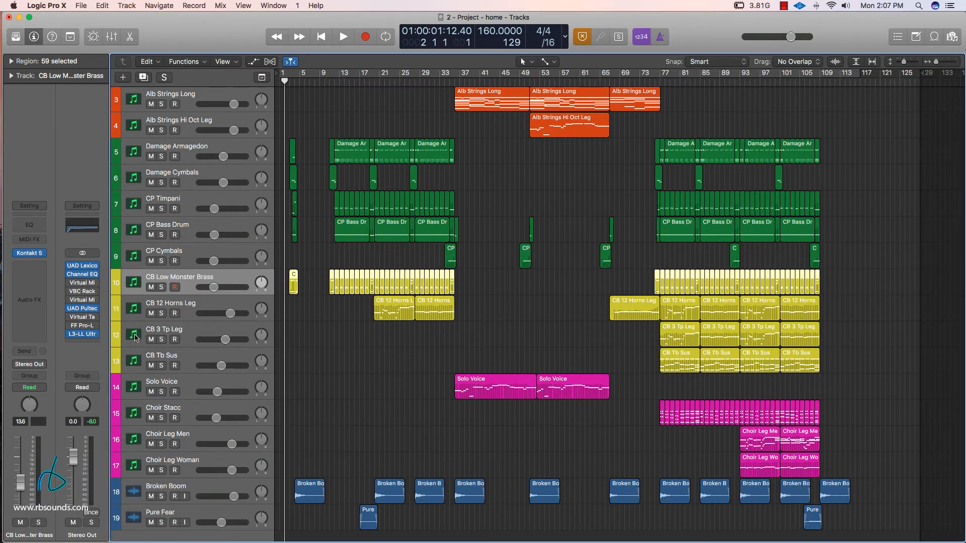
{"action": "left_click", "coordinate": [186, 308]}
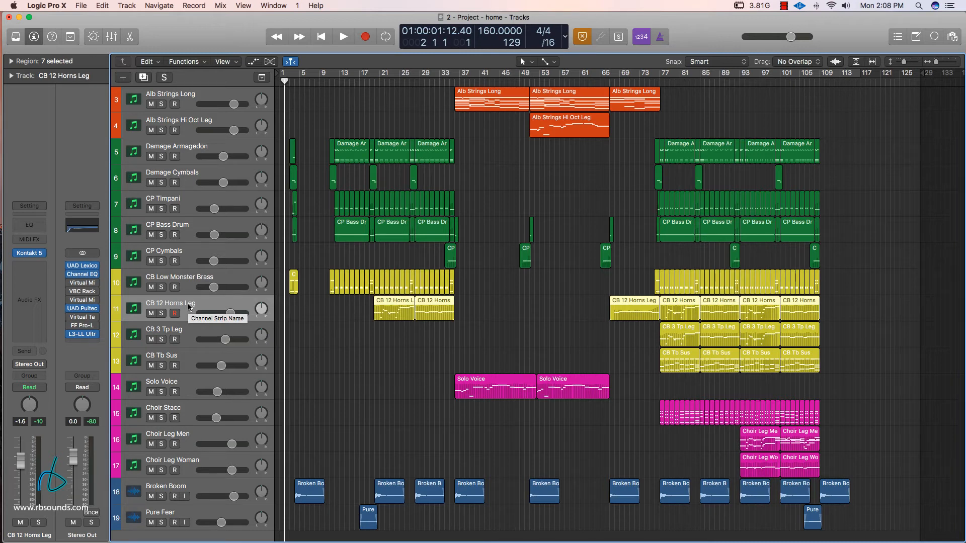
{"action": "left_click", "coordinate": [192, 330]}
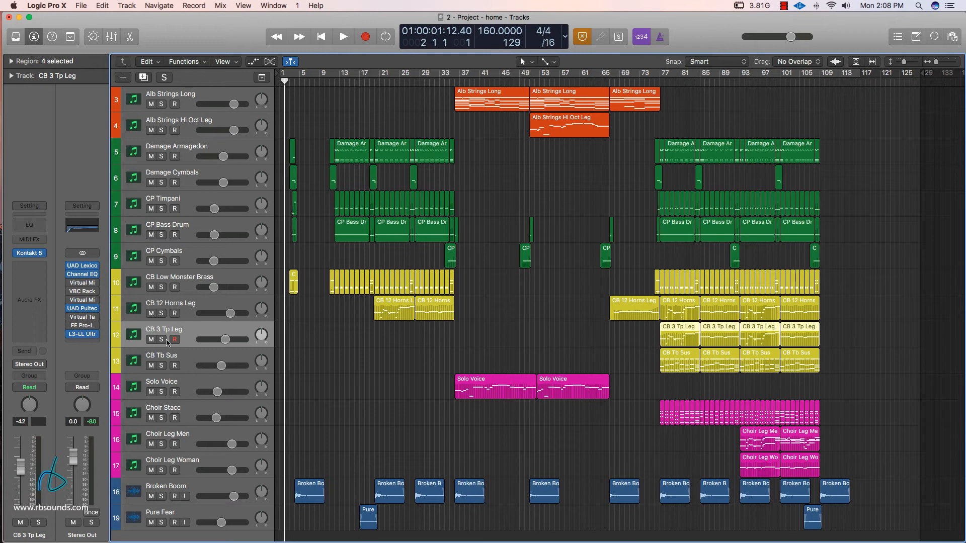
{"action": "left_click", "coordinate": [179, 358]}
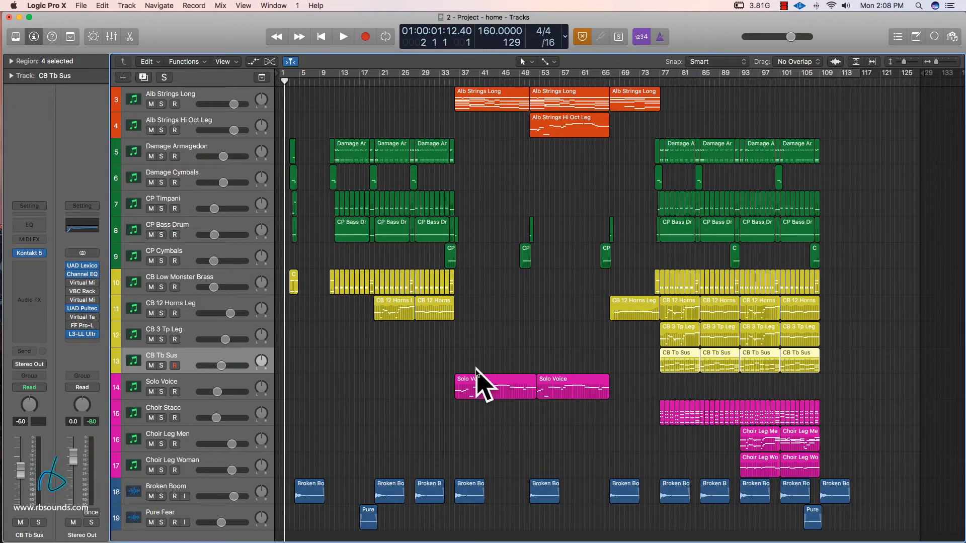
Step: Inspect the main page of the Solo Voice track's 8DIO Jenifer Legato instrument in Kontakt, and close the plug-in window
{"action": "left_click", "coordinate": [186, 385]}
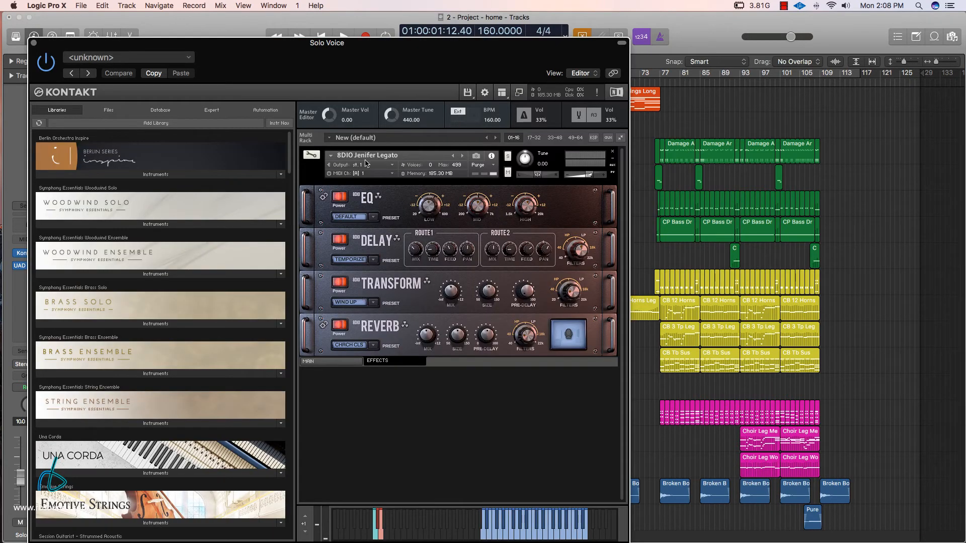
{"action": "left_click", "coordinate": [342, 363]}
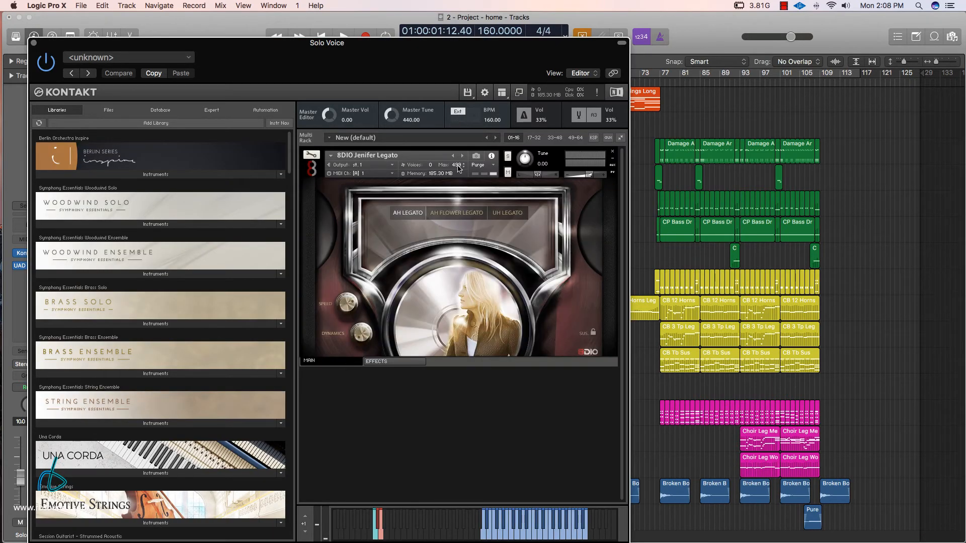
{"action": "left_click", "coordinate": [33, 43]}
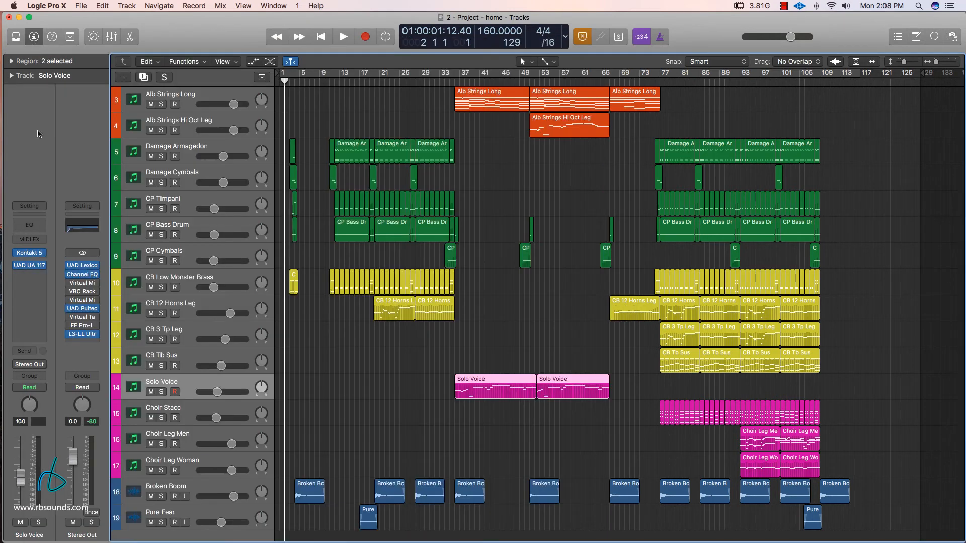
Step: Inspect the Oceania women and men patches in the Choir Stacc track's Kontakt instrument, and close the plug-in window
{"action": "left_click", "coordinate": [190, 407]}
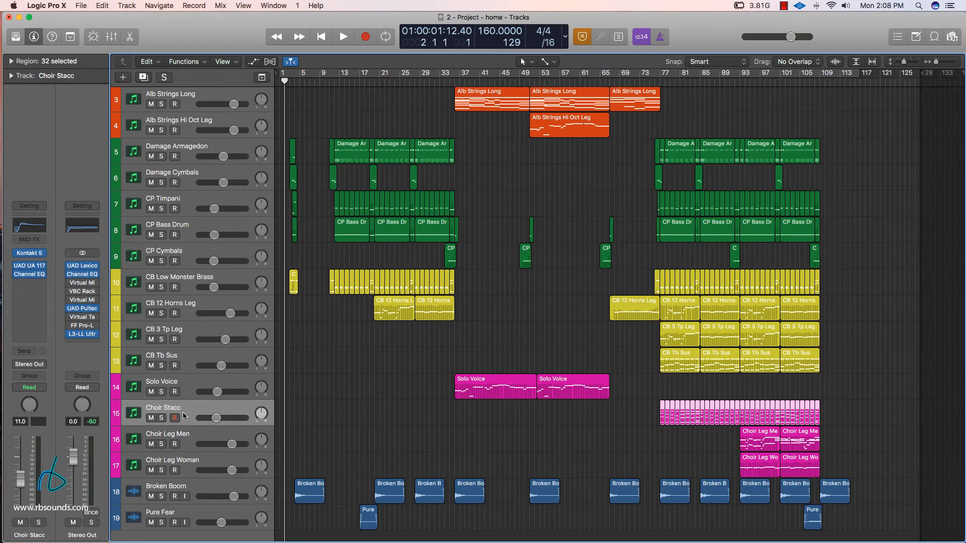
{"action": "mouse_move", "coordinate": [36, 254]}
{"action": "left_click", "coordinate": [33, 257]}
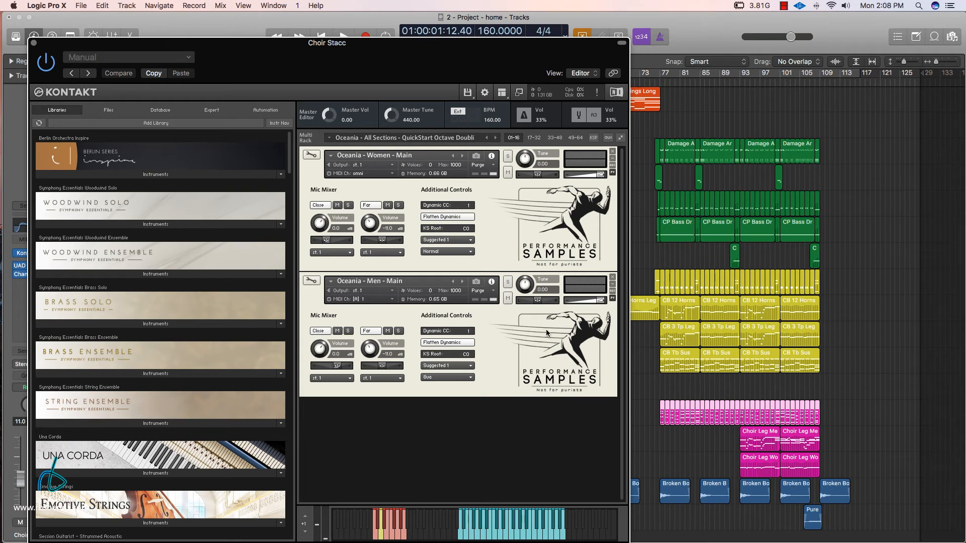
{"action": "left_click", "coordinate": [34, 44]}
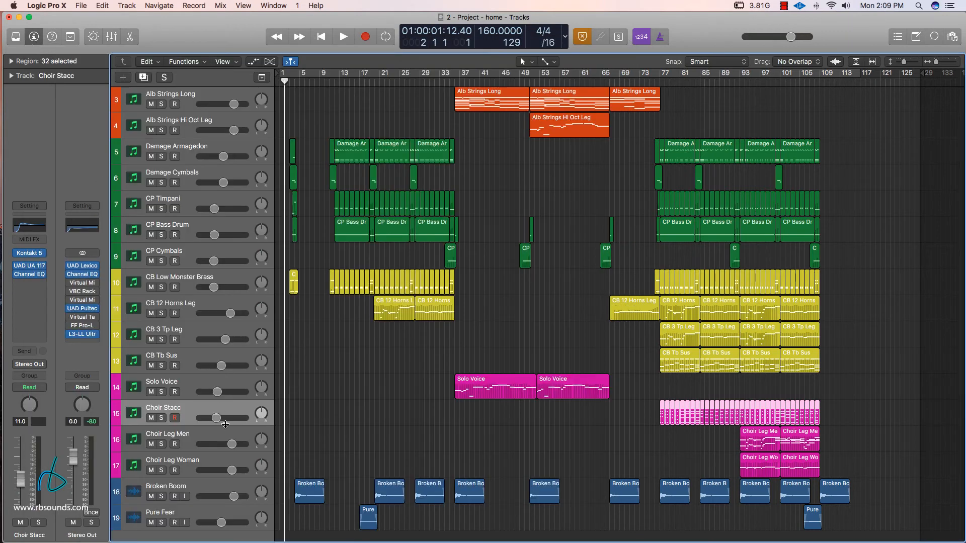
Step: Inspect the Wotan men's choir patch in the Choir Leg Men track's Kontakt instrument, and close the plug-in window
{"action": "left_click", "coordinate": [196, 441]}
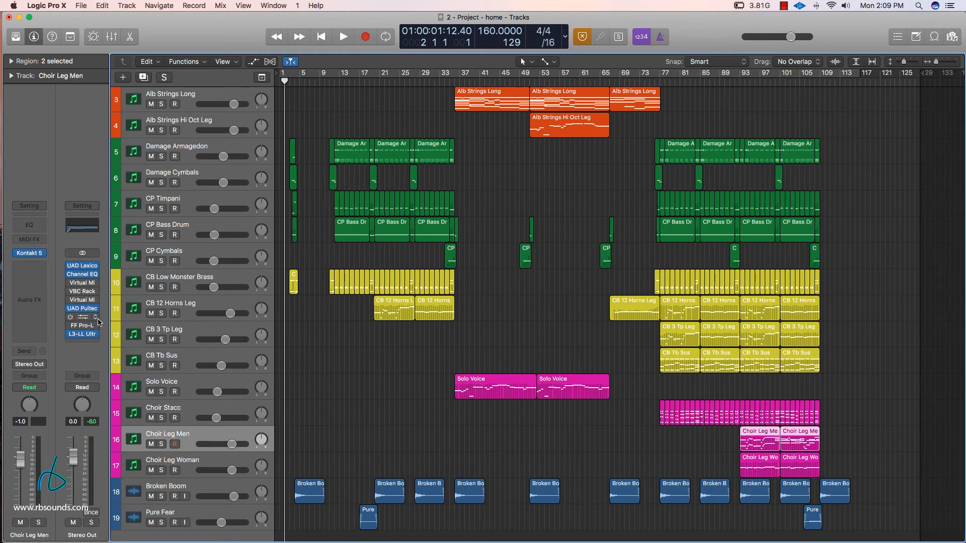
{"action": "left_click", "coordinate": [29, 256]}
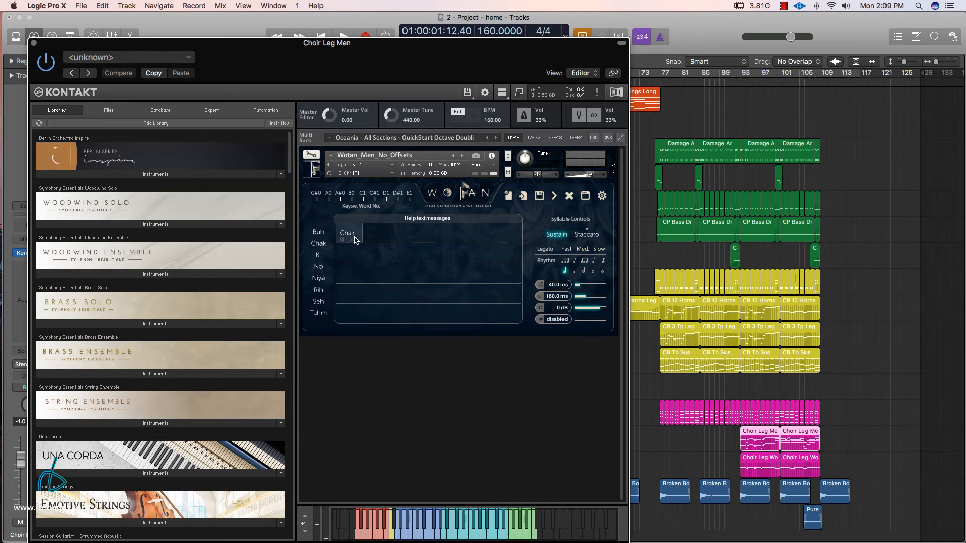
{"action": "left_click", "coordinate": [33, 42]}
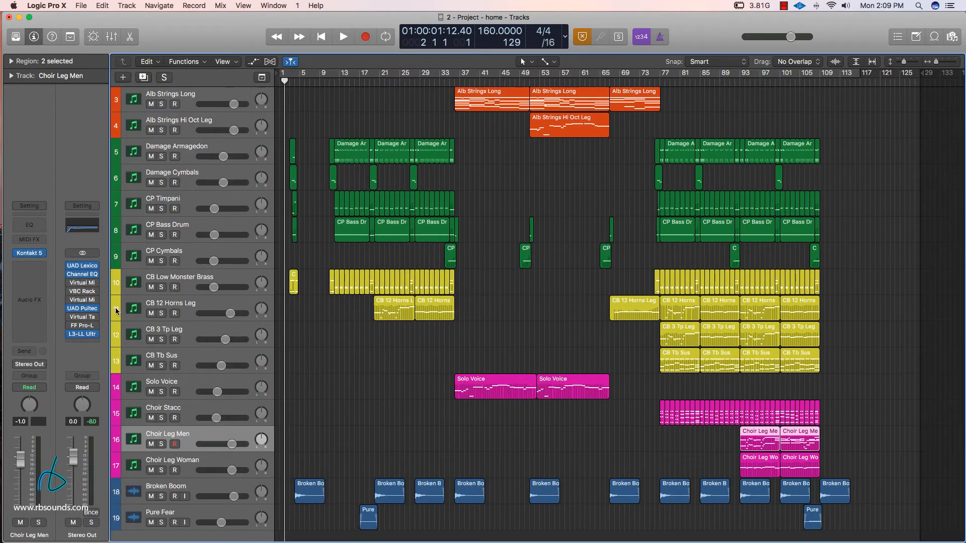
Step: Inspect the Storm Choir II Ah Legatos women's patch in the Choir Leg Woman track's Kontakt instrument, and close the plug-in window
{"action": "left_click", "coordinate": [195, 466]}
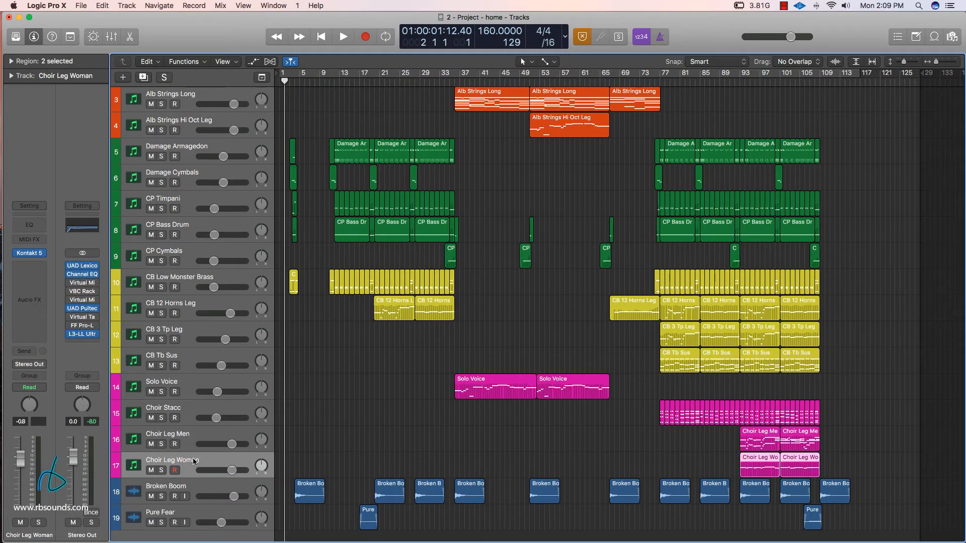
{"action": "left_click", "coordinate": [30, 254]}
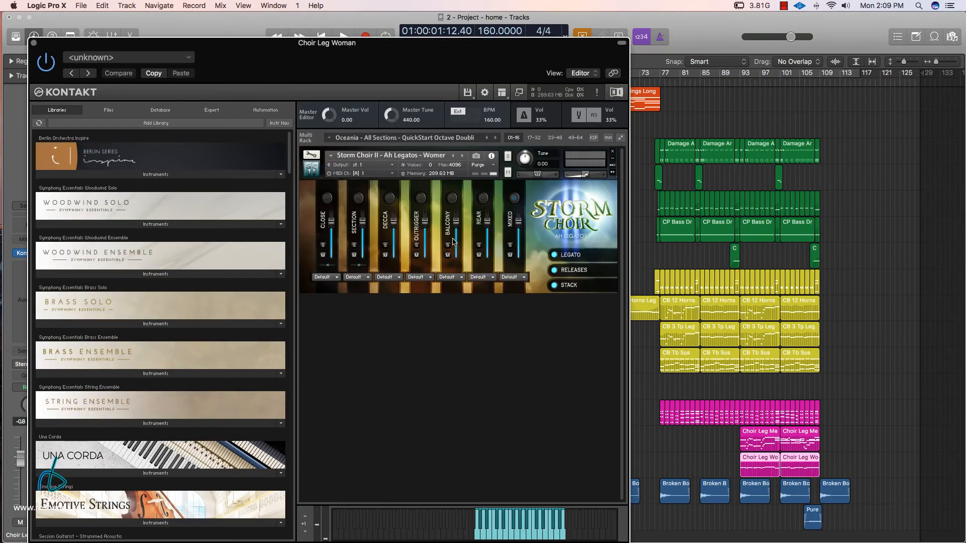
{"action": "left_click", "coordinate": [33, 43]}
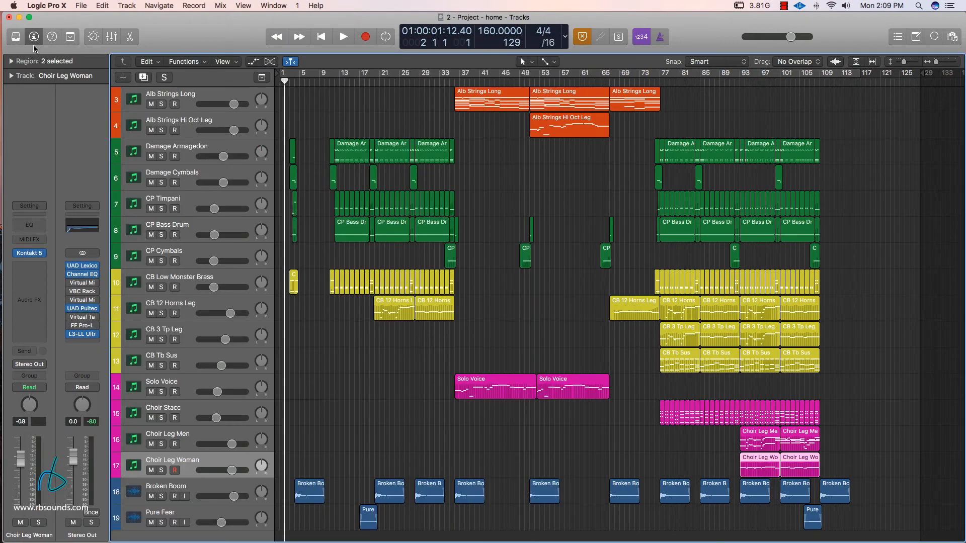
Step: Highlight the regions of the Broken Boom and Pure Fear audio tracks in turn
{"action": "left_click", "coordinate": [203, 489]}
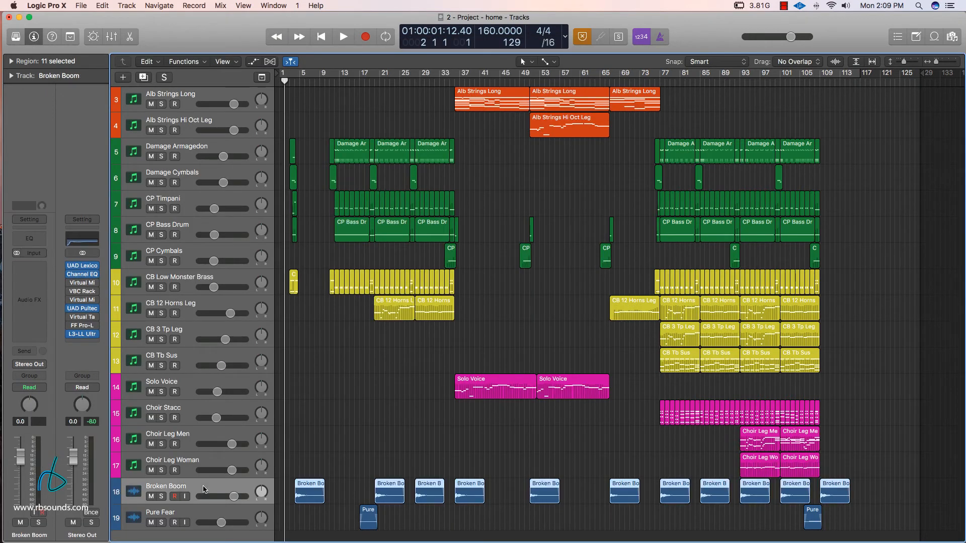
{"action": "left_click", "coordinate": [200, 517]}
{"action": "left_click", "coordinate": [193, 488]}
{"action": "left_click", "coordinate": [196, 515]}
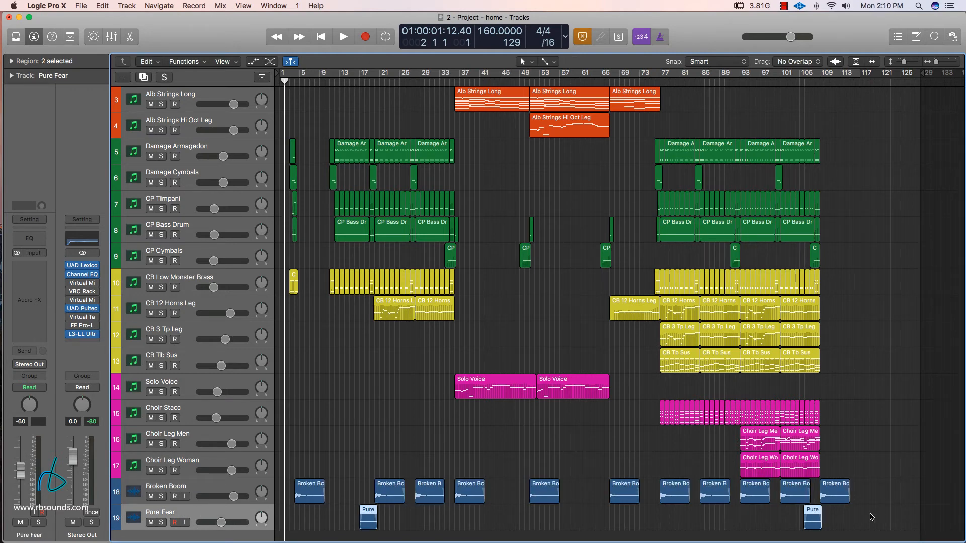
Step: Clear the region selection in the arrangement and show the mixer with all track channel strips
{"action": "scroll", "coordinate": [889, 419], "scroll_direction": "up", "scroll_amount": 3}
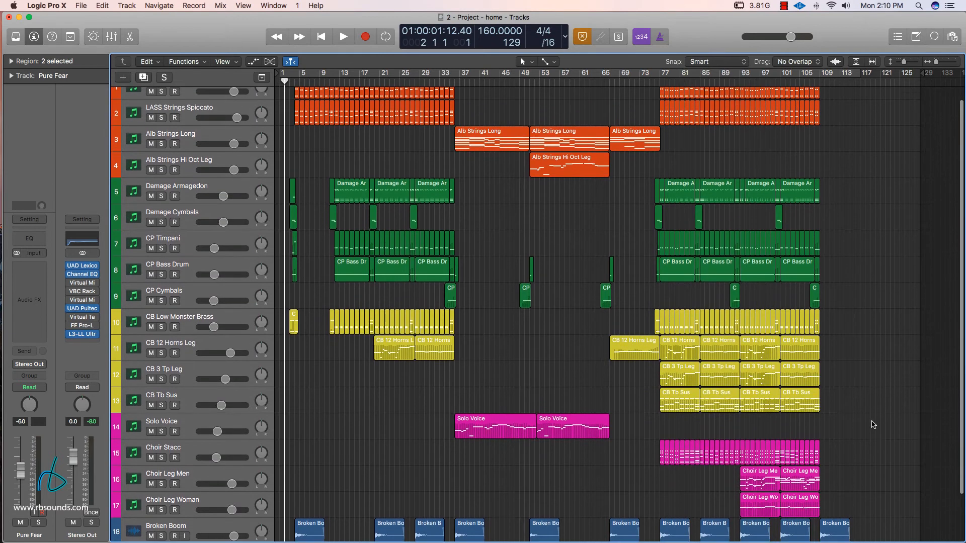
{"action": "scroll", "coordinate": [870, 427], "scroll_direction": "down", "scroll_amount": 2}
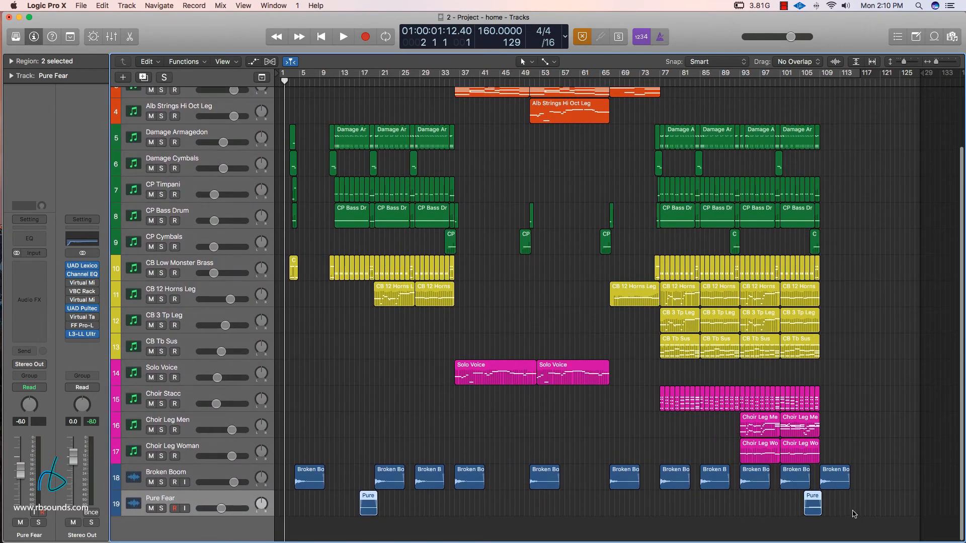
{"action": "left_click_drag", "start_coordinate": [854, 514], "coordinate": [307, 484]}
{"action": "left_click", "coordinate": [373, 435]}
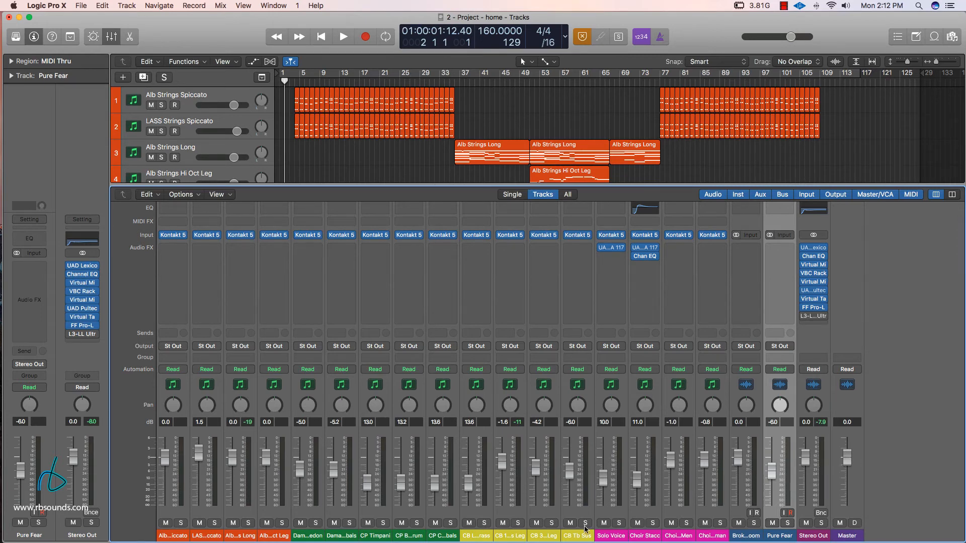
Step: Inspect the UAD UA 1176AE limiting amplifier on the Solo Voice channel strip, and close the plug-in window
{"action": "mouse_move", "coordinate": [611, 248]}
{"action": "mouse_move", "coordinate": [204, 260]}
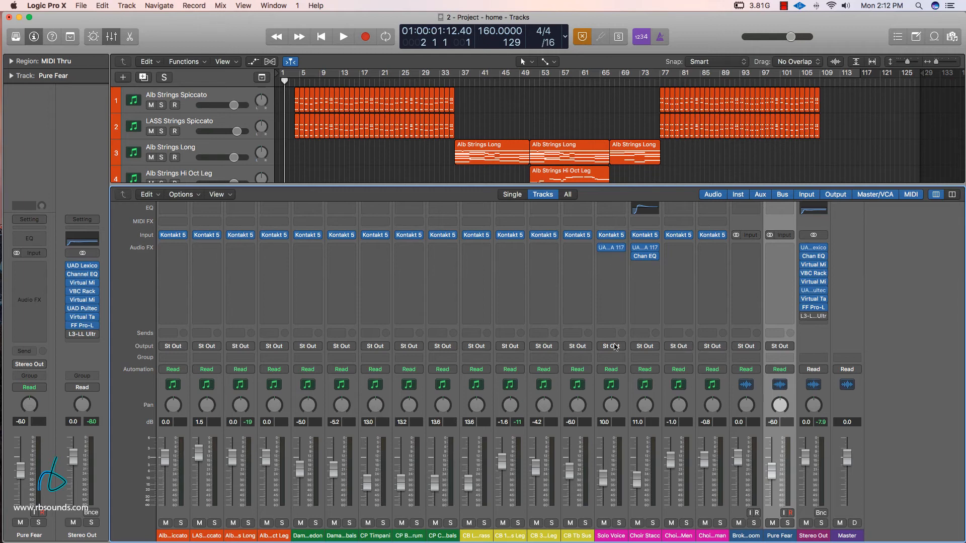
{"action": "left_click", "coordinate": [613, 250]}
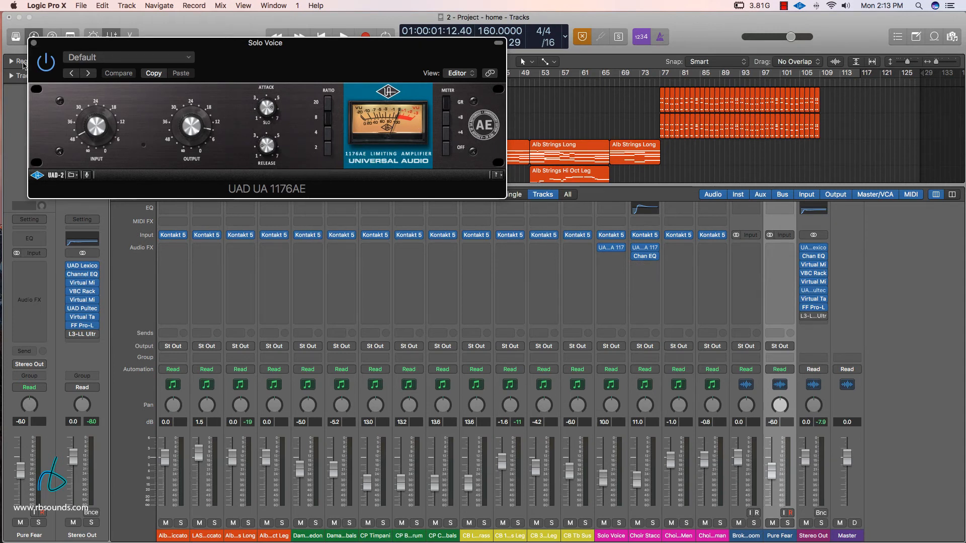
{"action": "left_click", "coordinate": [34, 44]}
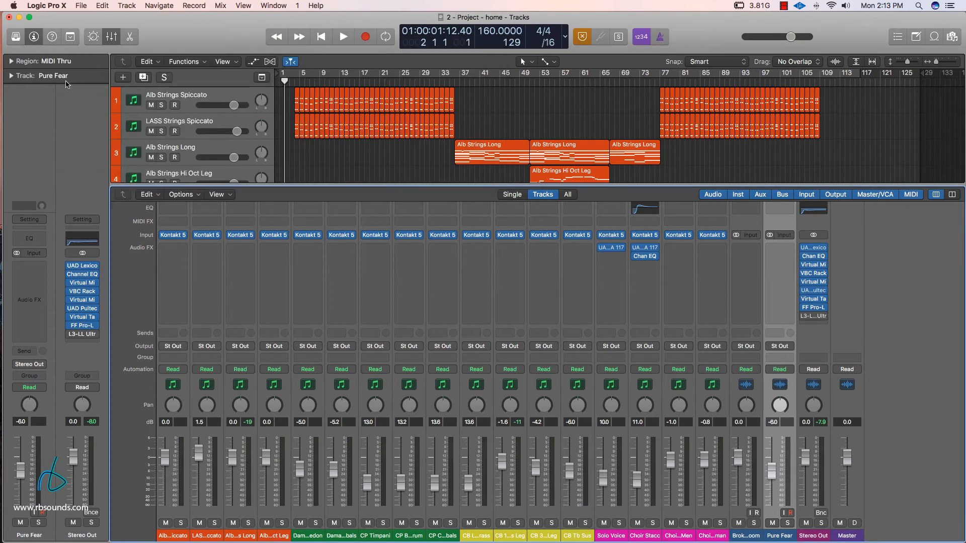
Step: Inspect the UAD UA 1176AE and the Channel EQ on the Choir Stacc channel strip, closing each plug-in window
{"action": "left_click", "coordinate": [646, 249]}
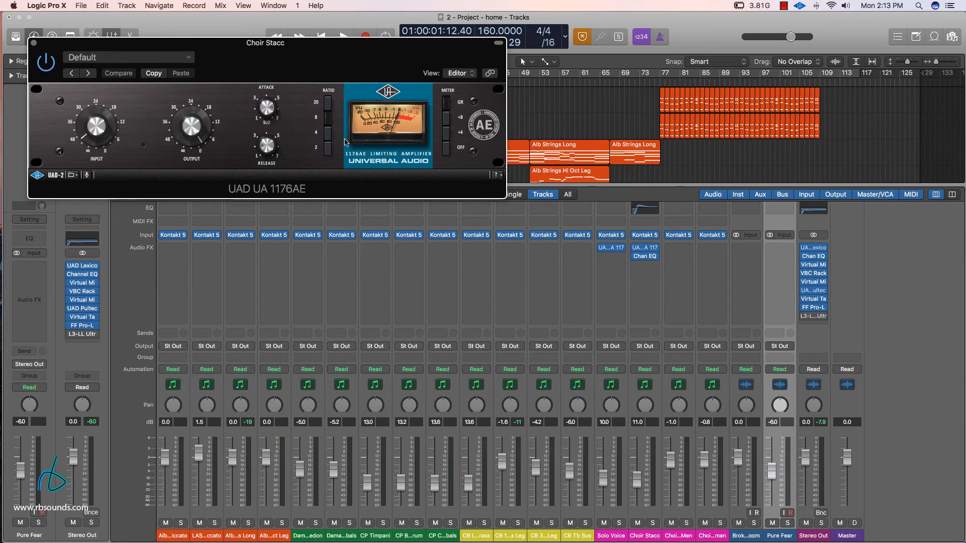
{"action": "left_click", "coordinate": [35, 46]}
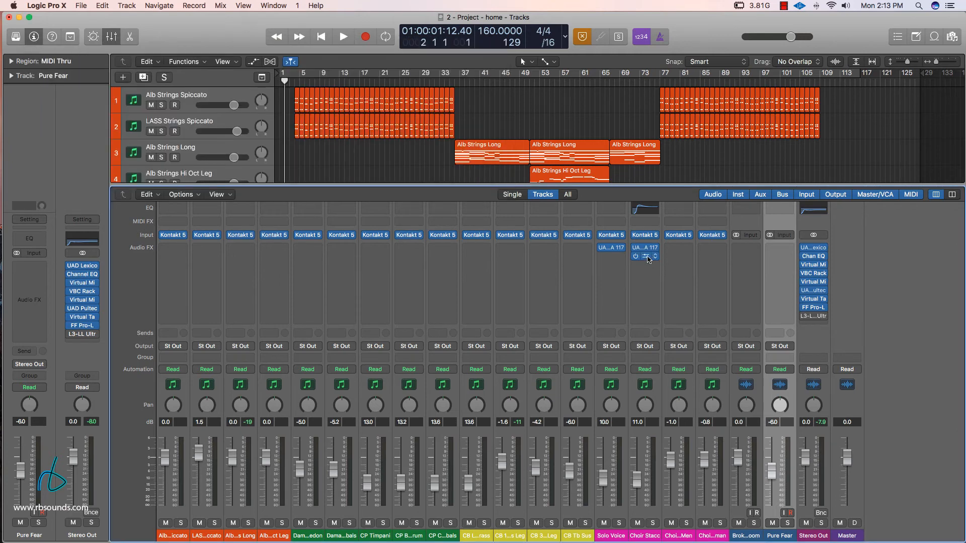
{"action": "left_click", "coordinate": [645, 257]}
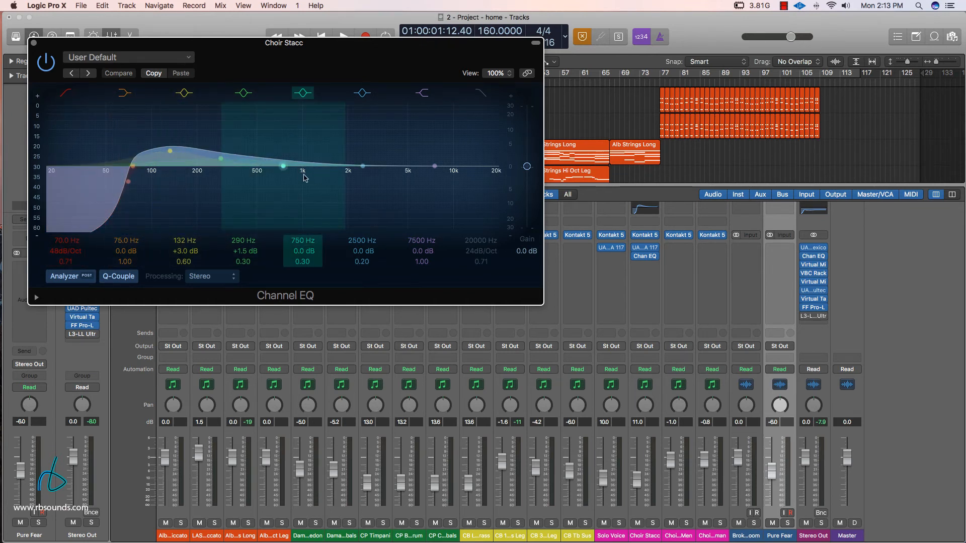
{"action": "left_click", "coordinate": [34, 42]}
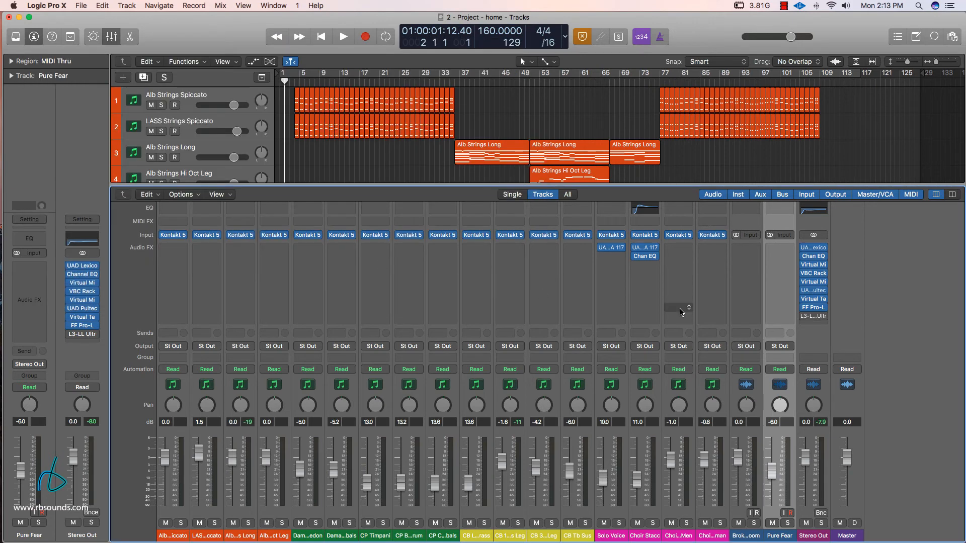
{"action": "mouse_move", "coordinate": [602, 252]}
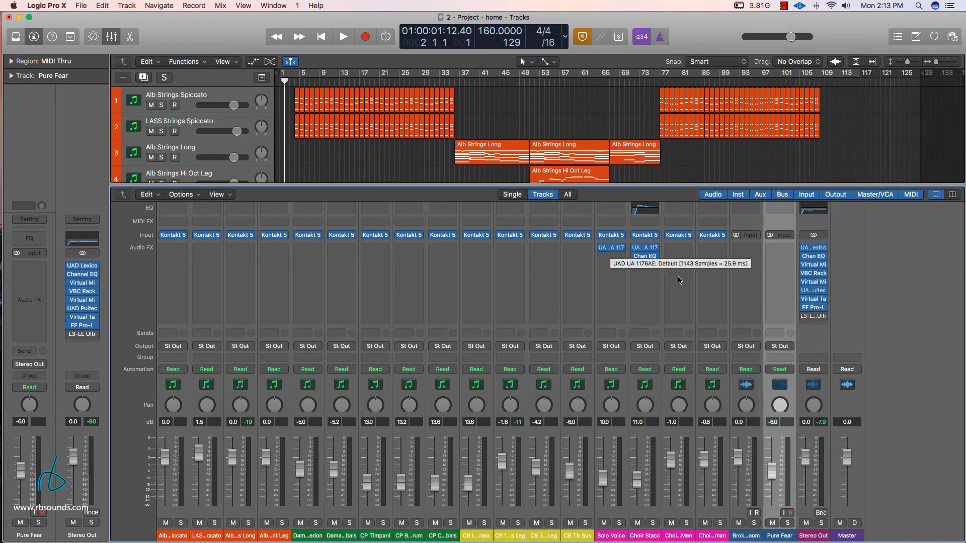
Step: Examine the arrangement's tracks above the mixer, from the strings down to the choir and effects
{"action": "scroll", "coordinate": [819, 165], "scroll_direction": "down", "scroll_amount": 3}
{"action": "scroll", "coordinate": [819, 165], "scroll_direction": "down", "scroll_amount": 10}
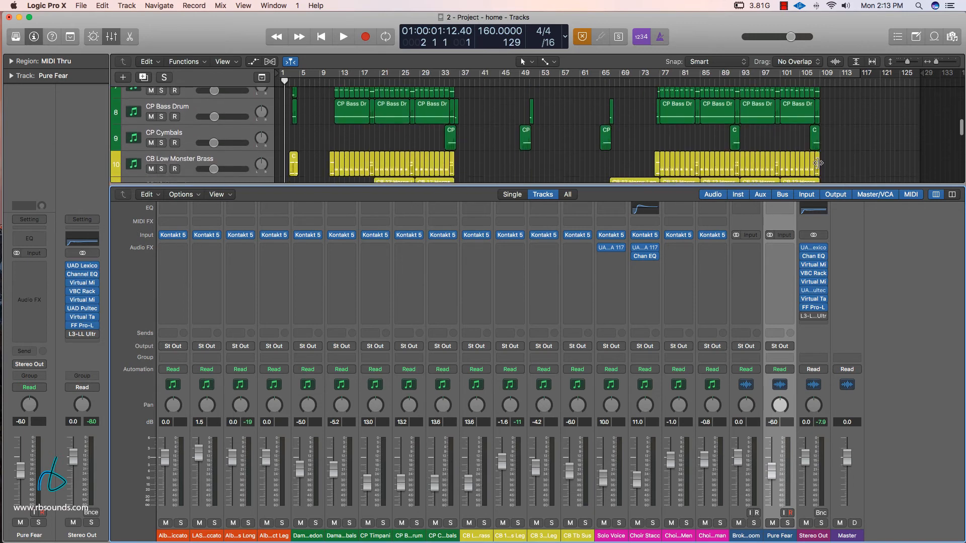
{"action": "scroll", "coordinate": [819, 166], "scroll_direction": "up", "scroll_amount": 3}
{"action": "scroll", "coordinate": [818, 166], "scroll_direction": "up", "scroll_amount": 2}
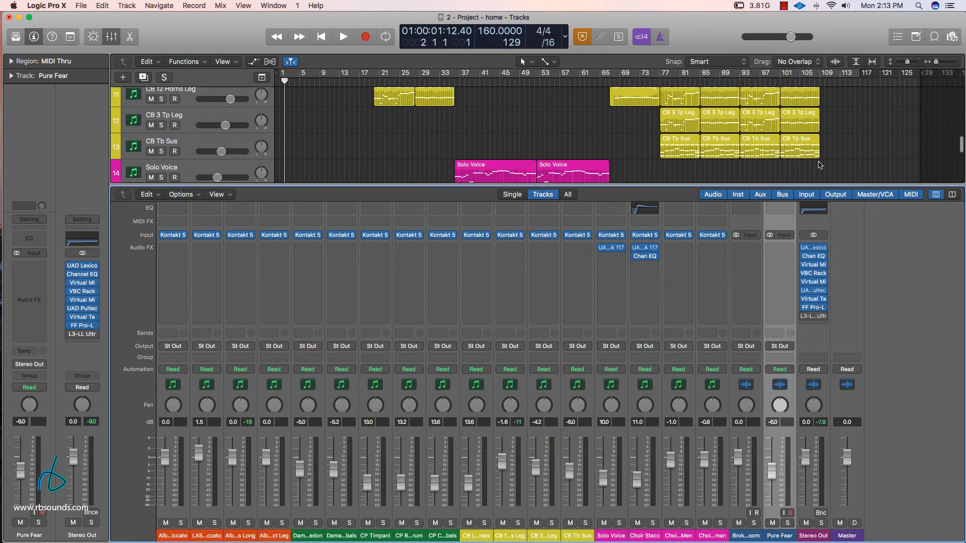
{"action": "scroll", "coordinate": [819, 166], "scroll_direction": "down", "scroll_amount": 6}
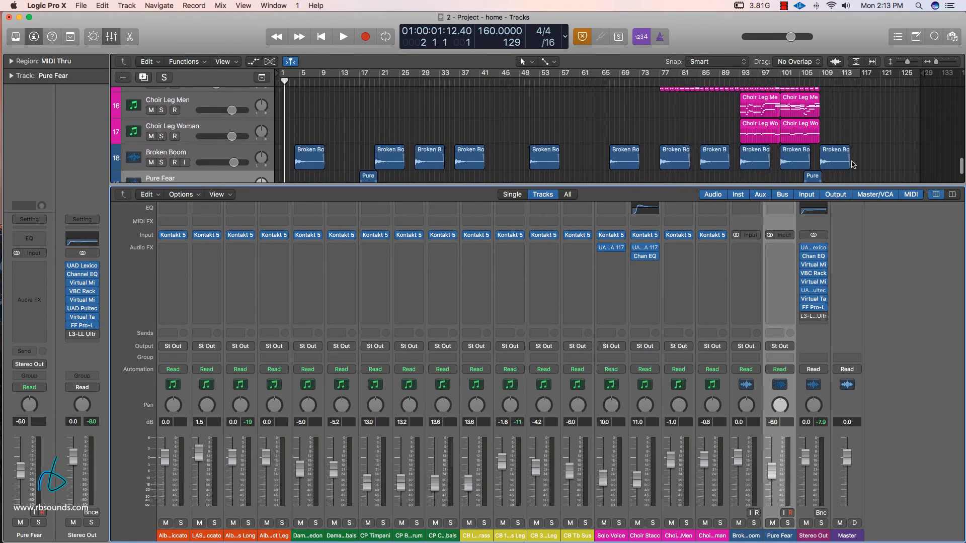
{"action": "scroll", "coordinate": [863, 171], "scroll_direction": "up", "scroll_amount": 15}
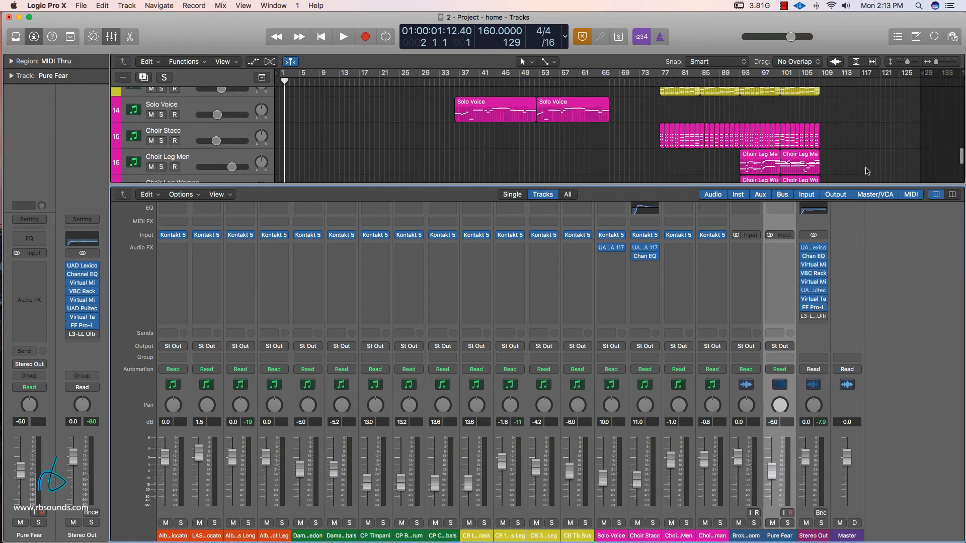
{"action": "scroll", "coordinate": [861, 171], "scroll_direction": "up", "scroll_amount": 2}
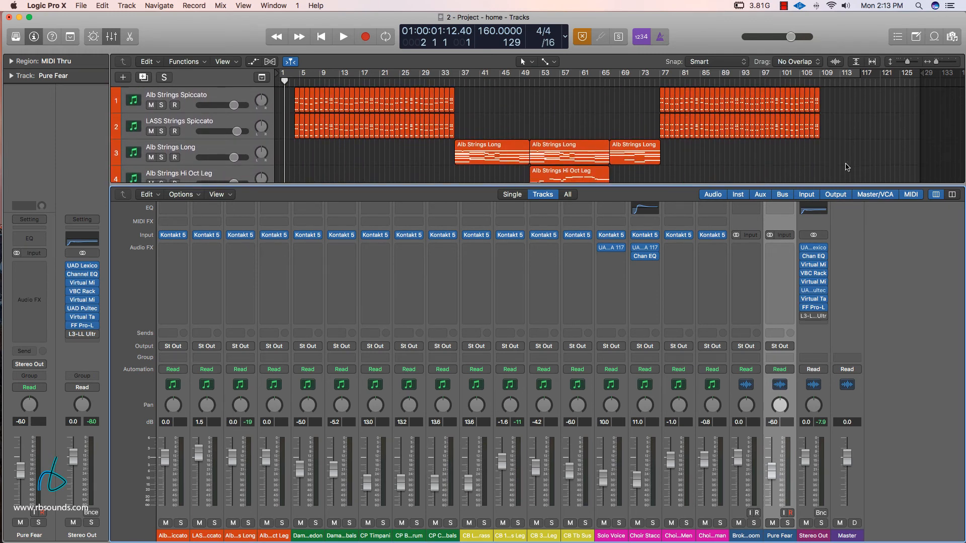
{"action": "scroll", "coordinate": [850, 166], "scroll_direction": "down", "scroll_amount": 8}
{"action": "scroll", "coordinate": [847, 168], "scroll_direction": "down", "scroll_amount": 7}
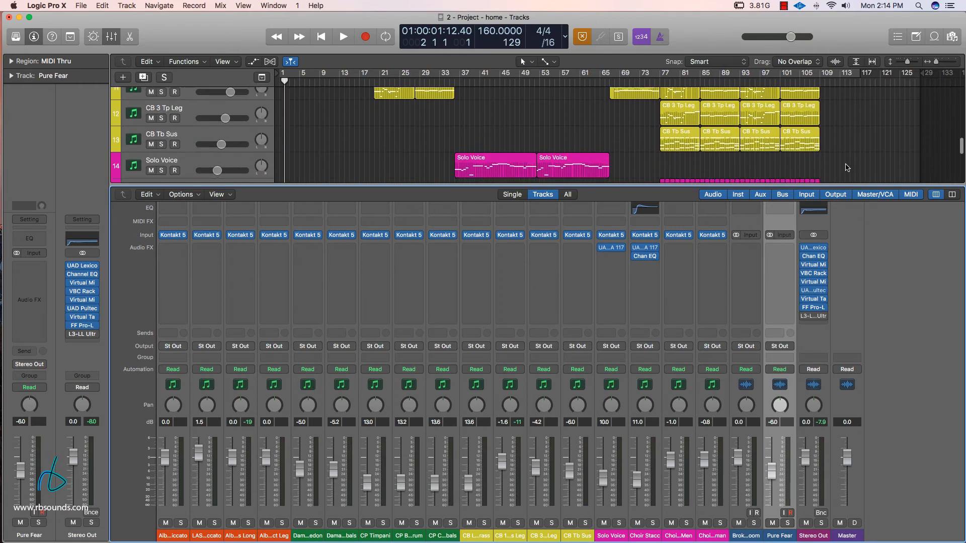
{"action": "scroll", "coordinate": [846, 167], "scroll_direction": "up", "scroll_amount": 3}
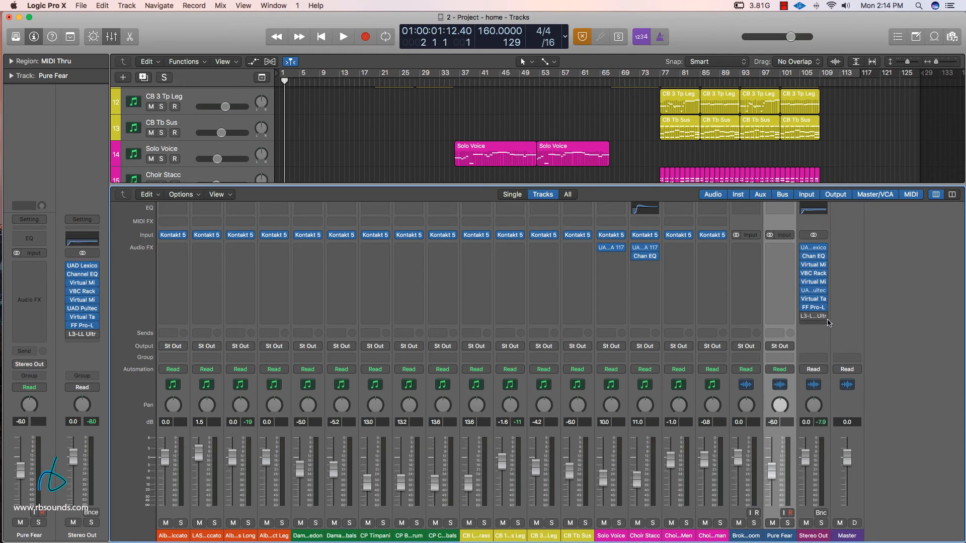
Step: Inspect the UAD Lexicon 224 reverb and the Channel EQ on the Stereo Out channel, closing each plug-in window
{"action": "left_click", "coordinate": [814, 253]}
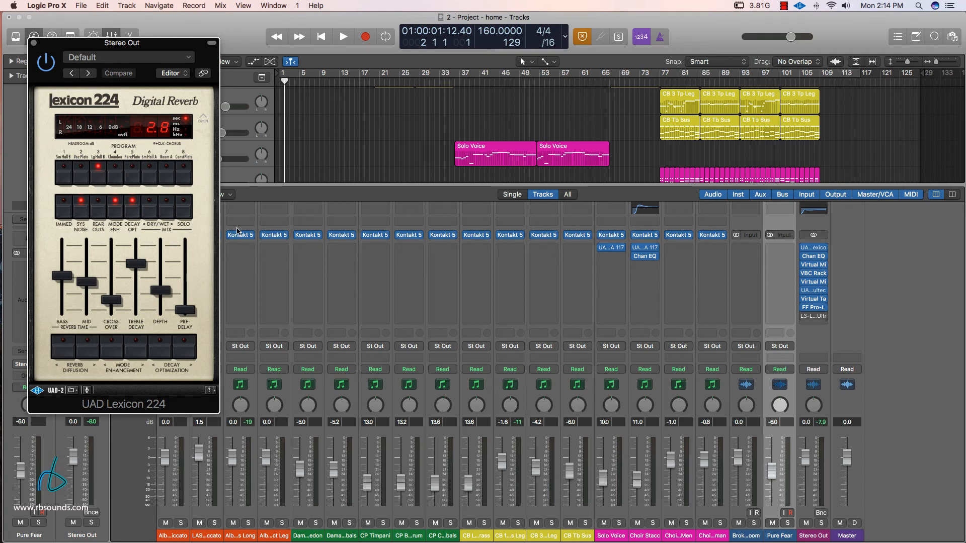
{"action": "mouse_move", "coordinate": [242, 235]}
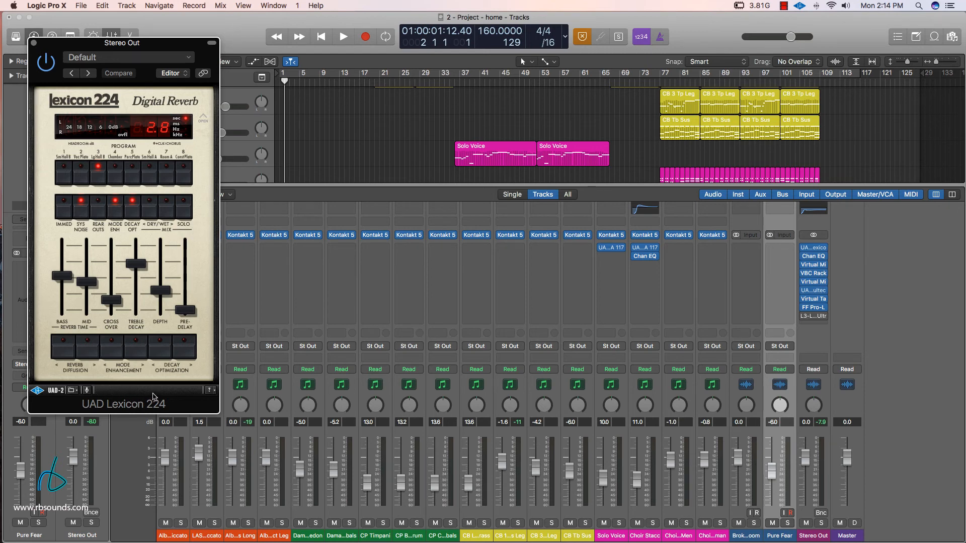
{"action": "left_click", "coordinate": [34, 44]}
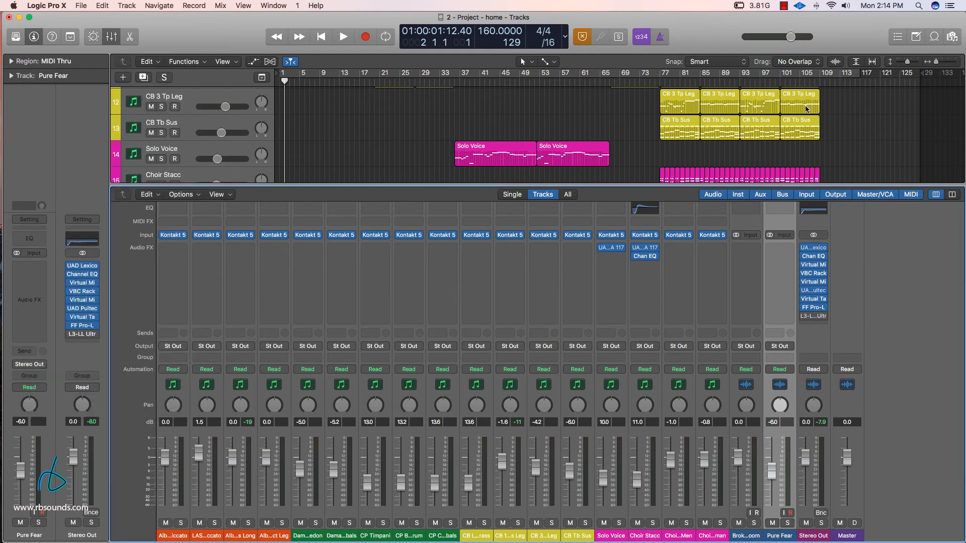
{"action": "left_click", "coordinate": [815, 257]}
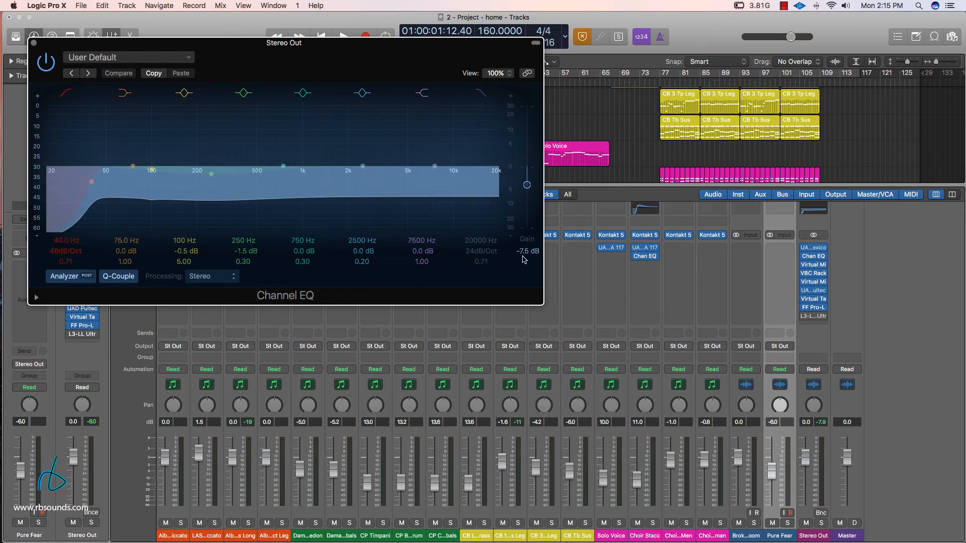
{"action": "left_click", "coordinate": [34, 43]}
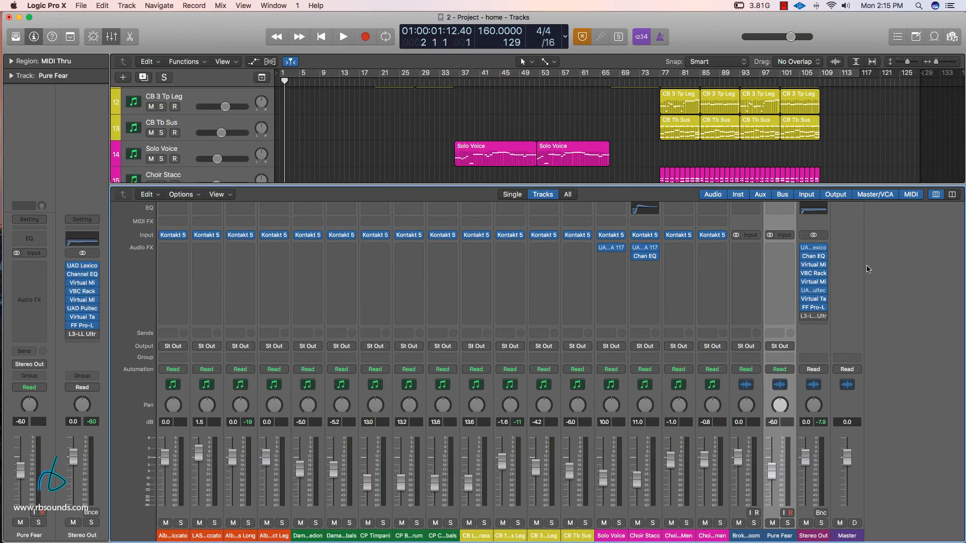
Step: Inspect the Virtual Mix Rack's Virtual Channel module and the VBC Rack compressors on the Stereo Out channel, closing each plug-in window
{"action": "left_click", "coordinate": [816, 273]}
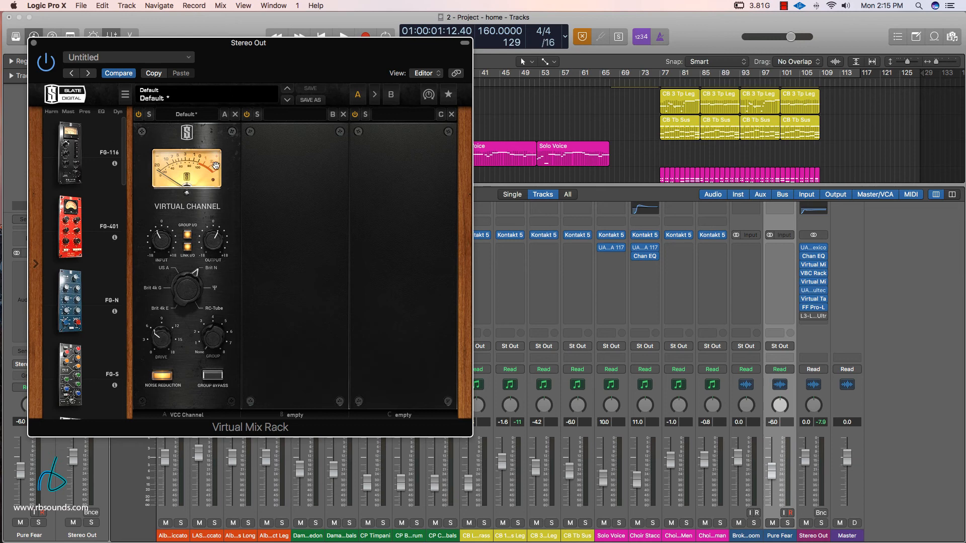
{"action": "left_click", "coordinate": [34, 44]}
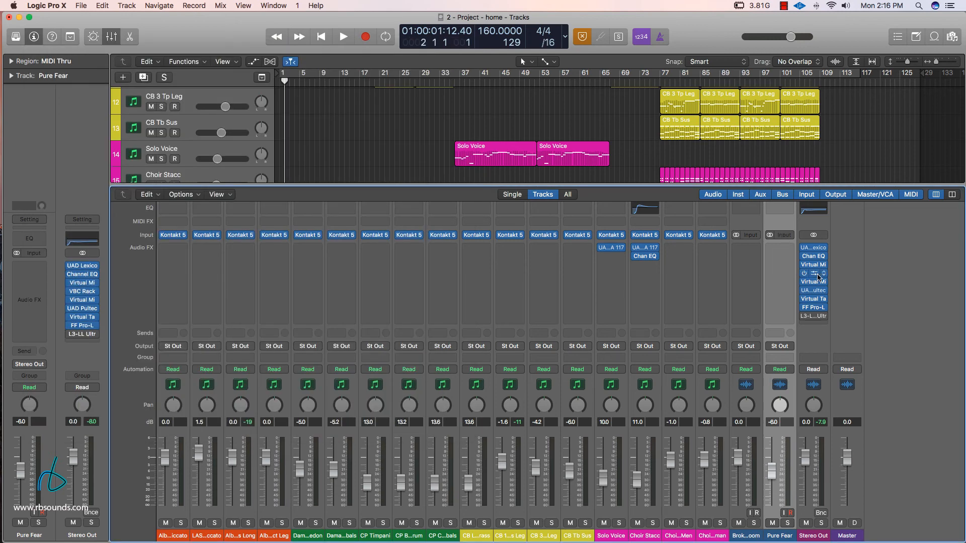
{"action": "left_click", "coordinate": [815, 275]}
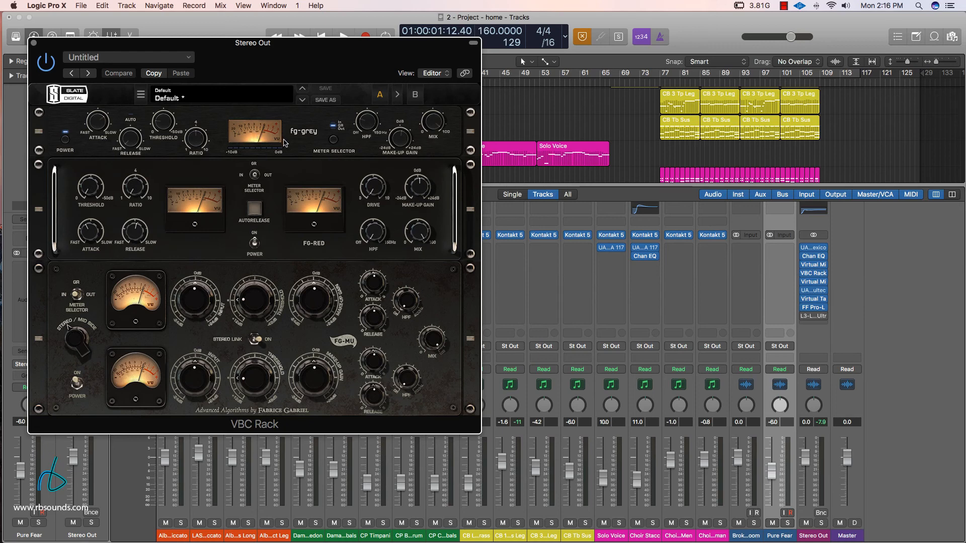
{"action": "left_click", "coordinate": [33, 44]}
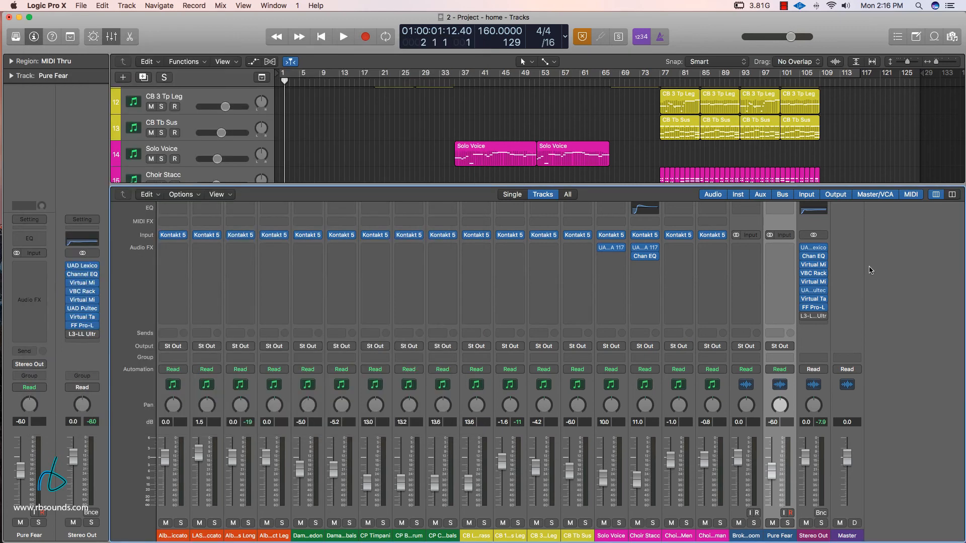
Step: Inspect the Virtual Mix Rack's Revival module and the UAD Pultec EQP-1A on the Stereo Out channel, closing each plug-in window
{"action": "left_click", "coordinate": [813, 284]}
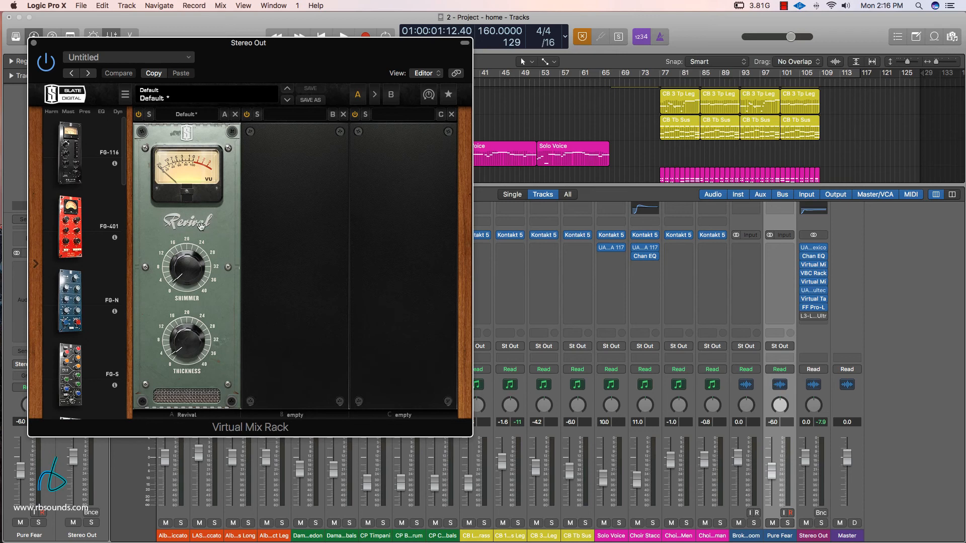
{"action": "scroll", "coordinate": [114, 274], "scroll_direction": "down", "scroll_amount": 5}
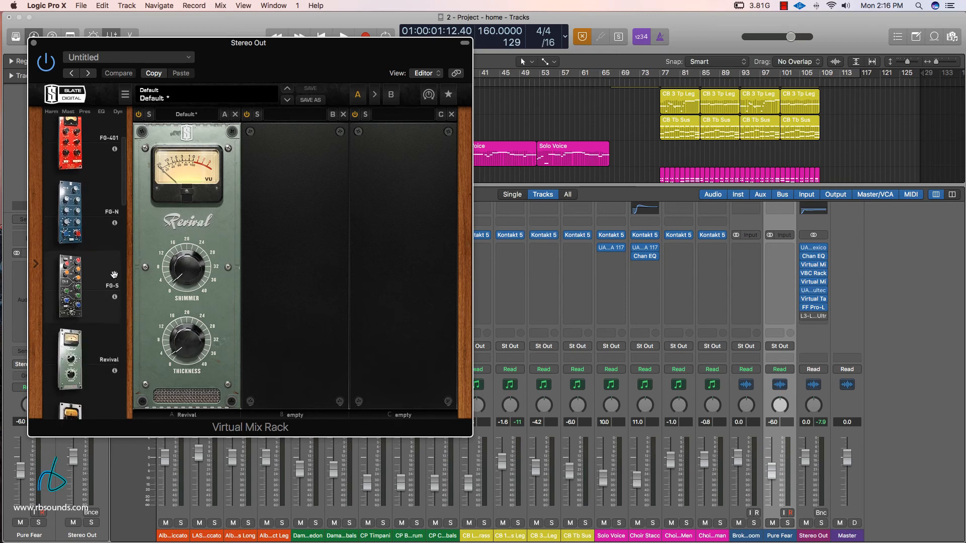
{"action": "scroll", "coordinate": [114, 275], "scroll_direction": "up", "scroll_amount": 4}
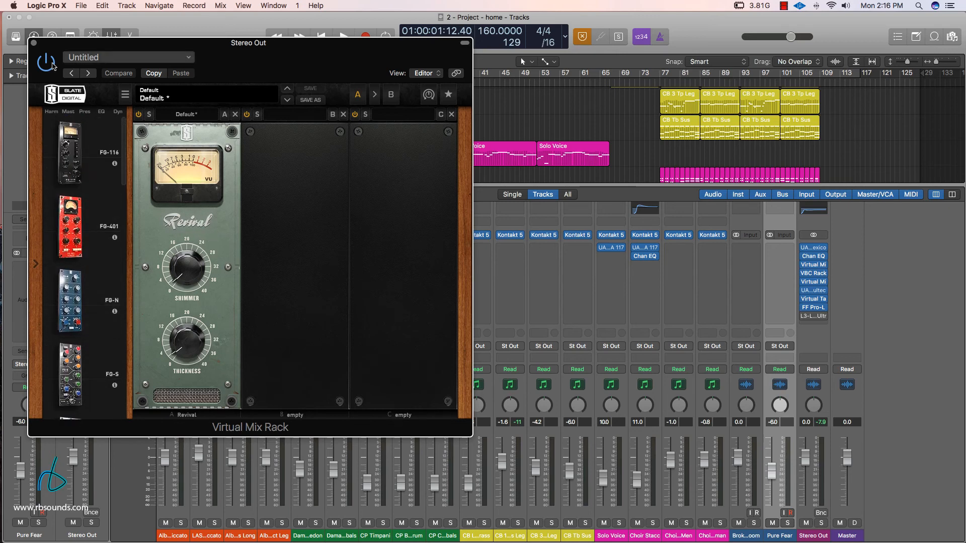
{"action": "left_click", "coordinate": [34, 44]}
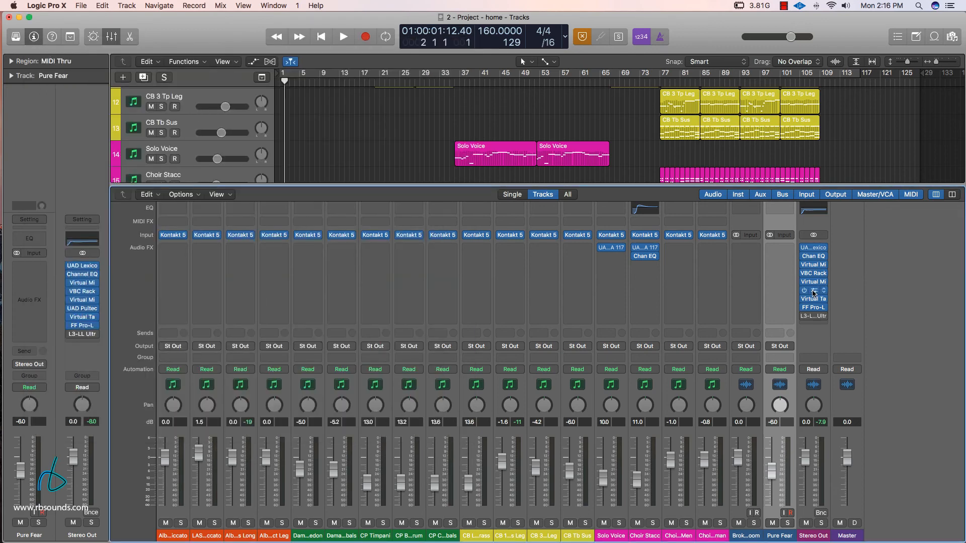
{"action": "left_click", "coordinate": [813, 293]}
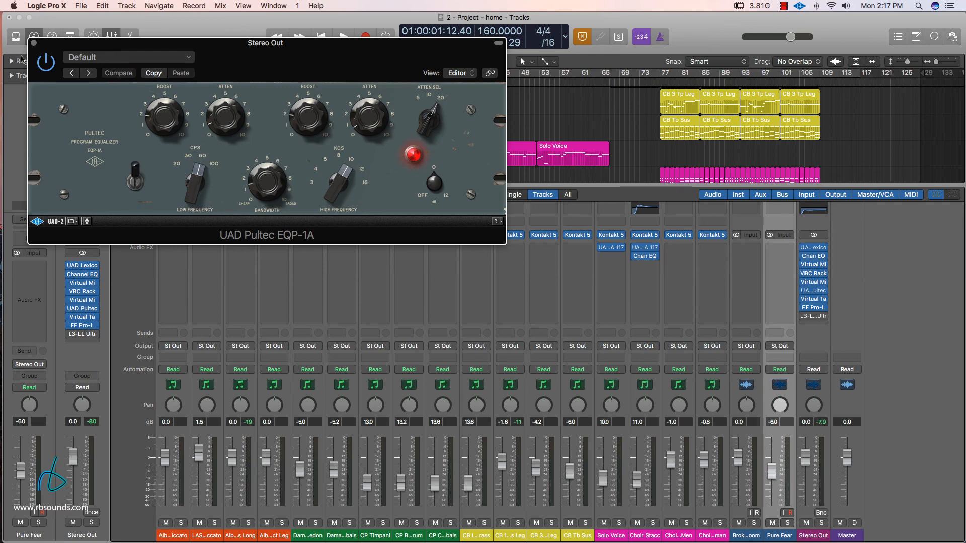
{"action": "left_click", "coordinate": [34, 44]}
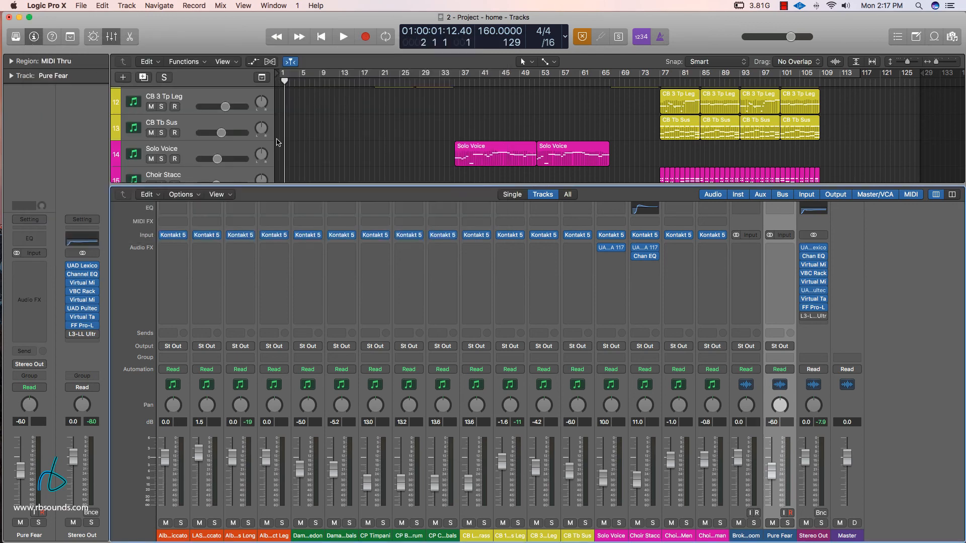
Step: Inspect Virtual Tape Machines on the Stereo Out channel, including its calibration and noise reduction settings, and close the plug-in window
{"action": "left_click", "coordinate": [815, 301]}
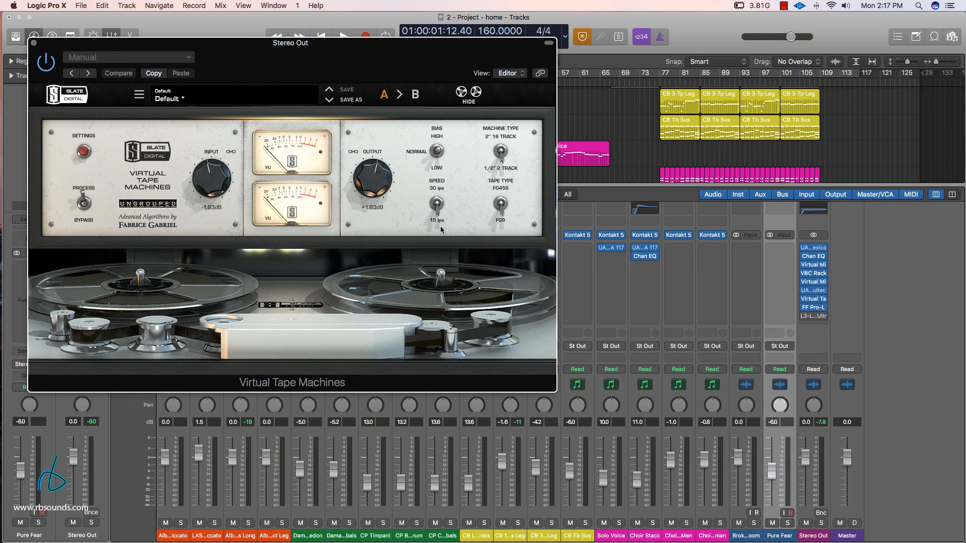
{"action": "left_click_drag", "start_coordinate": [440, 202], "coordinate": [442, 220]}
{"action": "left_click", "coordinate": [83, 151]}
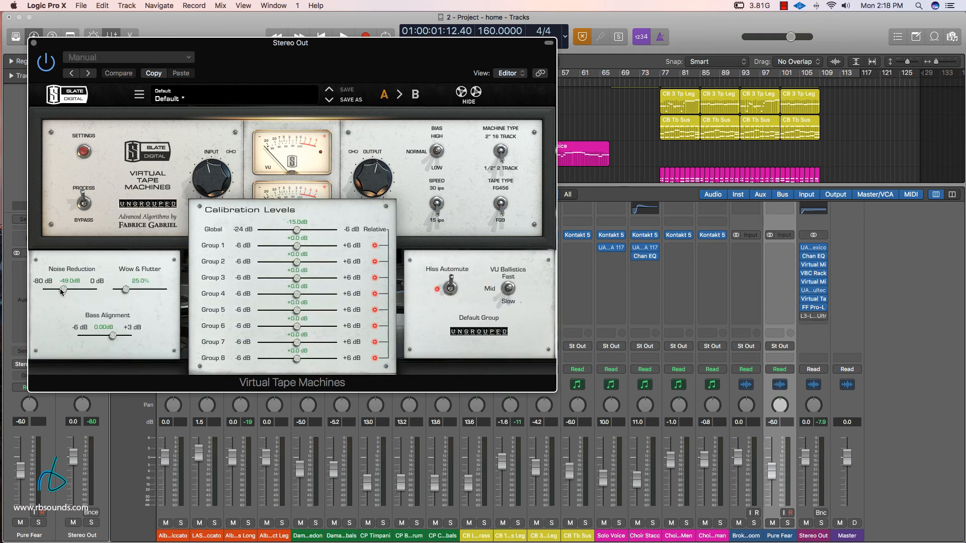
{"action": "left_click", "coordinate": [86, 152]}
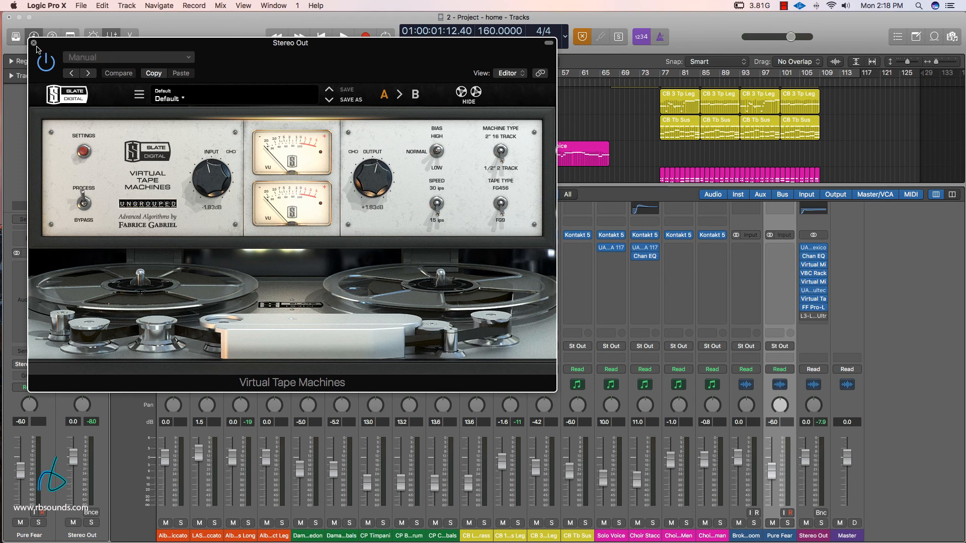
{"action": "left_click", "coordinate": [34, 43]}
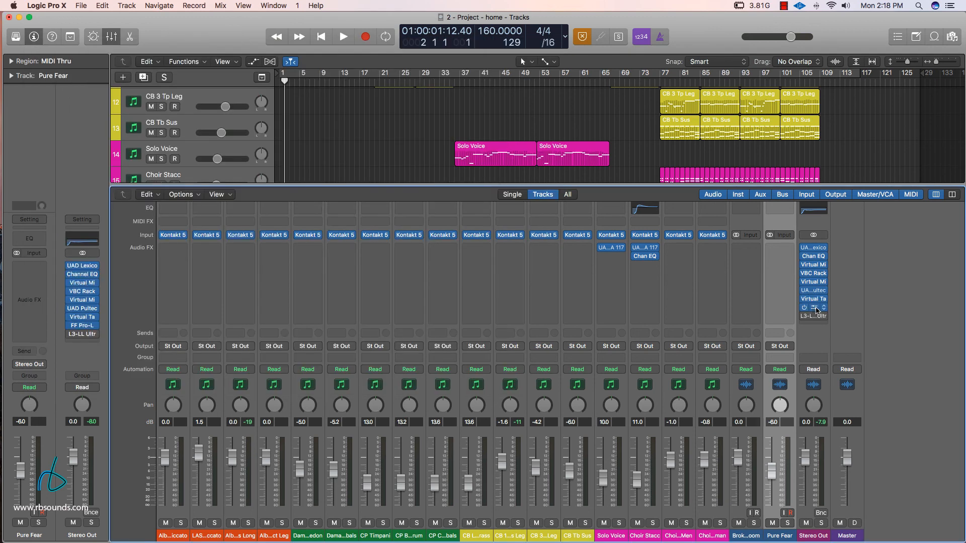
Step: Inspect the FF Pro-L limiter on the Stereo Out channel, including its Acoustic presets and output level, and close the plug-in window
{"action": "left_click", "coordinate": [816, 310]}
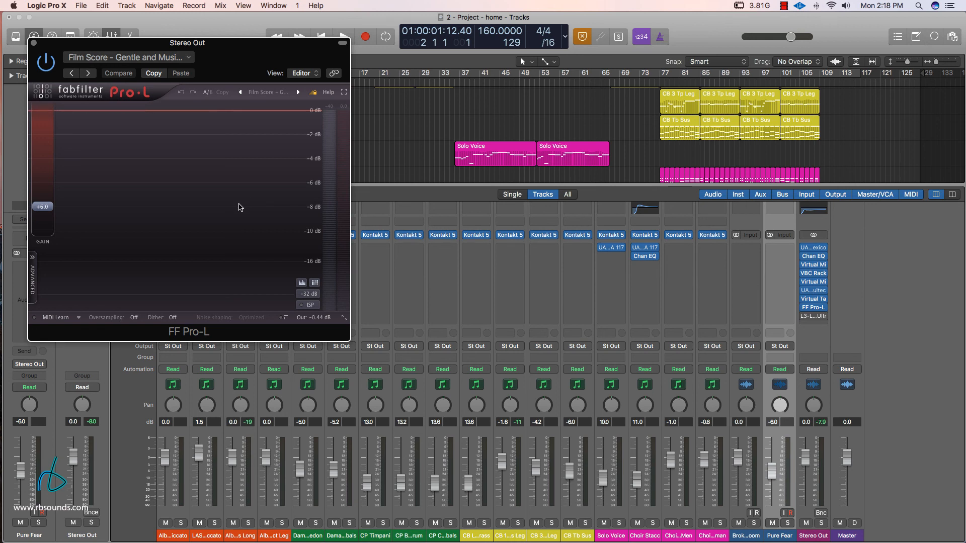
{"action": "left_click", "coordinate": [281, 94]}
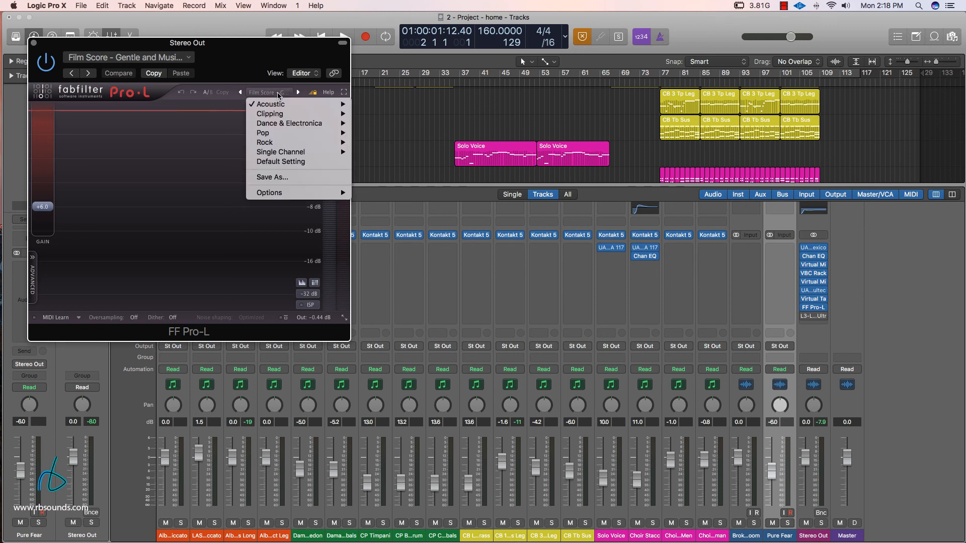
{"action": "mouse_move", "coordinate": [280, 105]}
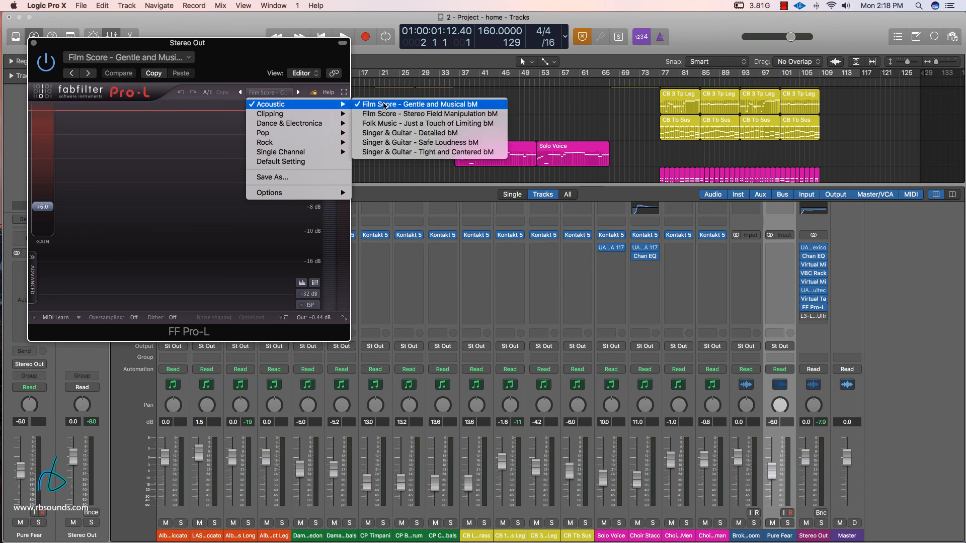
{"action": "left_click", "coordinate": [289, 54]}
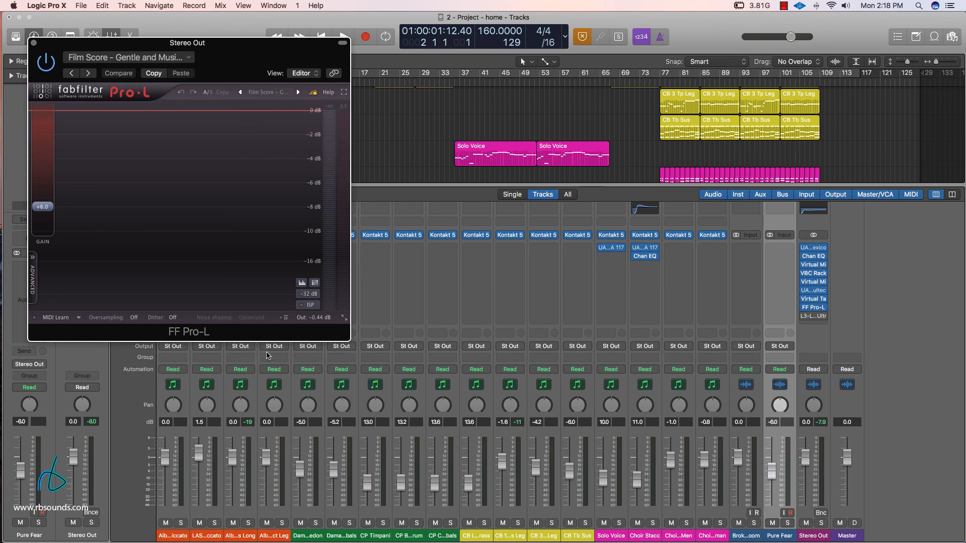
{"action": "mouse_move", "coordinate": [325, 322]}
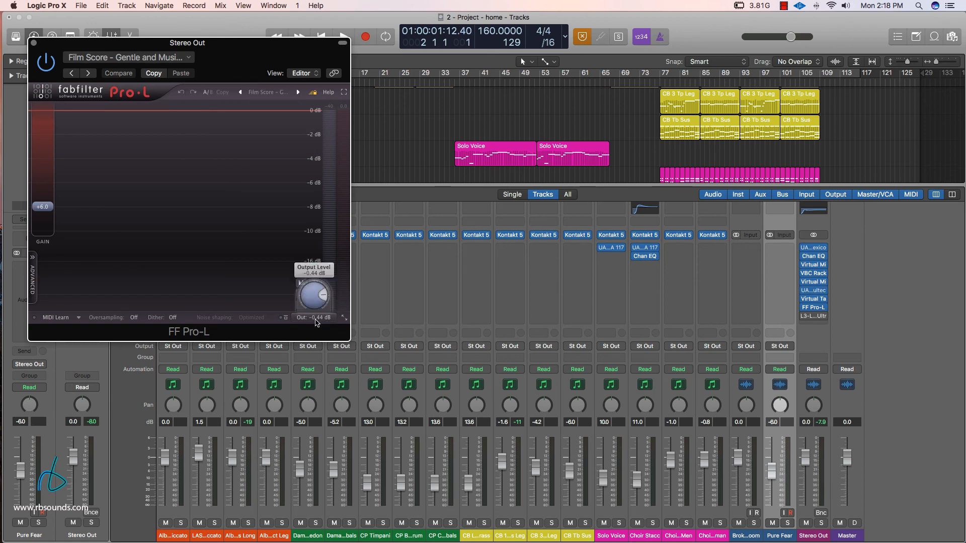
{"action": "mouse_move", "coordinate": [316, 304]}
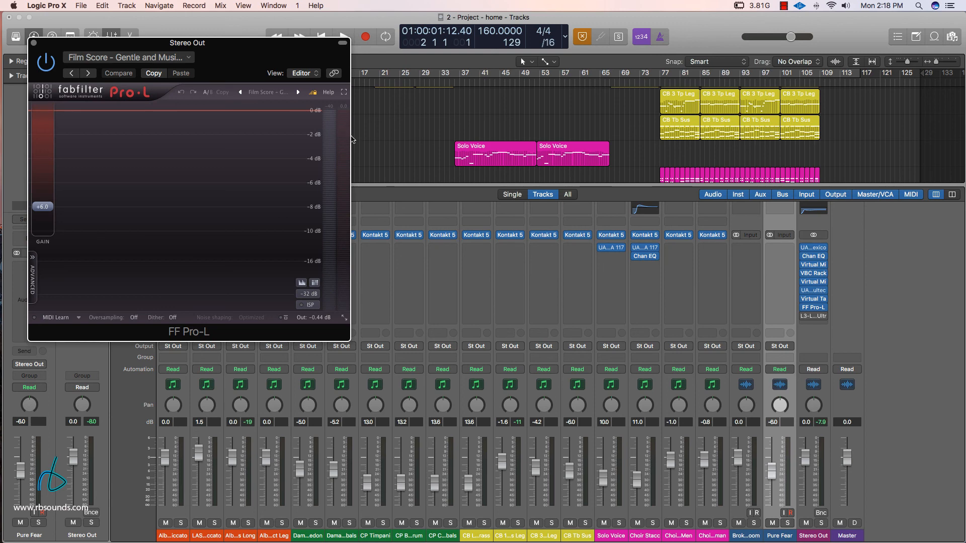
{"action": "mouse_move", "coordinate": [344, 132]}
{"action": "left_click", "coordinate": [34, 43]}
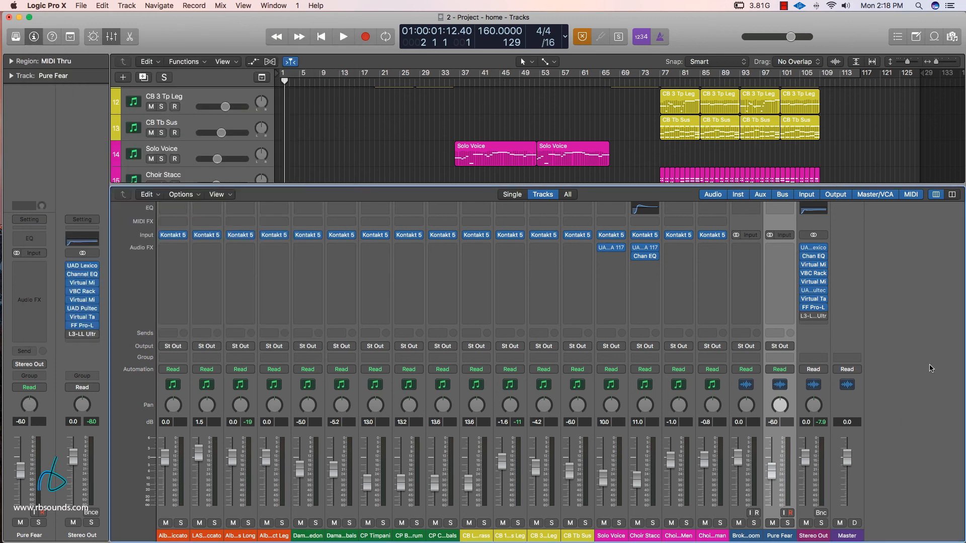
Step: Hide the mixer and examine the whole arrangement, from the strings tracks down to Broken Boom and Pure Fear
{"action": "key", "text": "x"}
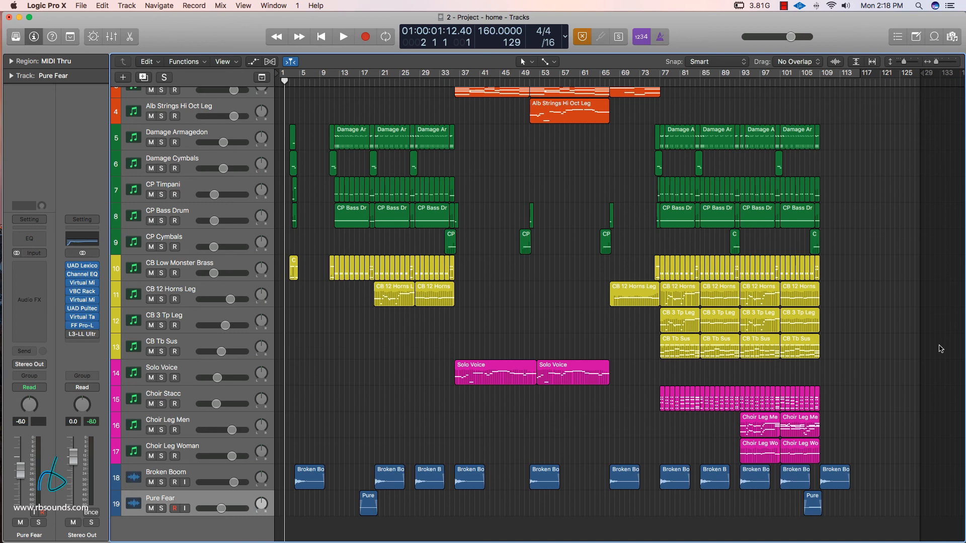
{"action": "scroll", "coordinate": [884, 346], "scroll_direction": "up", "scroll_amount": 3}
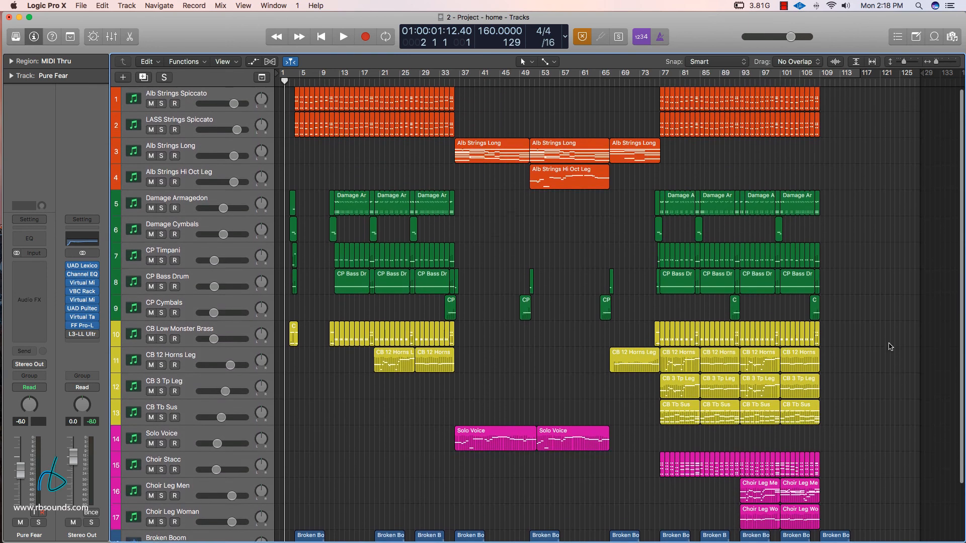
{"action": "scroll", "coordinate": [891, 346], "scroll_direction": "down", "scroll_amount": 2}
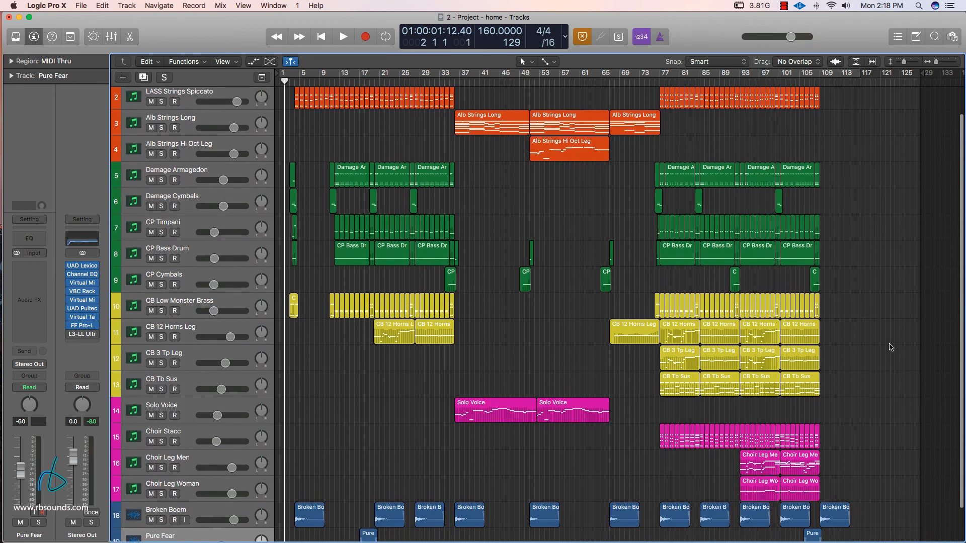
{"action": "scroll", "coordinate": [891, 347], "scroll_direction": "down", "scroll_amount": 1}
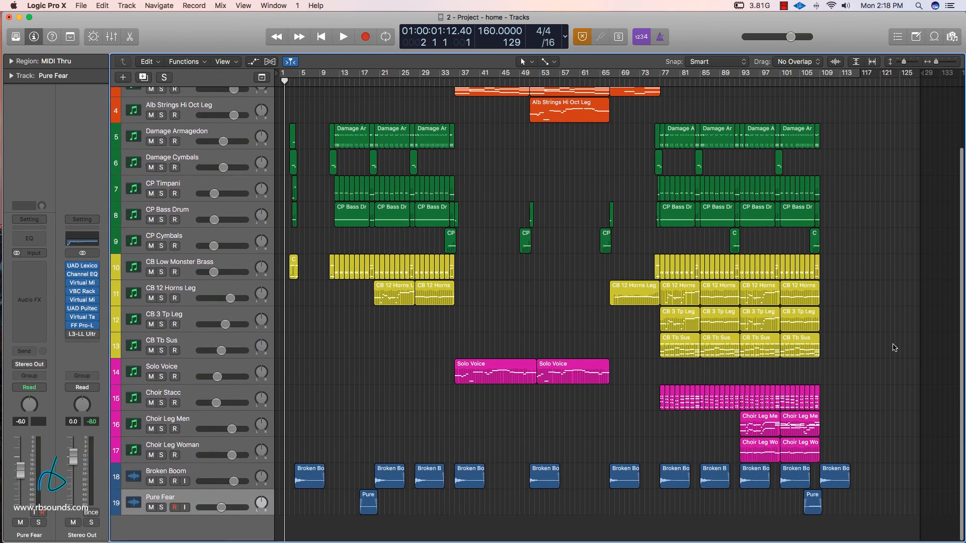
{"action": "scroll", "coordinate": [894, 347], "scroll_direction": "up", "scroll_amount": 3}
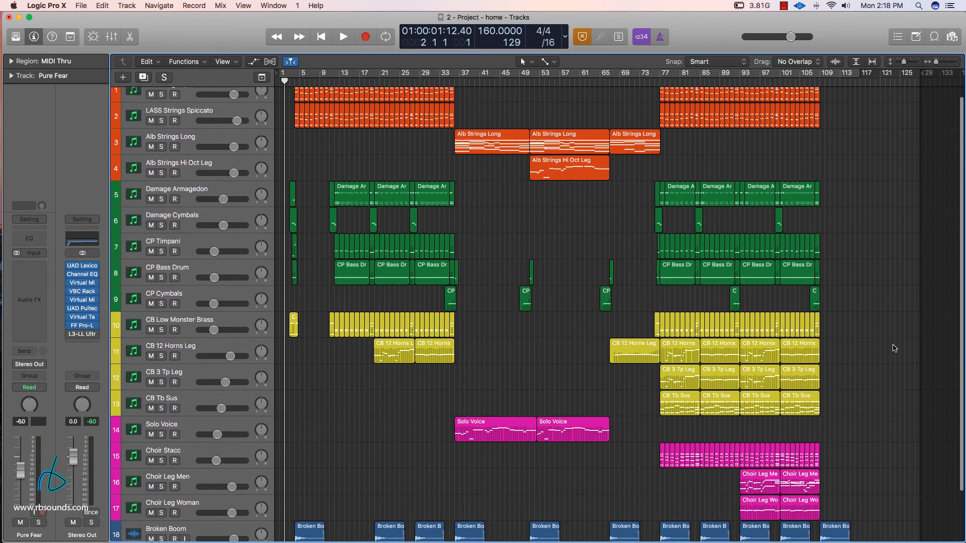
{"action": "scroll", "coordinate": [894, 347], "scroll_direction": "down", "scroll_amount": 1}
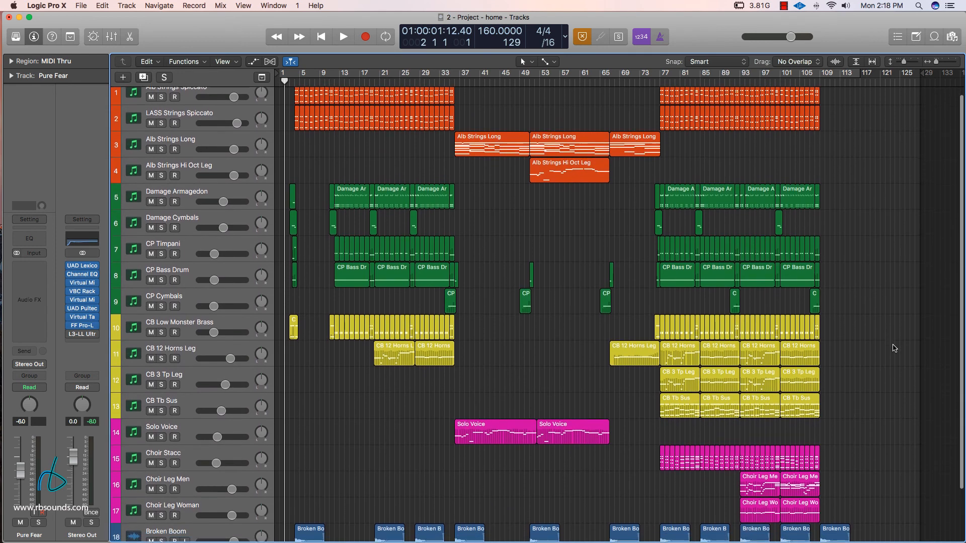
{"action": "scroll", "coordinate": [894, 347], "scroll_direction": "down", "scroll_amount": 2}
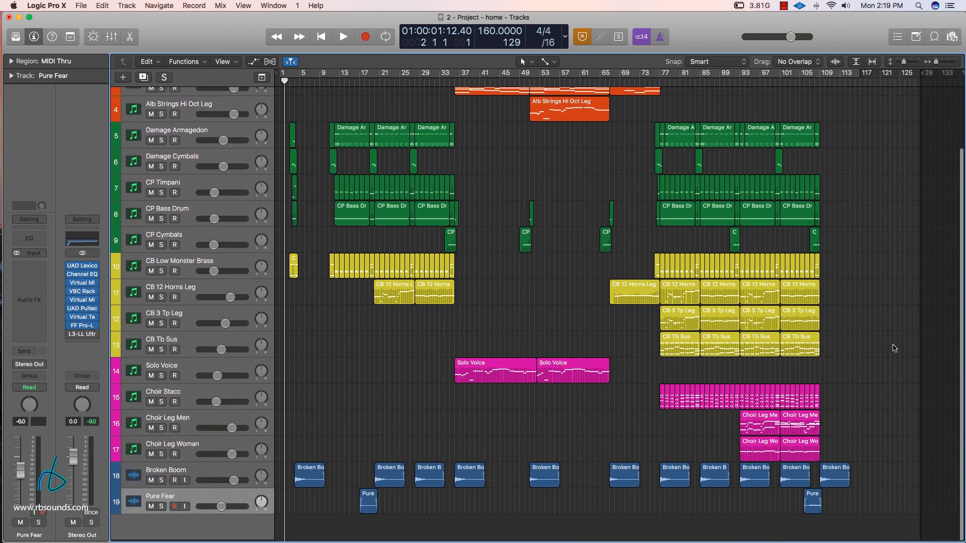
{"action": "scroll", "coordinate": [894, 347], "scroll_direction": "up", "scroll_amount": 3}
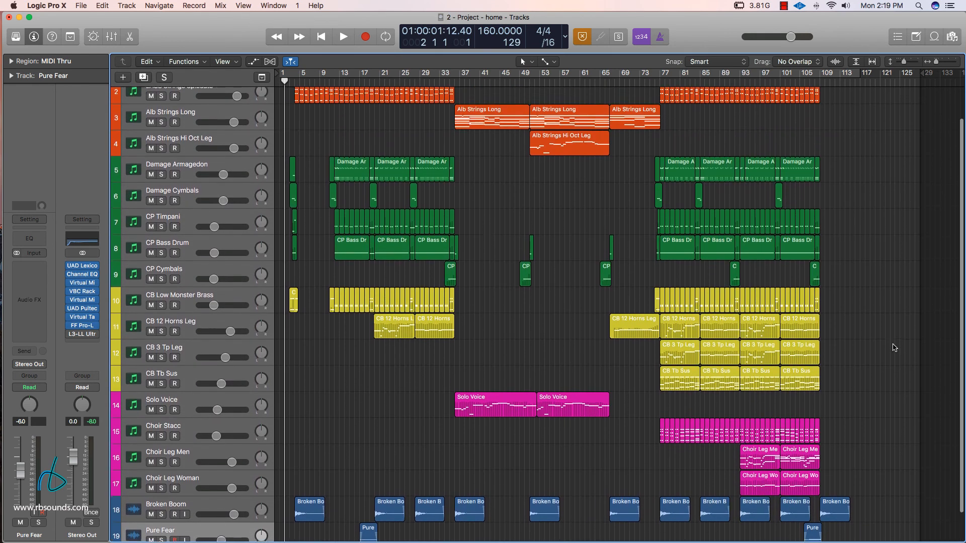
{"action": "scroll", "coordinate": [893, 347], "scroll_direction": "down", "scroll_amount": 2}
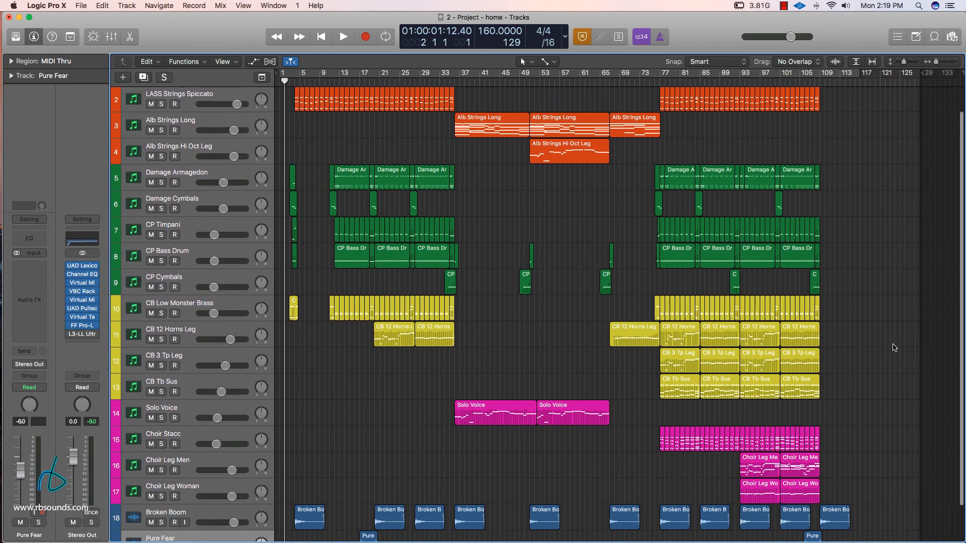
{"action": "scroll", "coordinate": [893, 347], "scroll_direction": "down", "scroll_amount": 1}
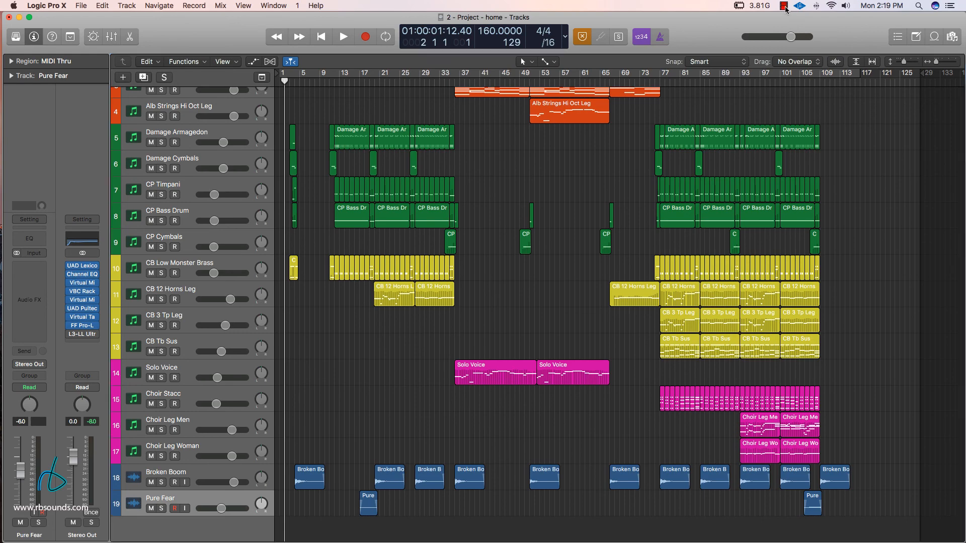
{"action": "left_click", "coordinate": [784, 6]}
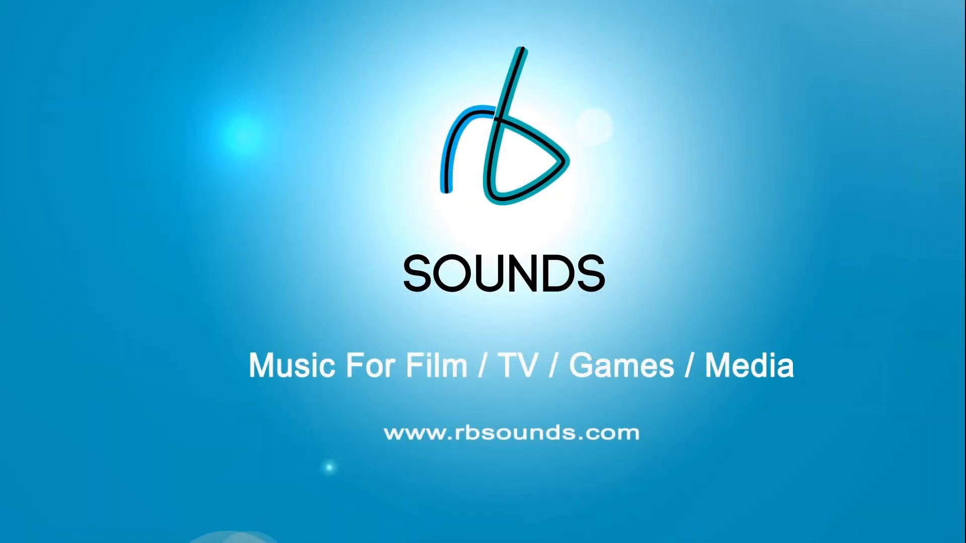